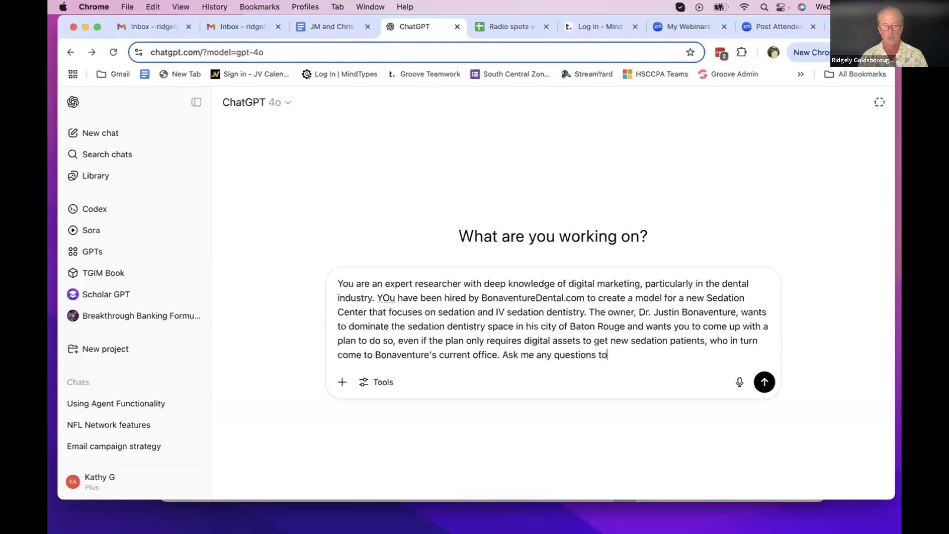
# Complete the prompt's last sentence so it reads "Ask me any questions to make this awesome." and send the prompt
pyautogui.write('awesome.')
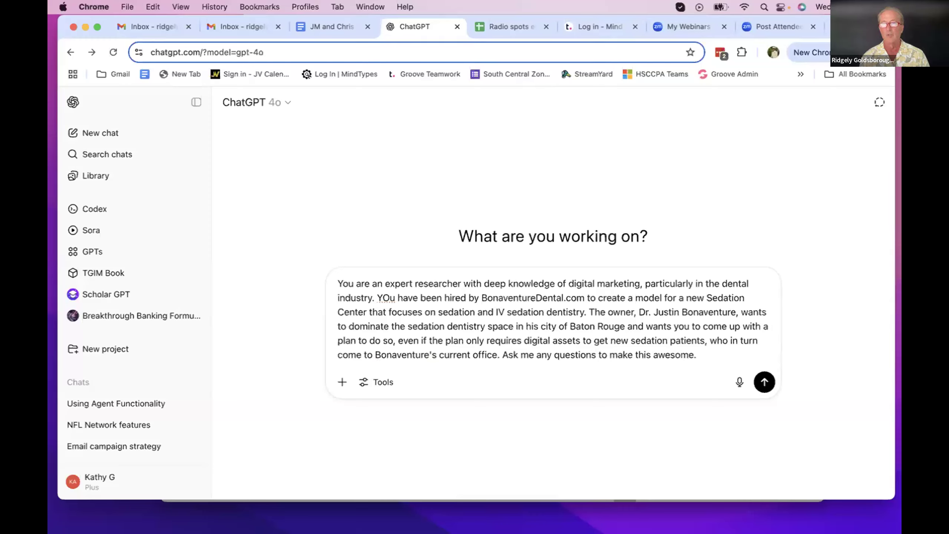
pyautogui.press('Return')
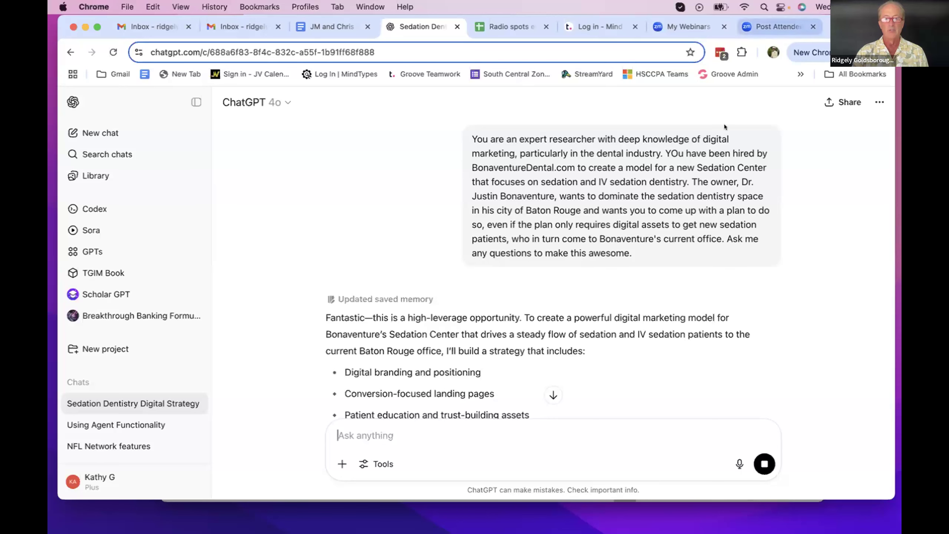
# Review the response down to the Clinical & Operational Scope questions and start the reply with "He offers both."
pyautogui.scroll(-3, 575, 267)
pyautogui.scroll(-1, 575, 266)
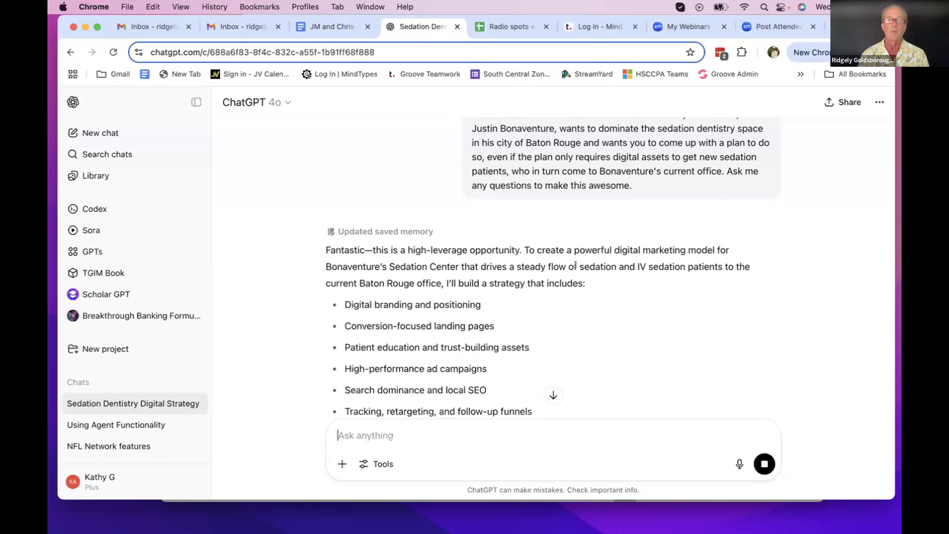
pyautogui.scroll(-1, 575, 267)
pyautogui.scroll(-3, 575, 269)
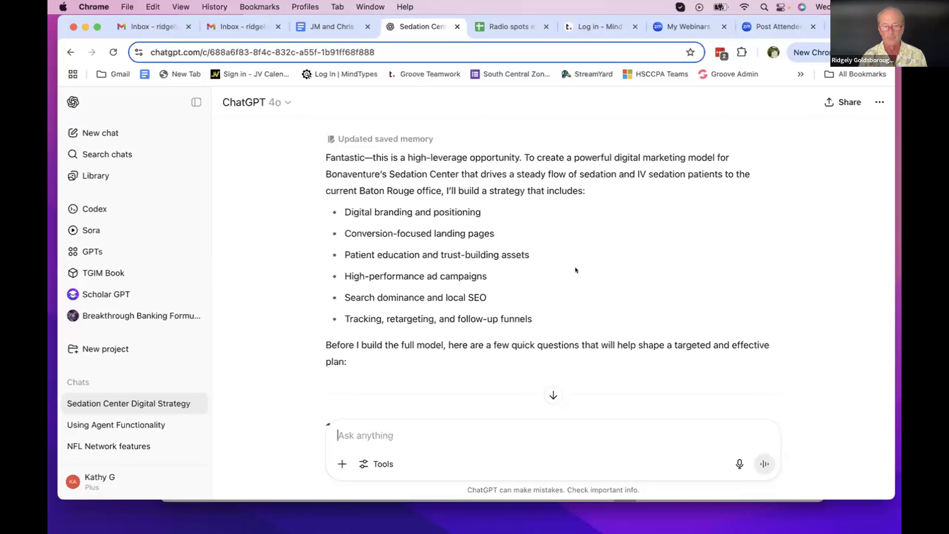
pyautogui.scroll(-3, 575, 269)
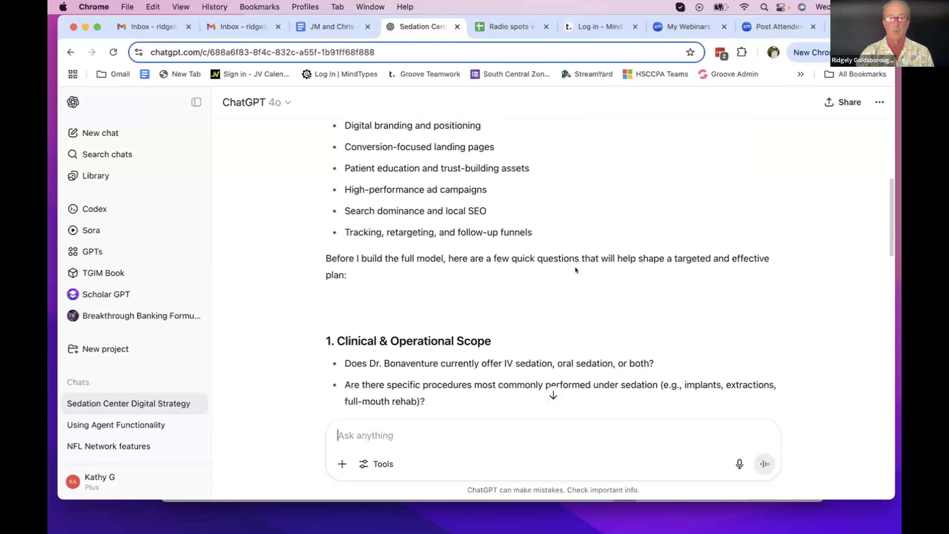
pyautogui.scroll(-2, 575, 269)
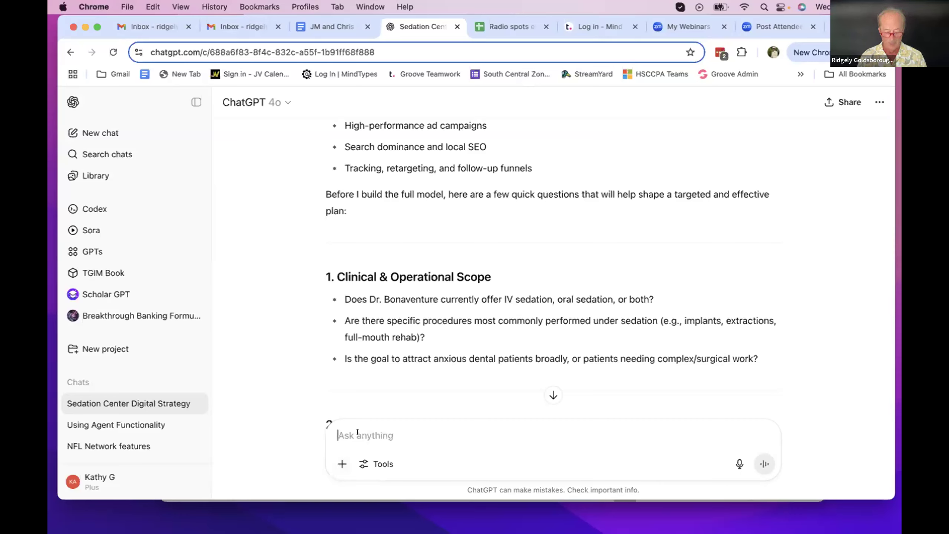
pyautogui.write('He offers both.')
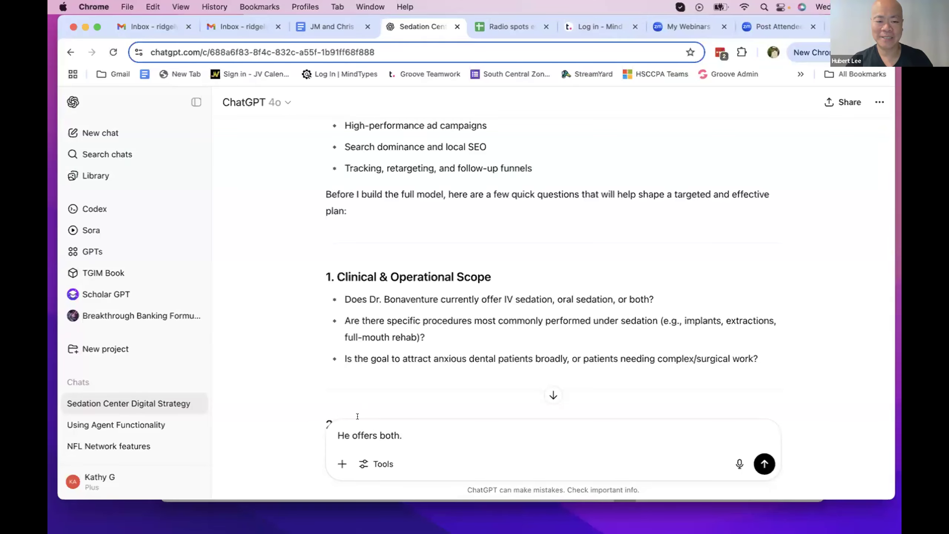
# Add to the draft reply: "He performs all sorts of procedures under sedation. In fact, many of them can be done in one sedated session."
pyautogui.scroll(-3, 384, 330)
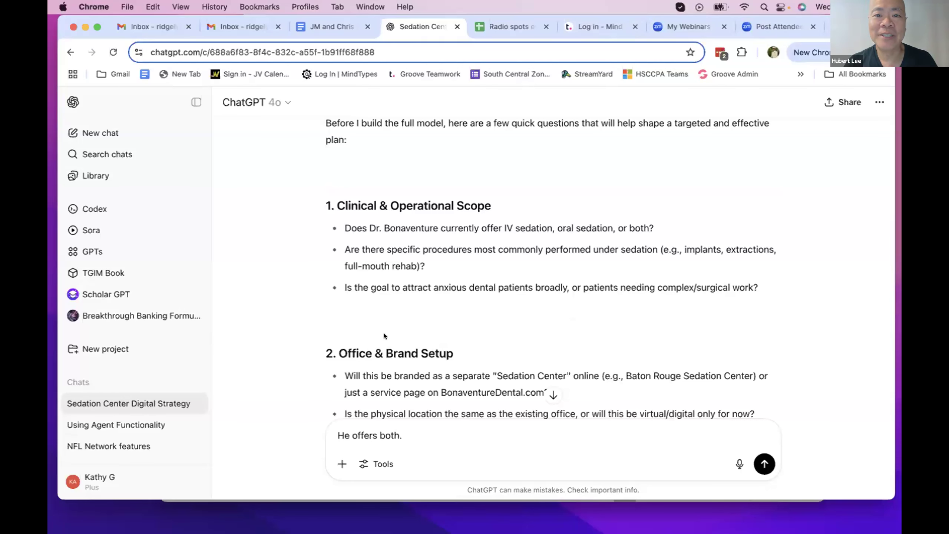
pyautogui.scroll(-2, 384, 333)
pyautogui.scroll(1, 384, 334)
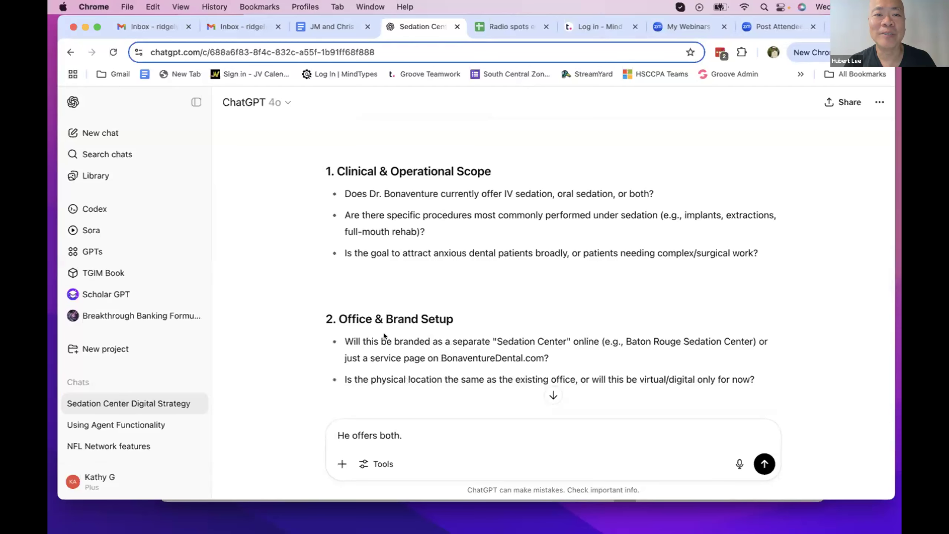
pyautogui.scroll(-1, 384, 334)
pyautogui.scroll(2, 384, 336)
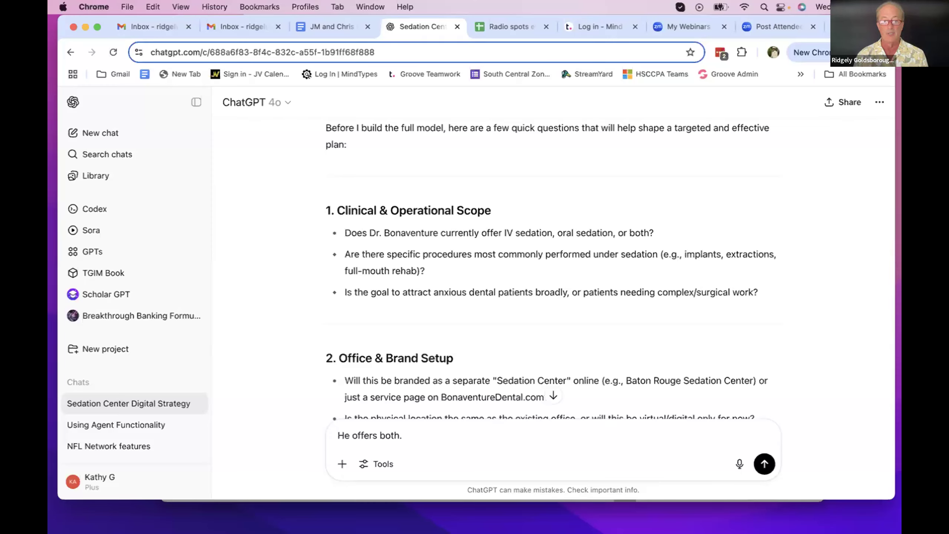
pyautogui.write('He performs all sorts of p')
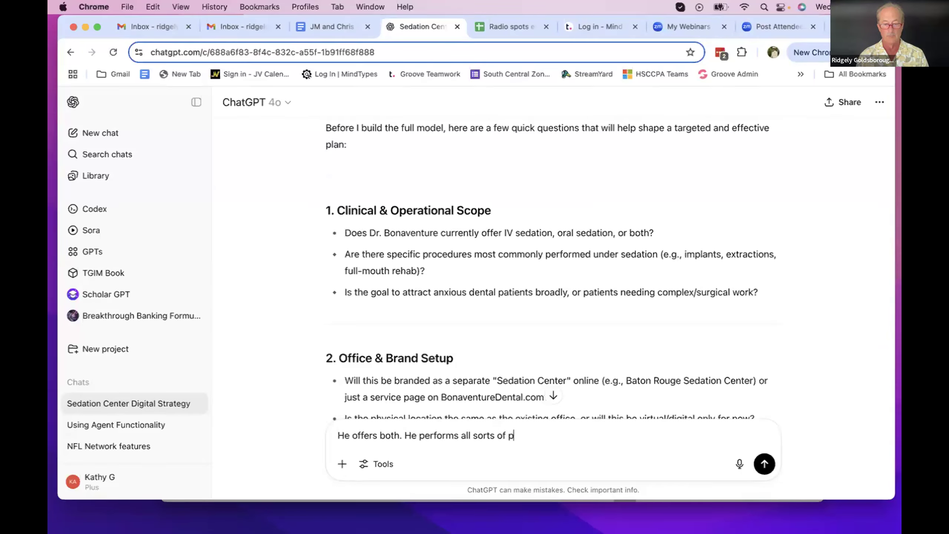
pyautogui.write('rocedures under sedation')
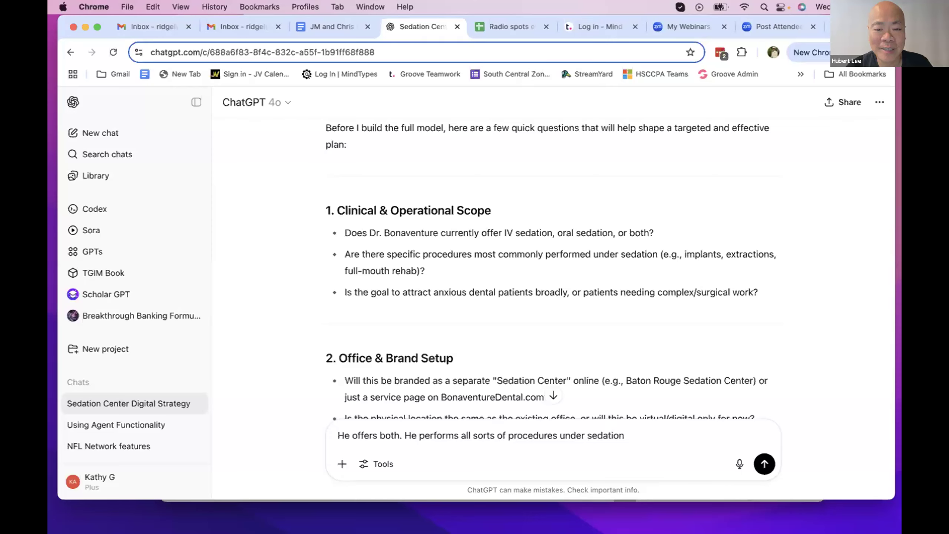
pyautogui.write('. In fo')
pyautogui.write('ct, many of them can be do')
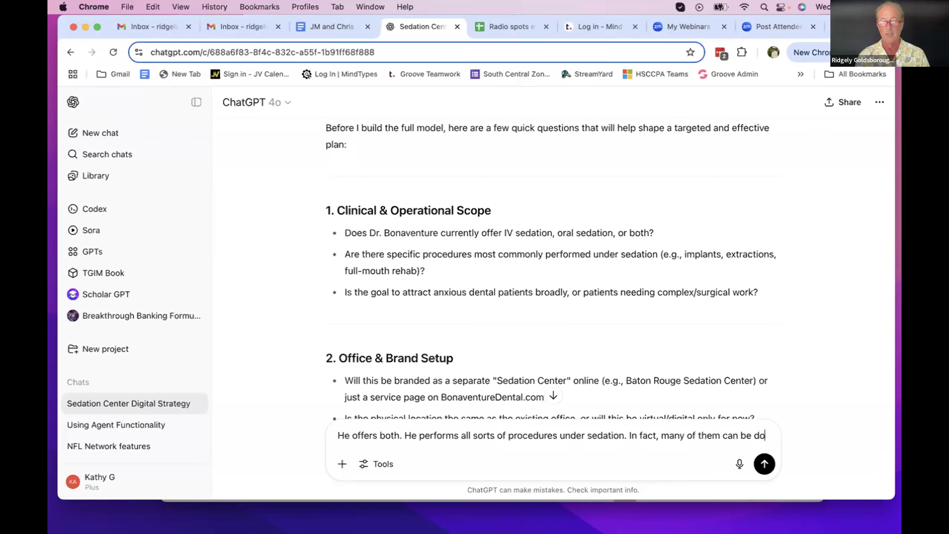
pyautogui.write('ne in one sedated session.')
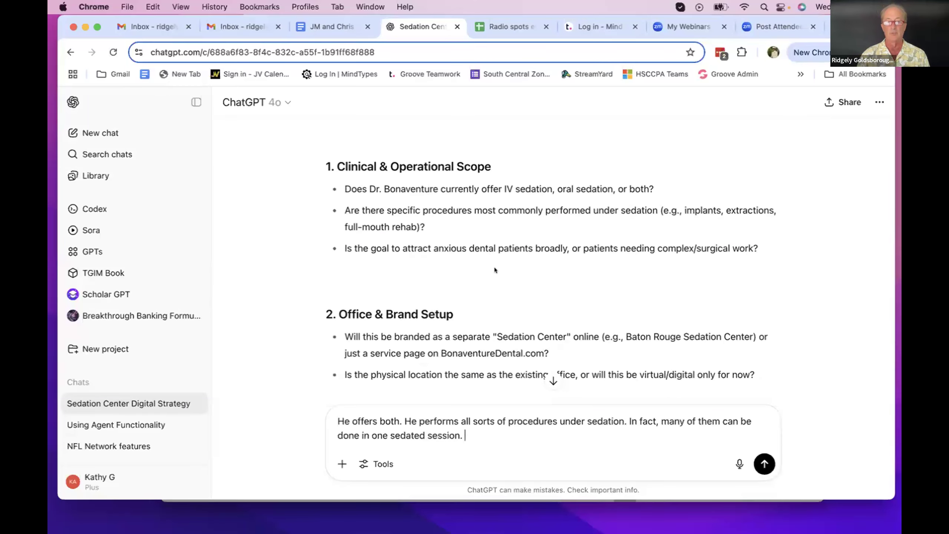
# Answer the patient-goal question in the draft: "The goal is to attract both anxious patients and those who need a lot of work."
pyautogui.write('Th')
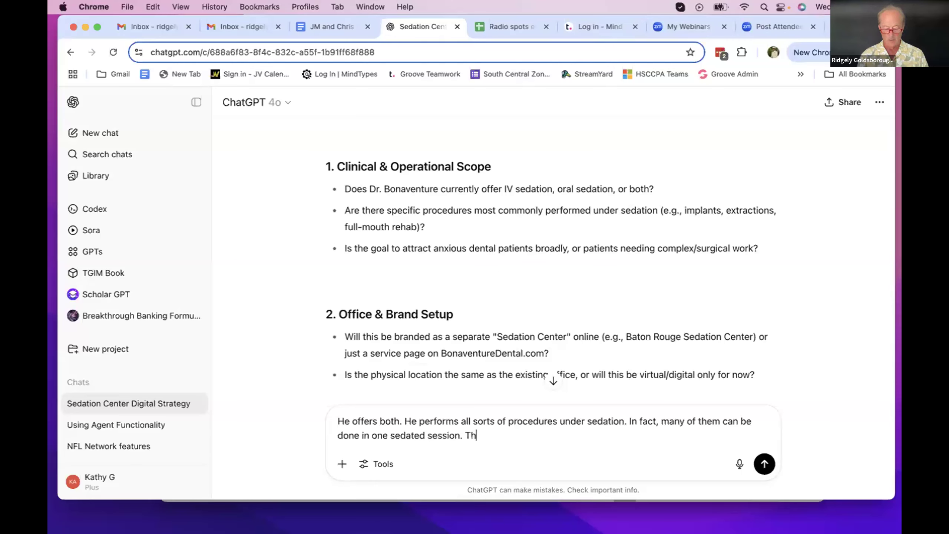
pyautogui.write('e goal is to attracto')
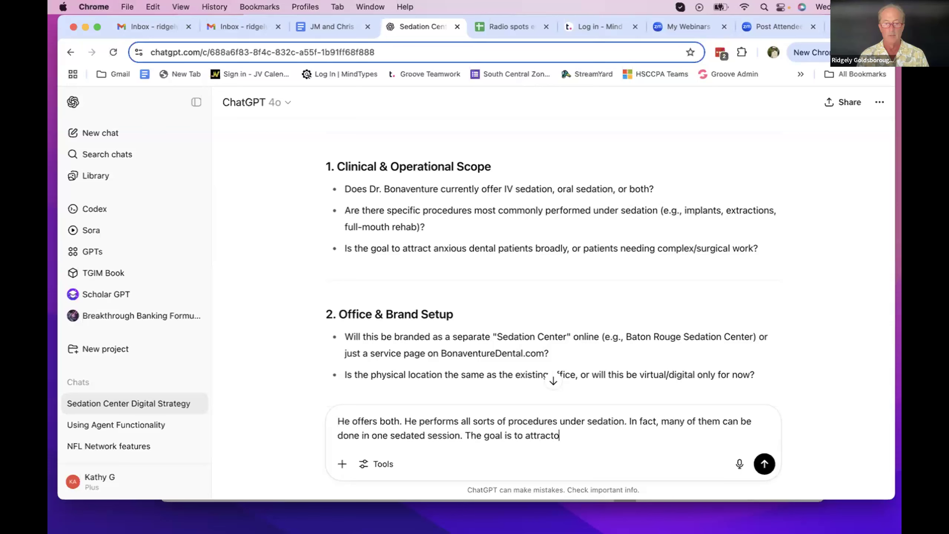
pyautogui.press('BackSpace')
pyautogui.write('both anxious pate')
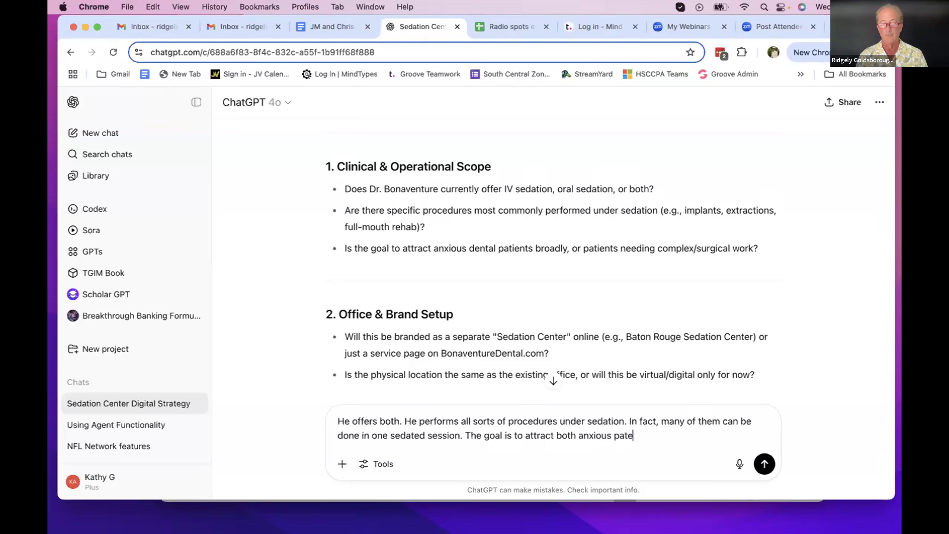
pyautogui.press('BackSpace')
pyautogui.write('ients and h')
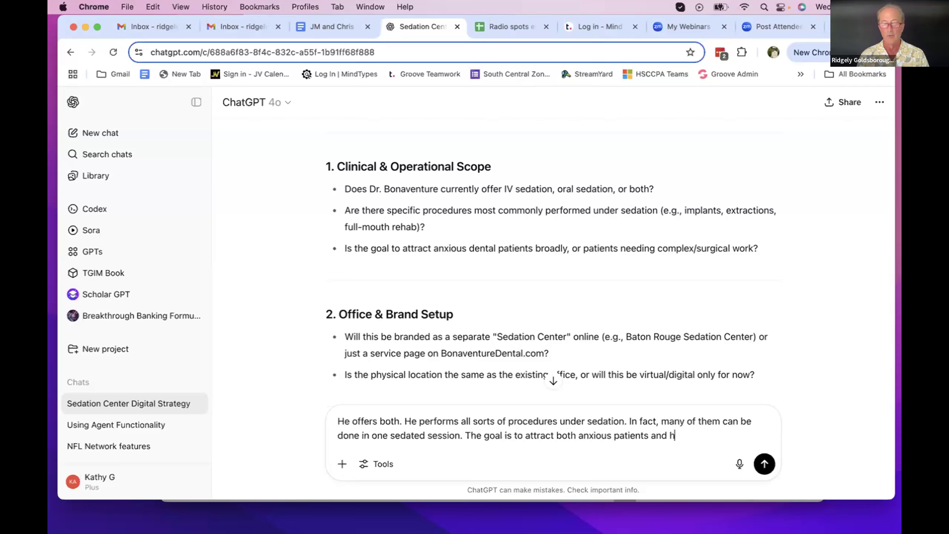
pyautogui.press('BackSpace')
pyautogui.write('those who need')
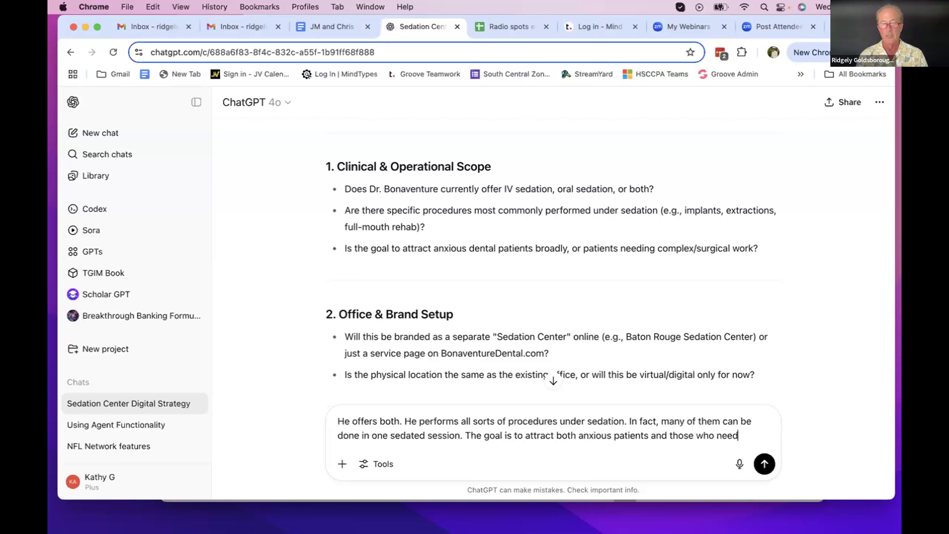
pyautogui.write(' a lot of work.')
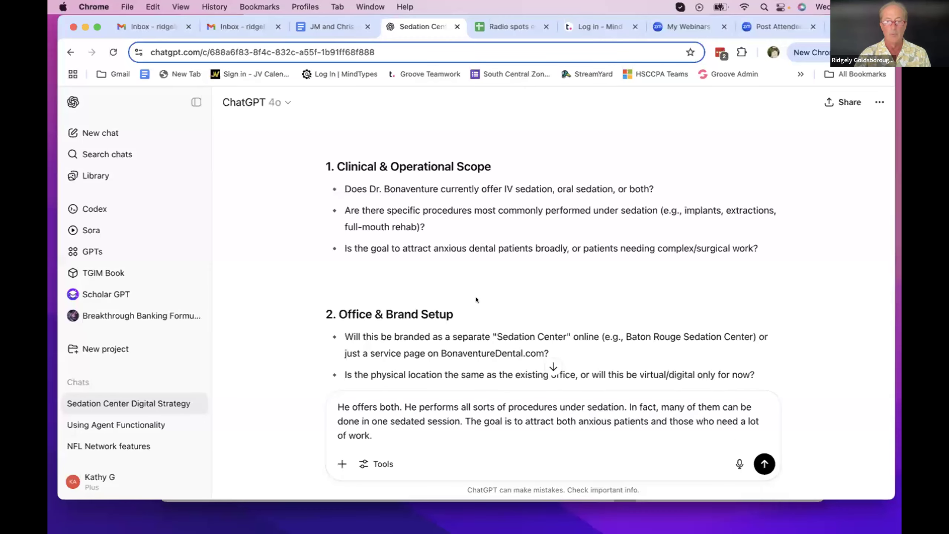
# Answer the Office & Brand Setup branding question in the draft: "This will be a separate Sedation Center from a branding perspective."
pyautogui.scroll(-3, 476, 297)
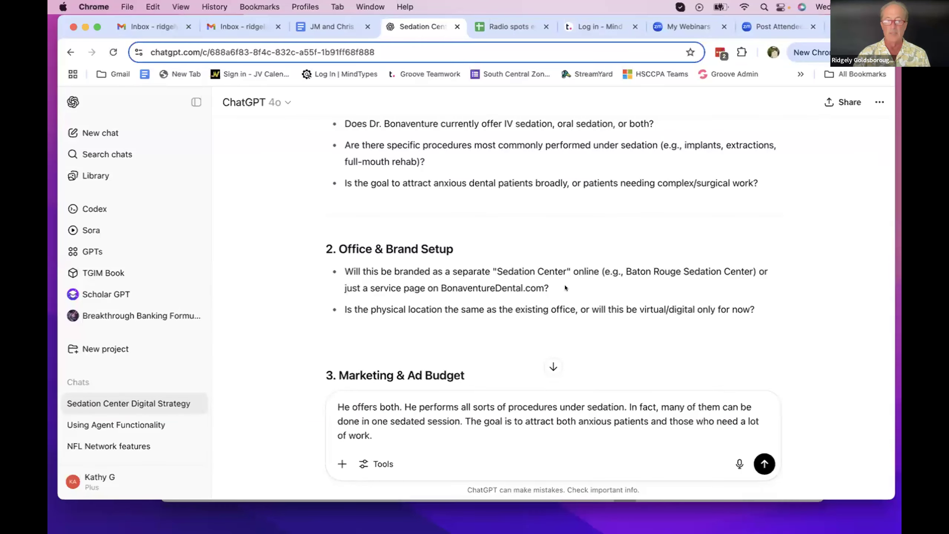
pyautogui.scroll(-1, 565, 286)
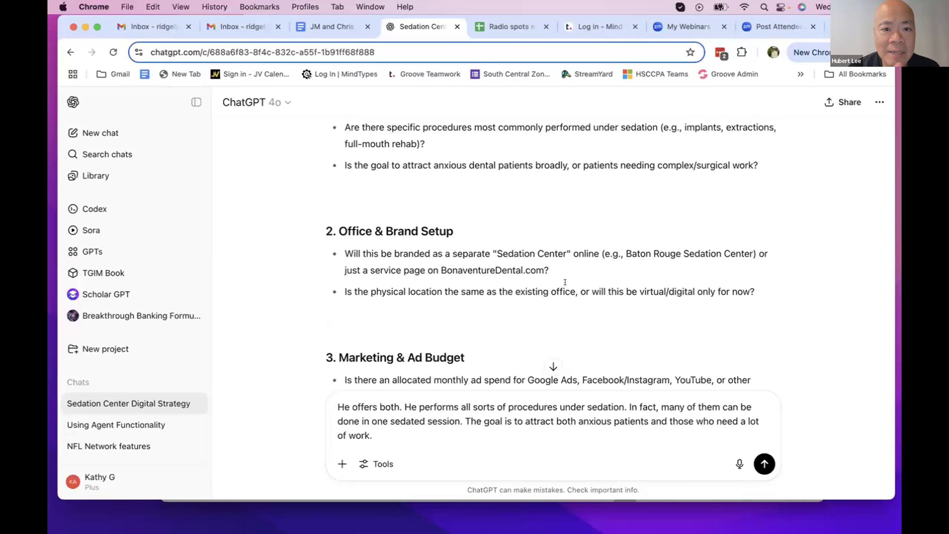
pyautogui.write('This will be a separat')
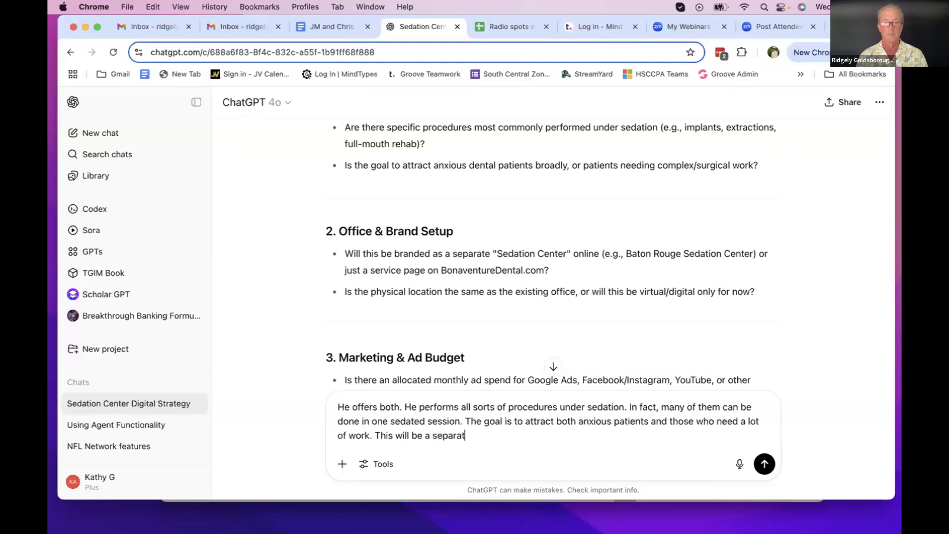
pyautogui.write('e de')
pyautogui.press('BackSpace')
pyautogui.press('BackSpace')
pyautogui.write('Sedation ')
pyautogui.write(' Ce')
pyautogui.press('BackSpace')
pyautogui.press('BackSpace')
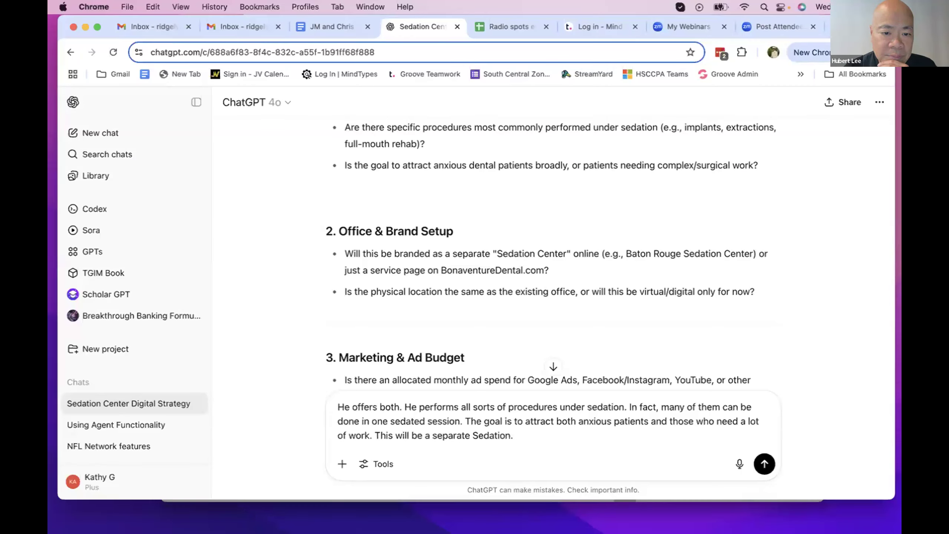
pyautogui.press('BackSpace')
pyautogui.write('Center from a branding perspective')
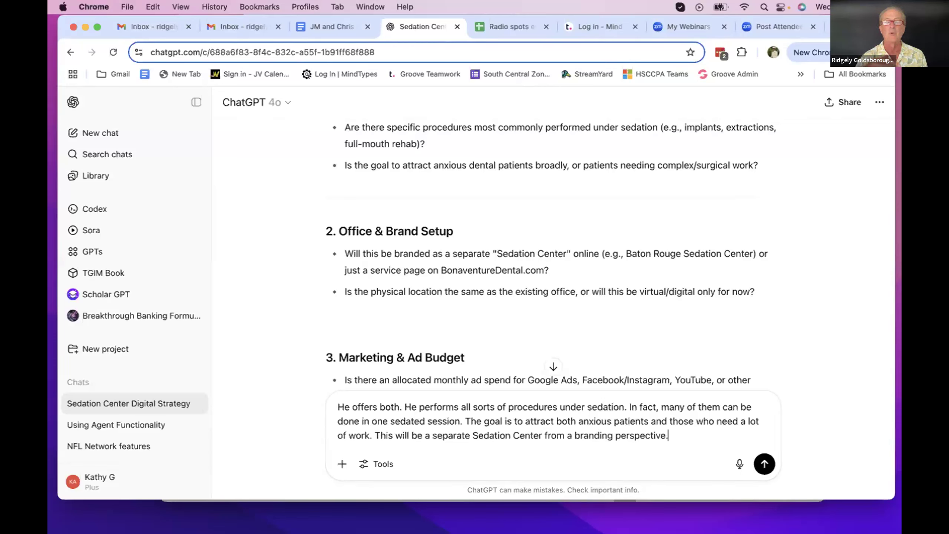
# Answer the office location question in the draft: "The physical location will be the same as it is now."
pyautogui.scroll(-3, 552, 251)
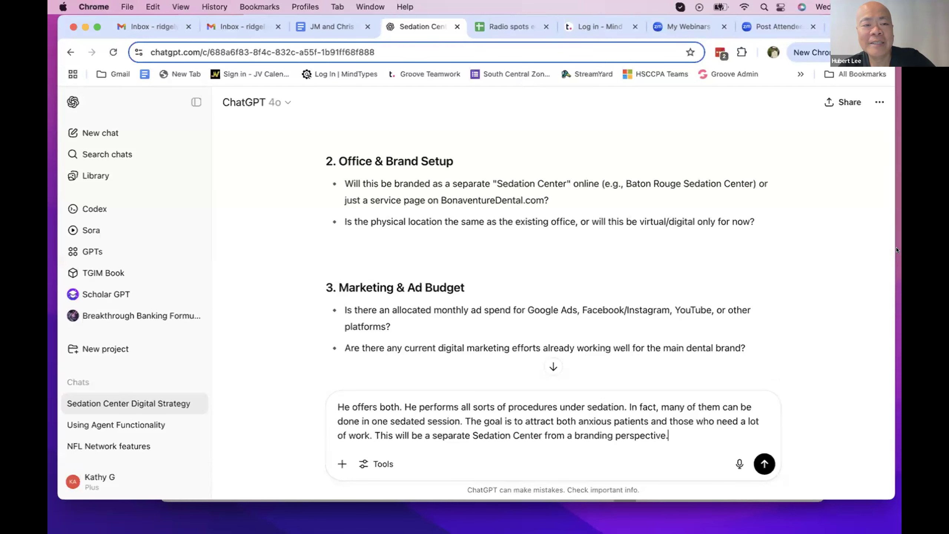
pyautogui.write('The physca')
pyautogui.press('BackSpace')
pyautogui.press('BackSpace')
pyautogui.write('ical location ')
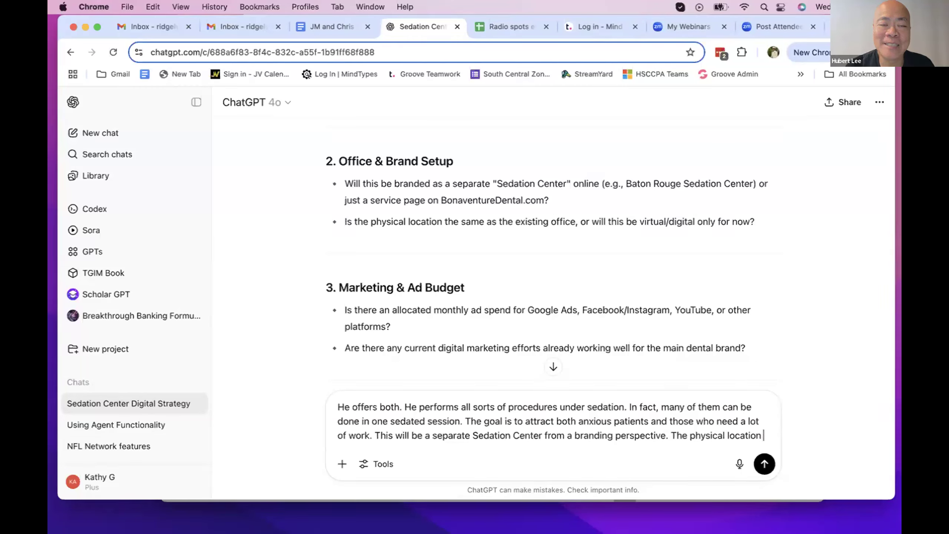
pyautogui.write('will be the same for no')
pyautogui.press('BackSpace')
pyautogui.press('BackSpace')
pyautogui.press('BackSpace')
pyautogui.press('BackSpace')
pyautogui.press('BackSpace')
pyautogui.press('BackSpace')
pyautogui.press('BackSpace')
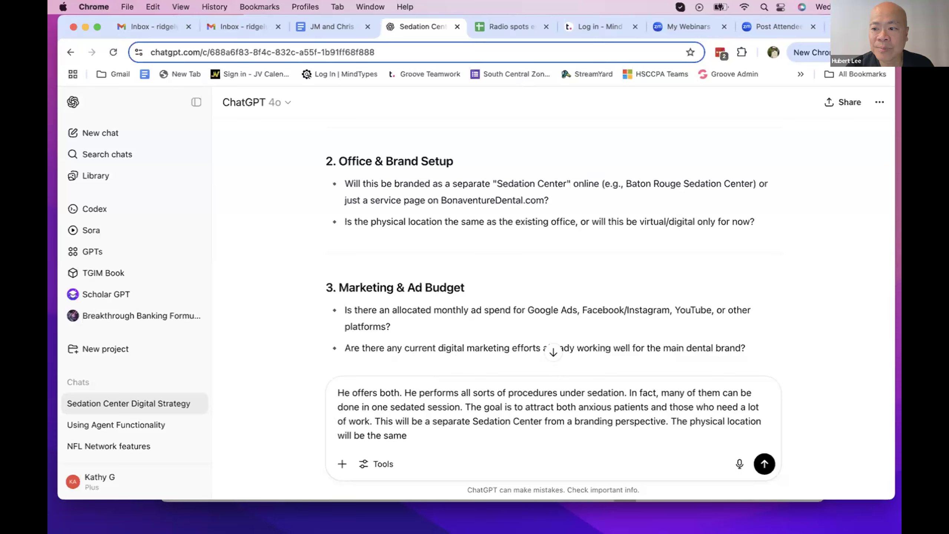
pyautogui.write('as it is now.')
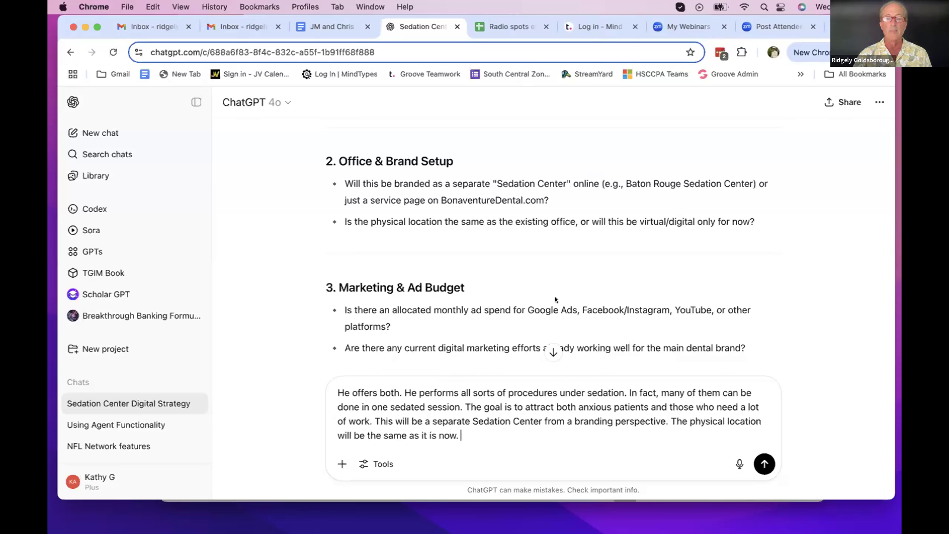
# Answer the ad spend question under Marketing & Ad Budget in the draft: "Yes we will spend money on Google Ads."
pyautogui.scroll(-3, 554, 295)
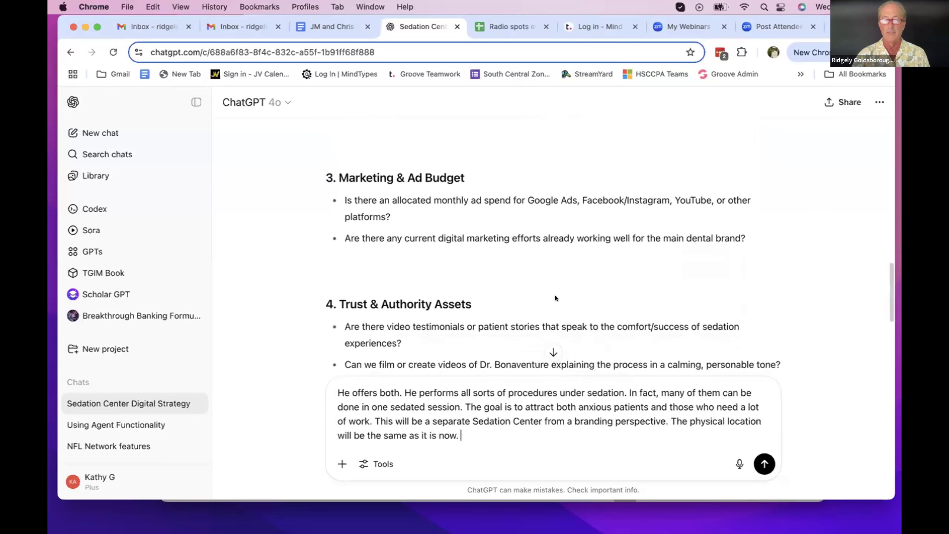
pyautogui.write('Yes we will spend money on Google.')
pyautogui.press('BackSpace')
pyautogui.press('BackSpace')
pyautogui.write('Asd')
pyautogui.press('BackSpace')
pyautogui.press('BackSpace')
pyautogui.write('ds.')
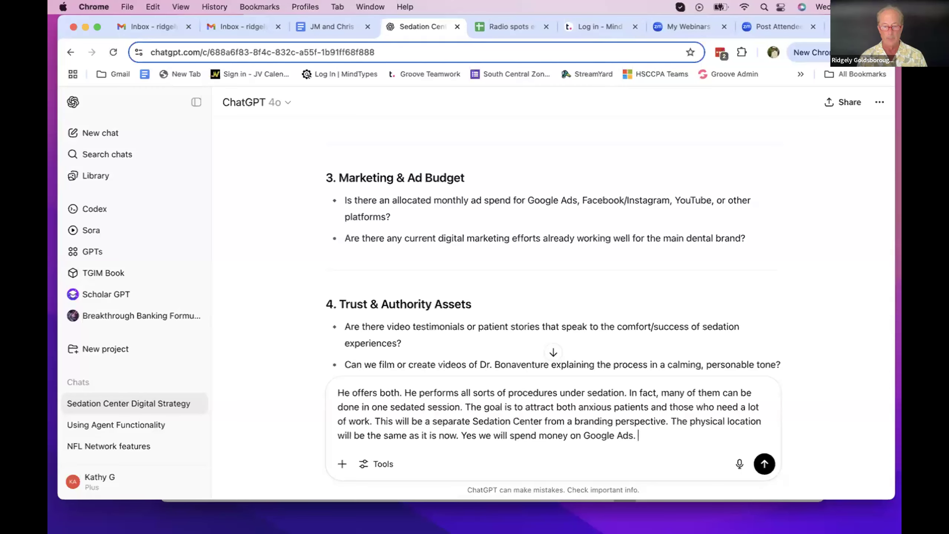
# Answer the current marketing efforts question in the draft: "Yes we have current marketing initiatives in play for other dental services."
pyautogui.write(' Yes we have cur')
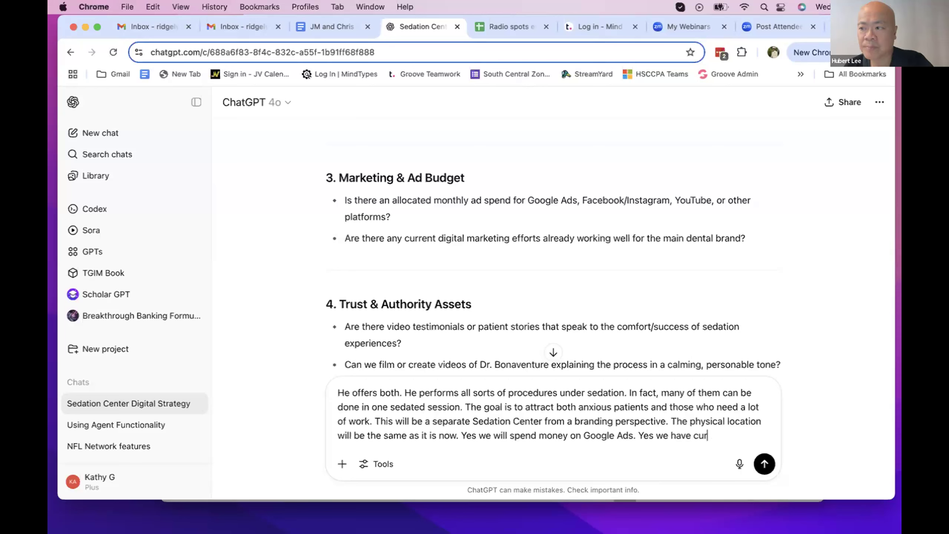
pyautogui.write('rent marke')
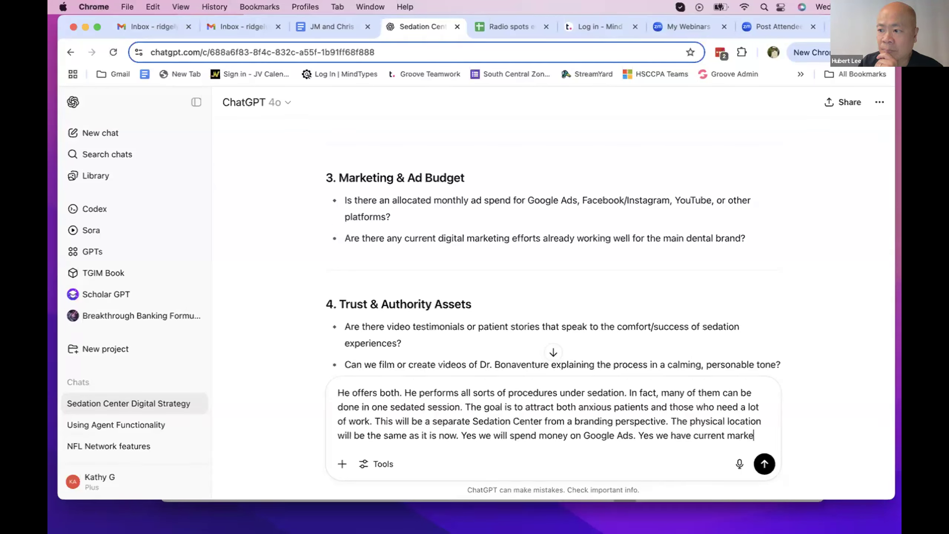
pyautogui.write('ting initiati')
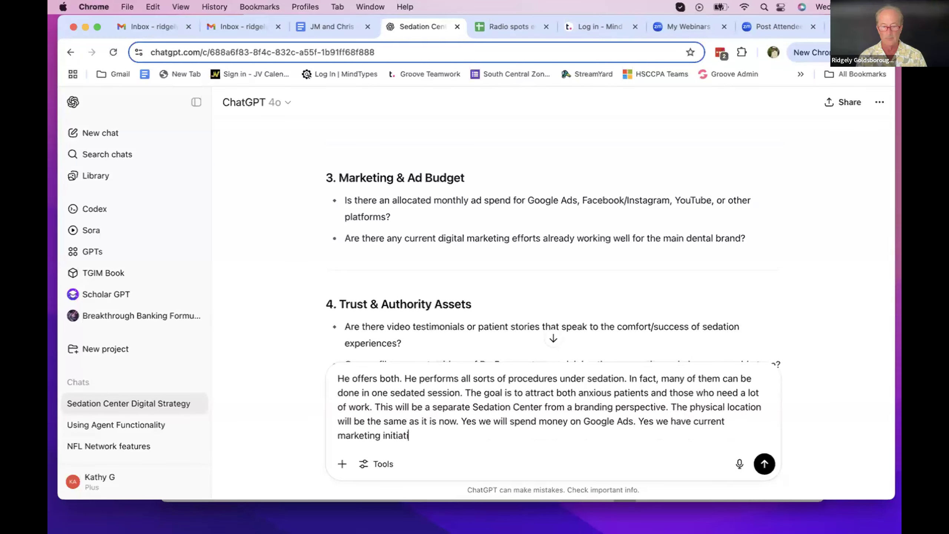
pyautogui.write('ves in play')
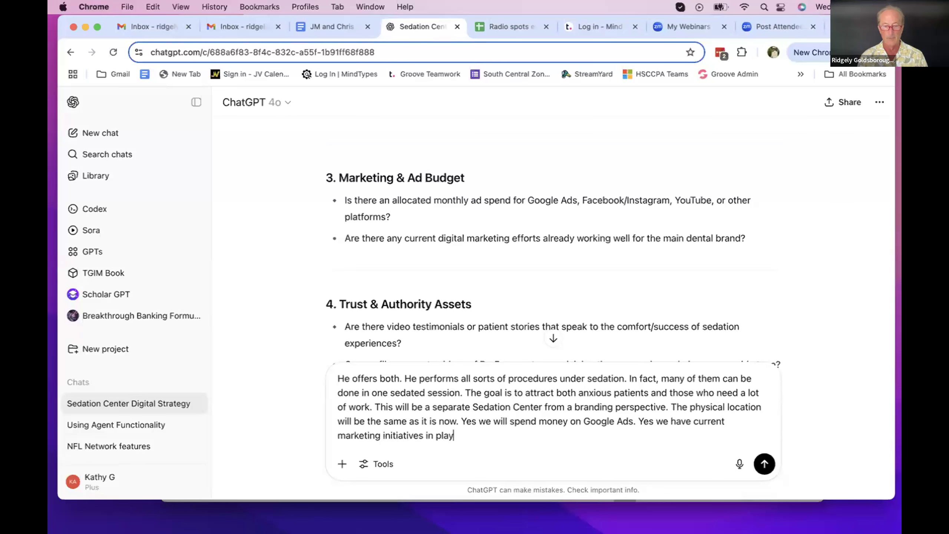
pyautogui.write(' for ohter d')
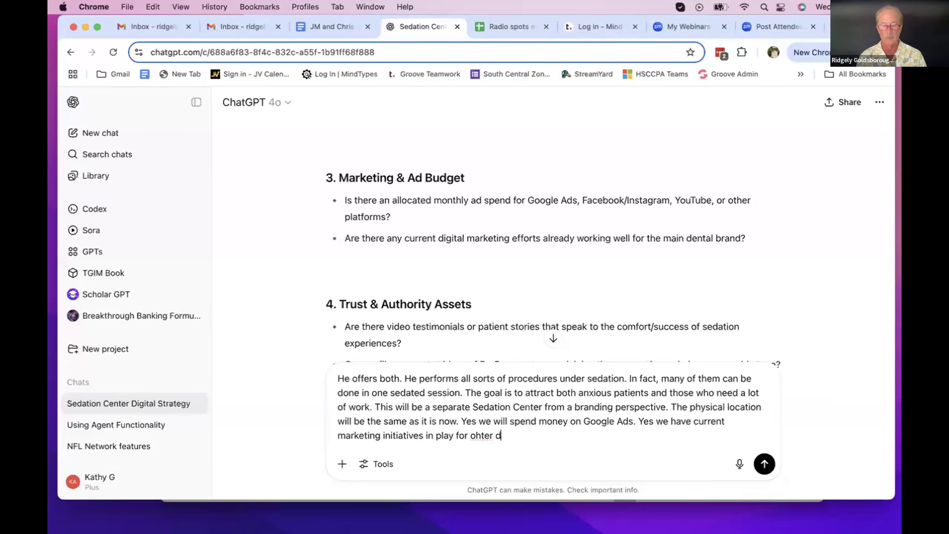
pyautogui.press('BackSpace')
pyautogui.press('BackSpace')
pyautogui.press('BackSpace')
pyautogui.press('BackSpace')
pyautogui.press('BackSpace')
pyautogui.press('BackSpace')
pyautogui.write('t')
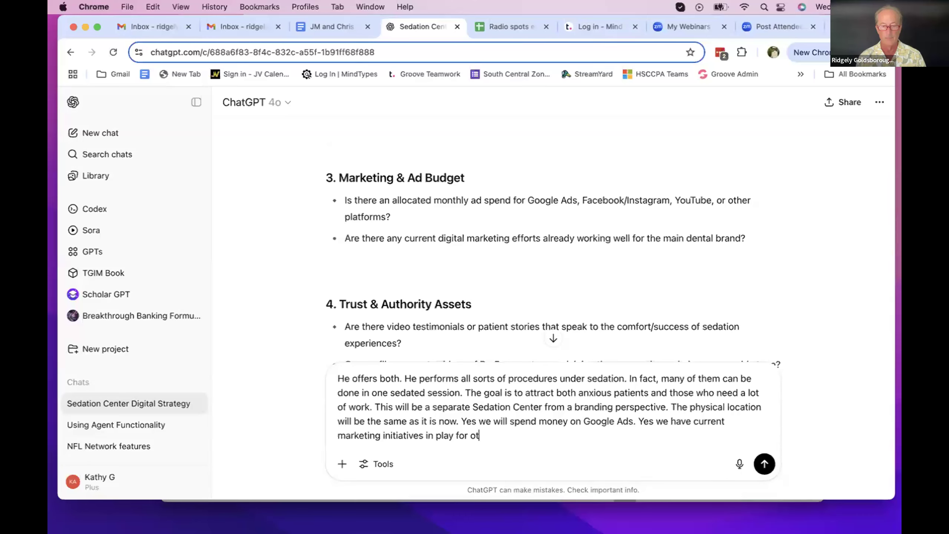
pyautogui.write('her dental servicces.')
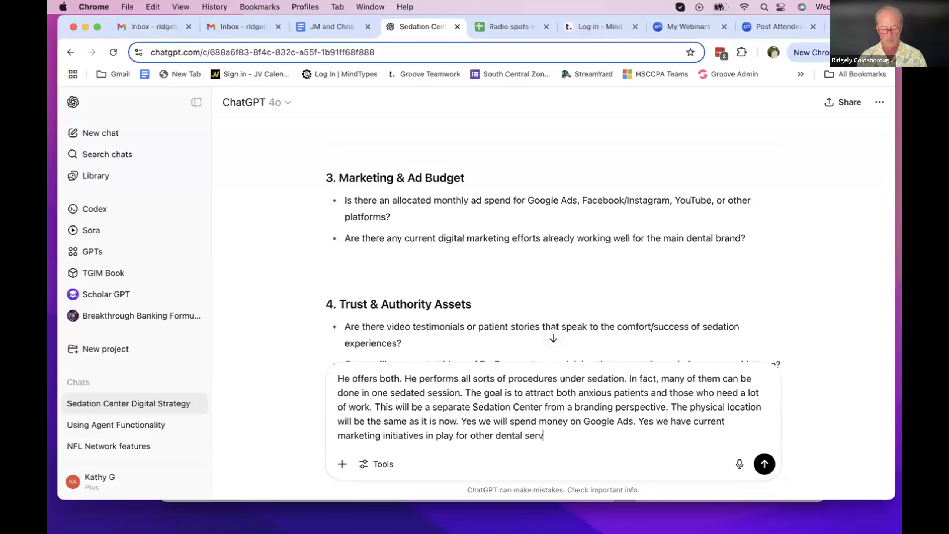
pyautogui.press('BackSpace')
pyautogui.press('BackSpace')
pyautogui.press('BackSpace')
pyautogui.press('BackSpace')
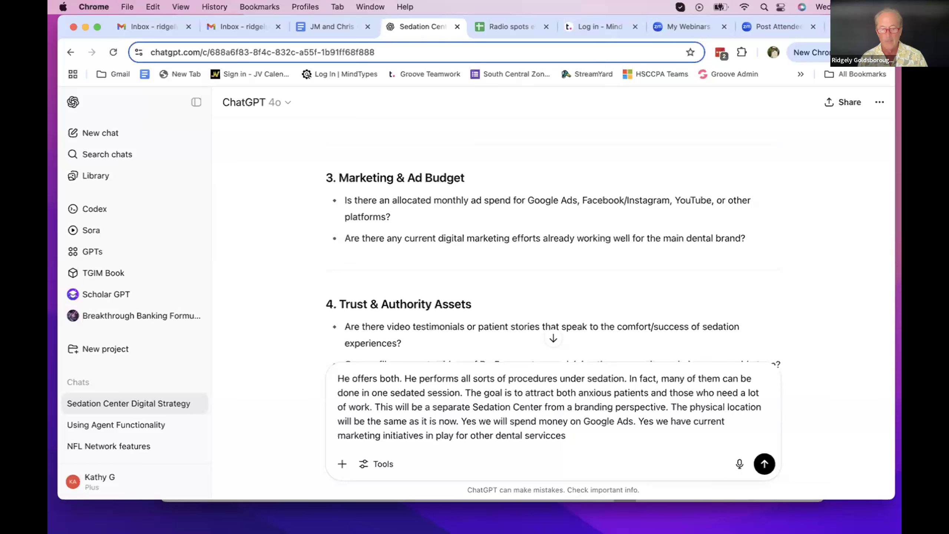
pyautogui.write('es.')
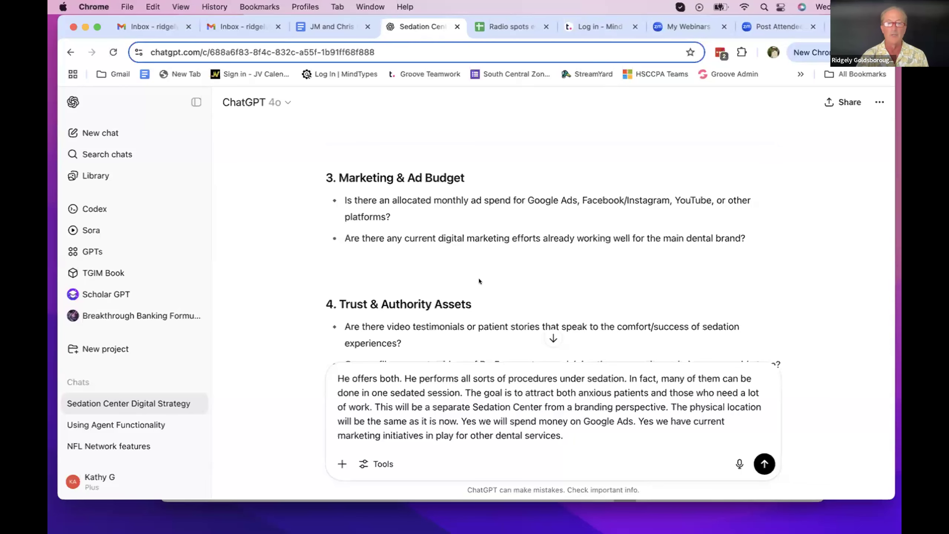
# Answer the Trust & Authority Assets questions in the draft: "No testimonials yet." and "Yes we can film" followed by the doctor's name
pyautogui.scroll(-5, 478, 279)
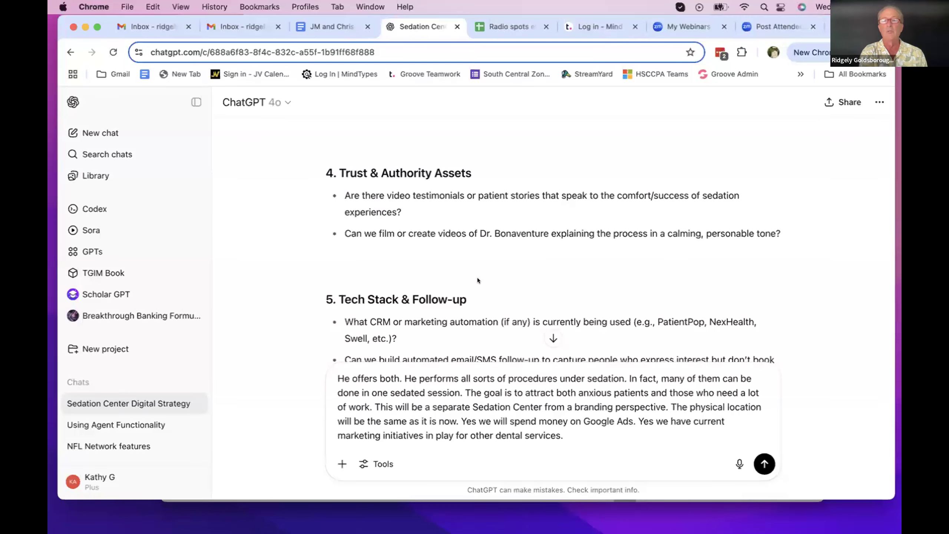
pyautogui.write('No testimin')
pyautogui.press('BackSpace')
pyautogui.press('BackSpace')
pyautogui.write('onials yet.')
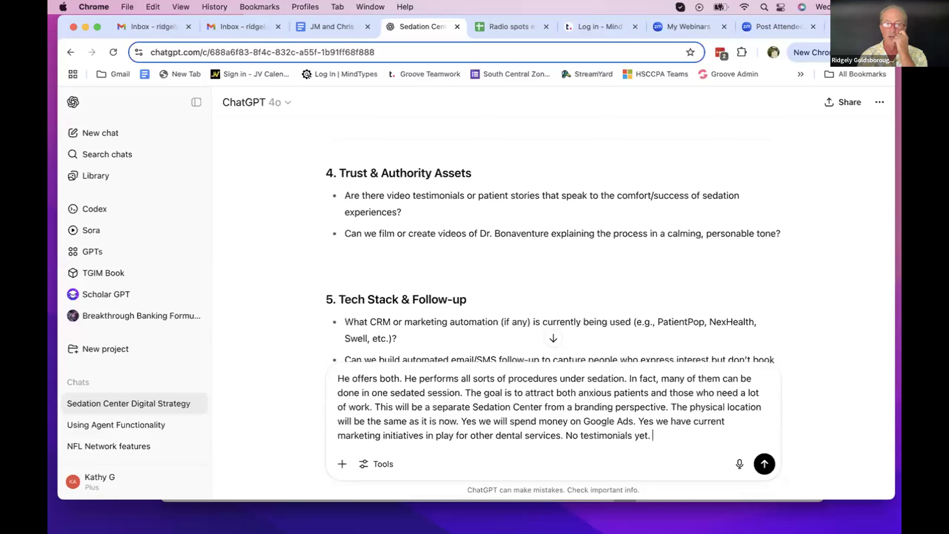
pyautogui.write('Yes we can film dr Bo')
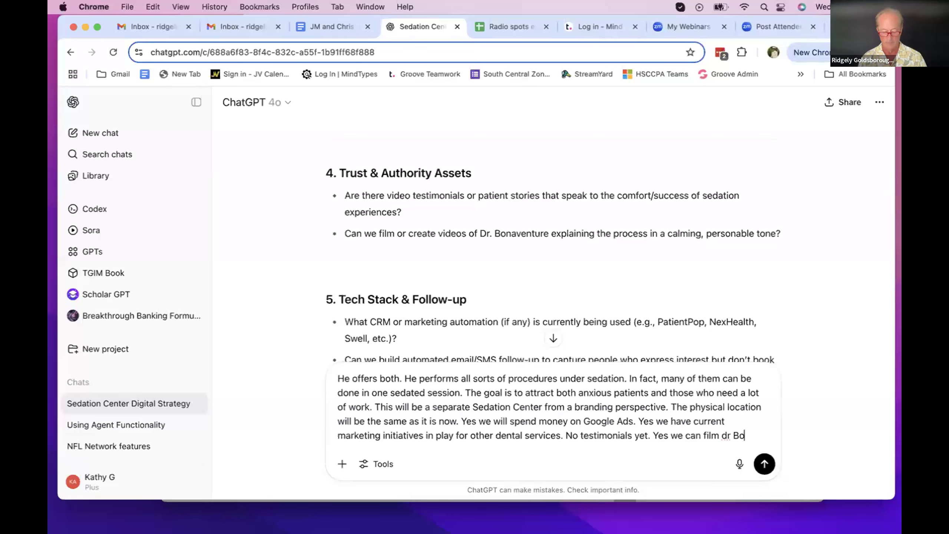
pyautogui.write('naventure.')
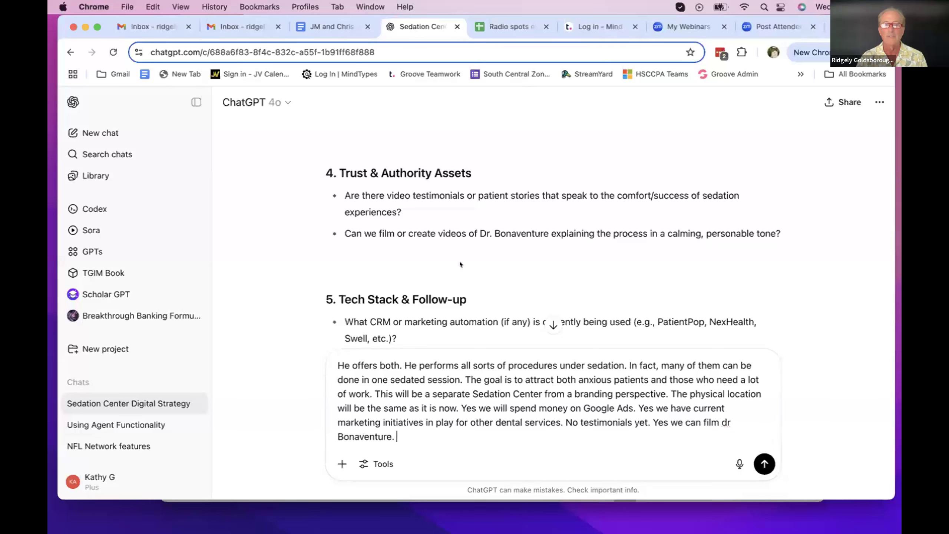
# Answer the Tech Stack & Follow-up questions with "Not sure about CRM." and "Yes to automated follow ups...", and send the completed reply
pyautogui.scroll(-3, 460, 261)
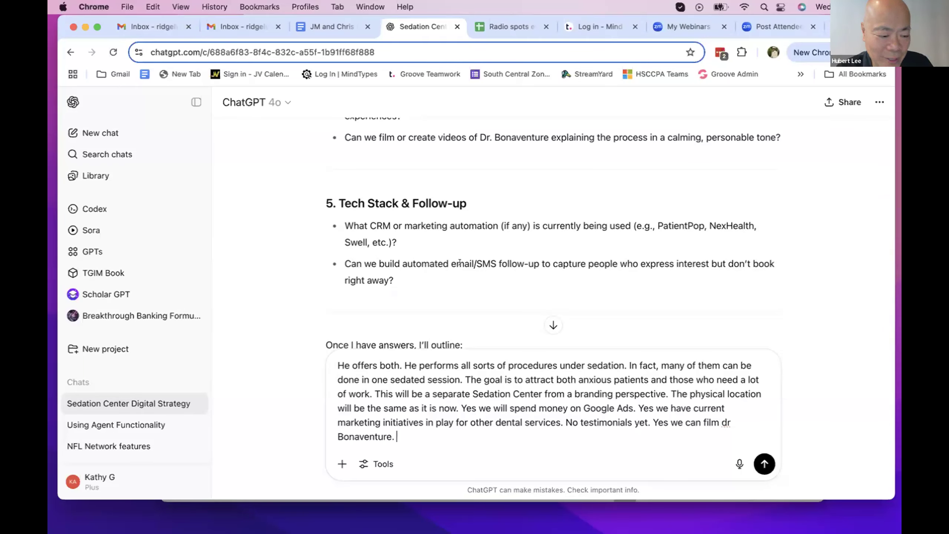
pyautogui.write('NO')
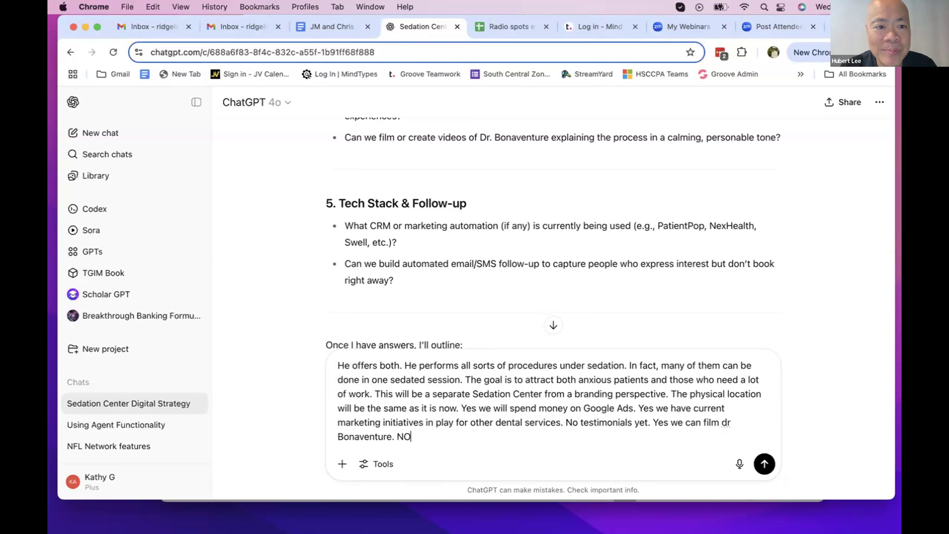
pyautogui.write('t sure ab')
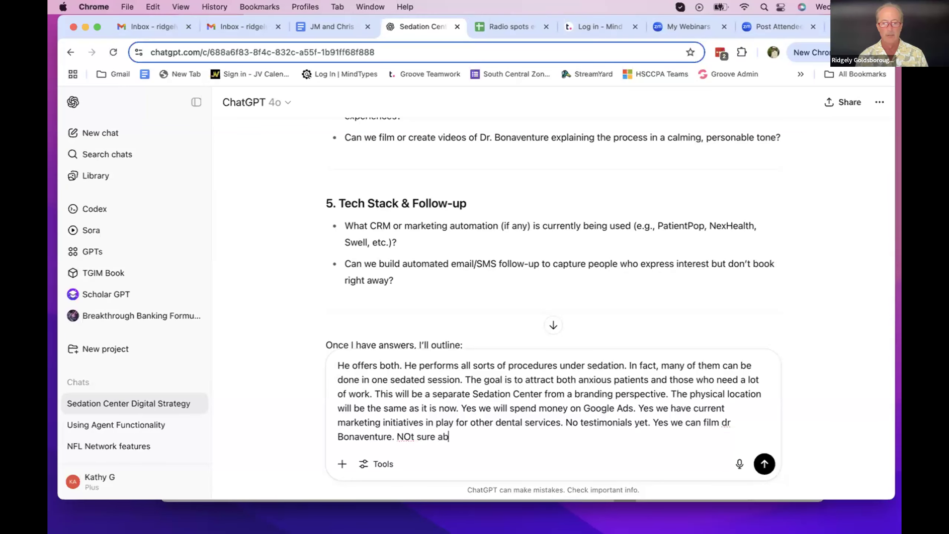
pyautogui.write('out CRM.')
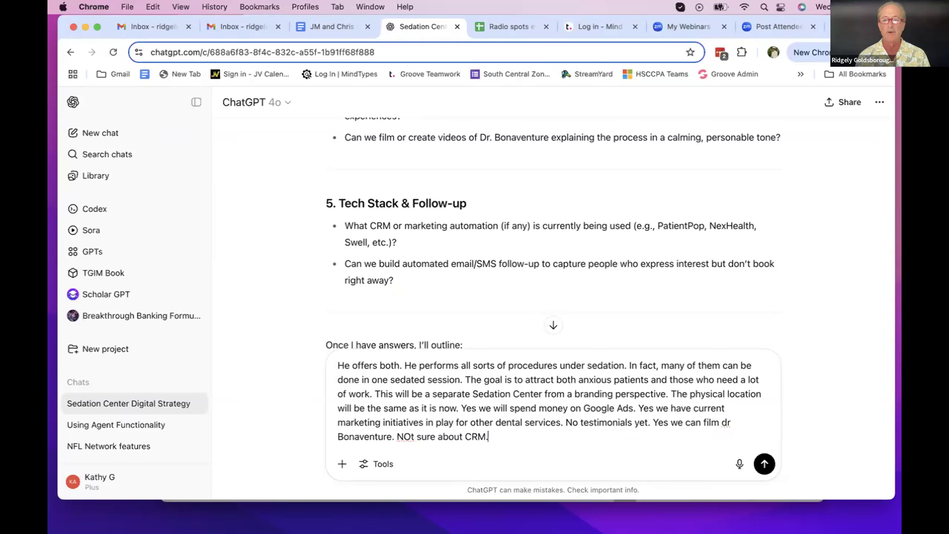
pyautogui.write('Yes to automated follow ups...')
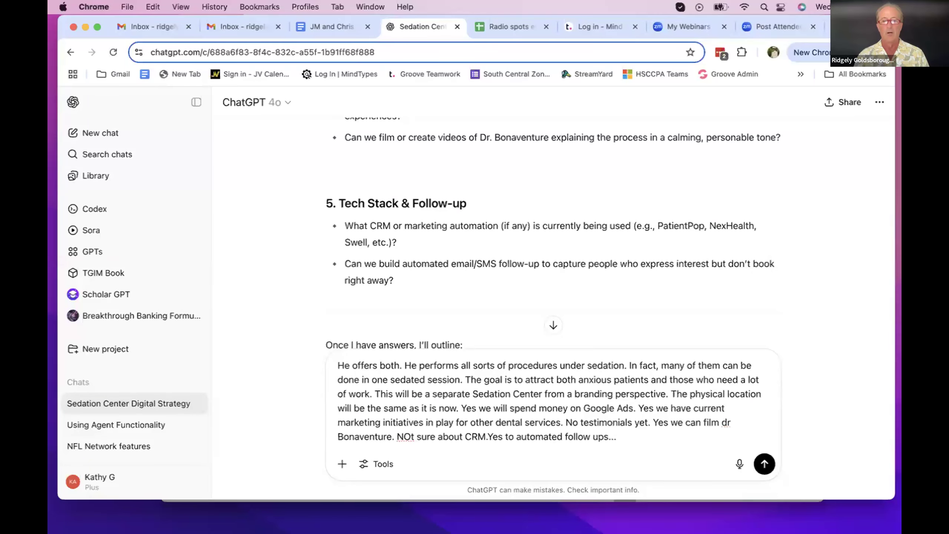
pyautogui.scroll(-5, 431, 158)
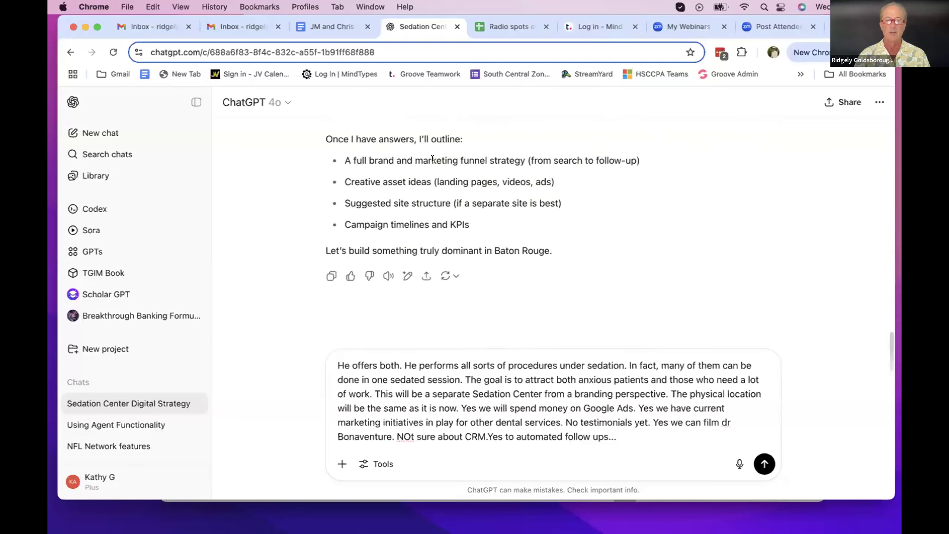
pyautogui.press('Return')
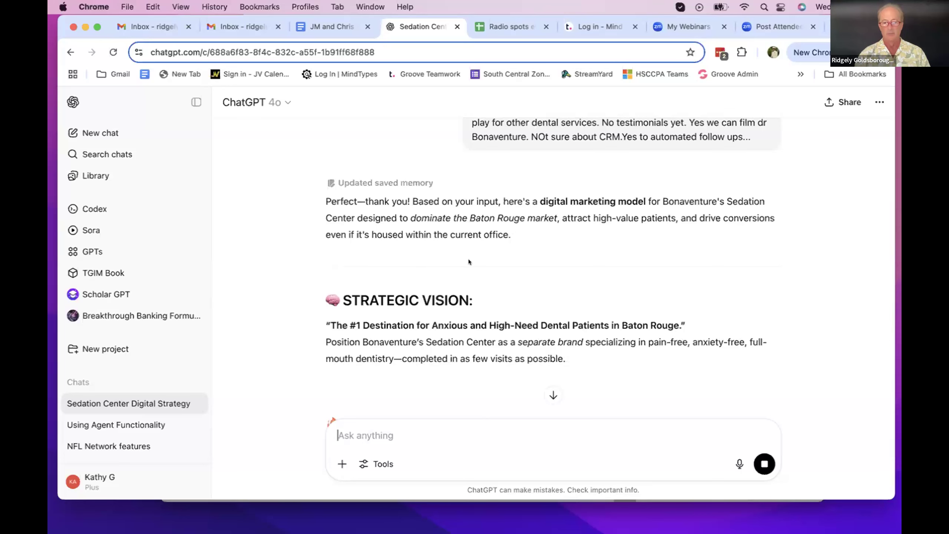
# Read Phase 1 of the generated marketing model, covering name and identity, the sedation-only website pages and the branding vibe
pyautogui.scroll(-3, 468, 259)
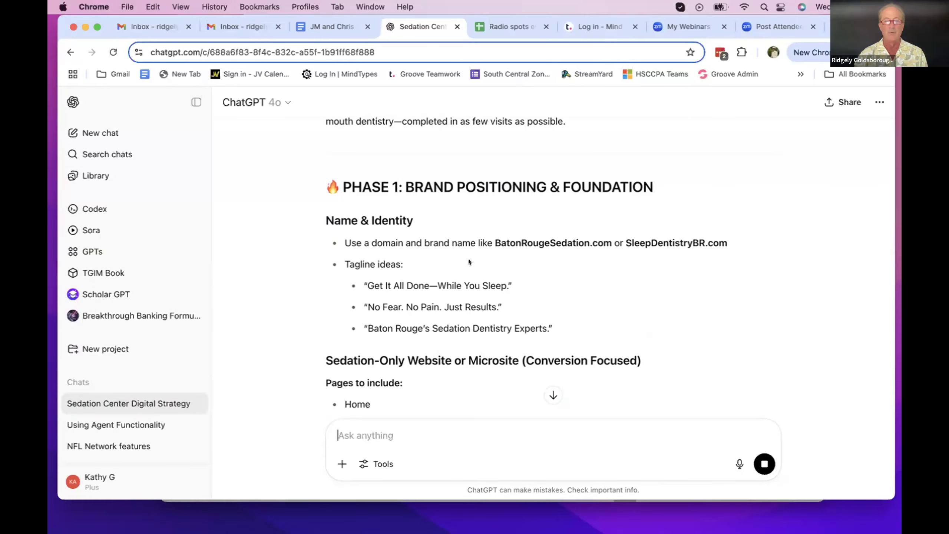
pyautogui.scroll(-2, 469, 259)
pyautogui.scroll(-3, 469, 261)
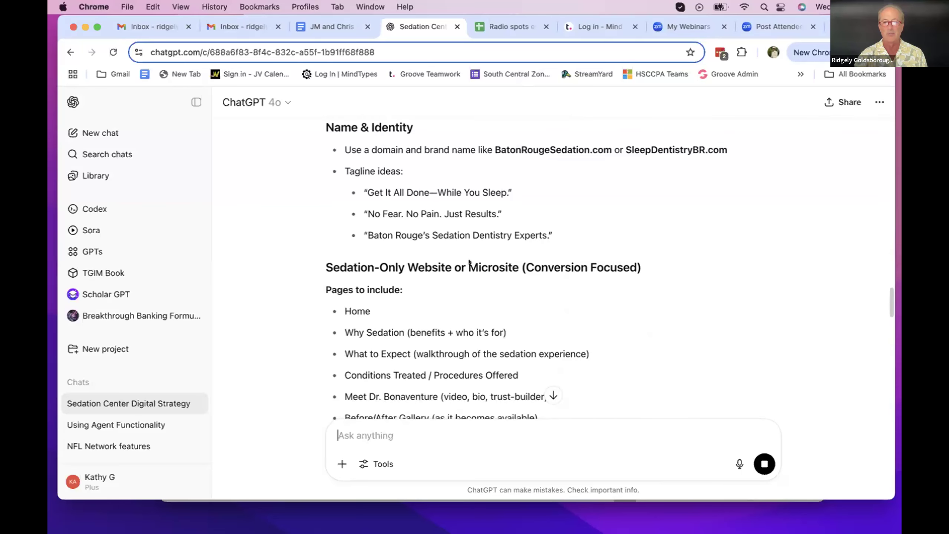
pyautogui.scroll(-2, 469, 261)
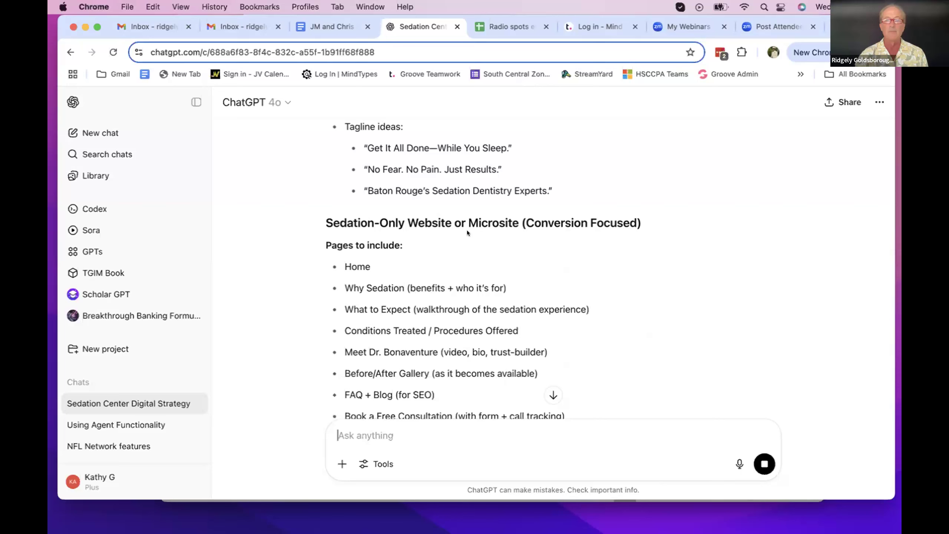
pyautogui.scroll(-3, 467, 230)
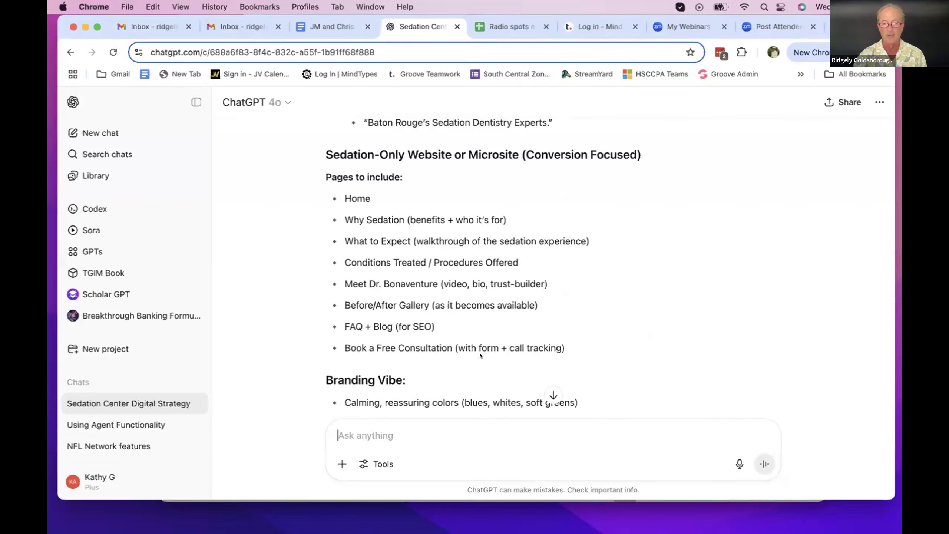
pyautogui.scroll(-5, 479, 353)
pyautogui.scroll(-1, 480, 354)
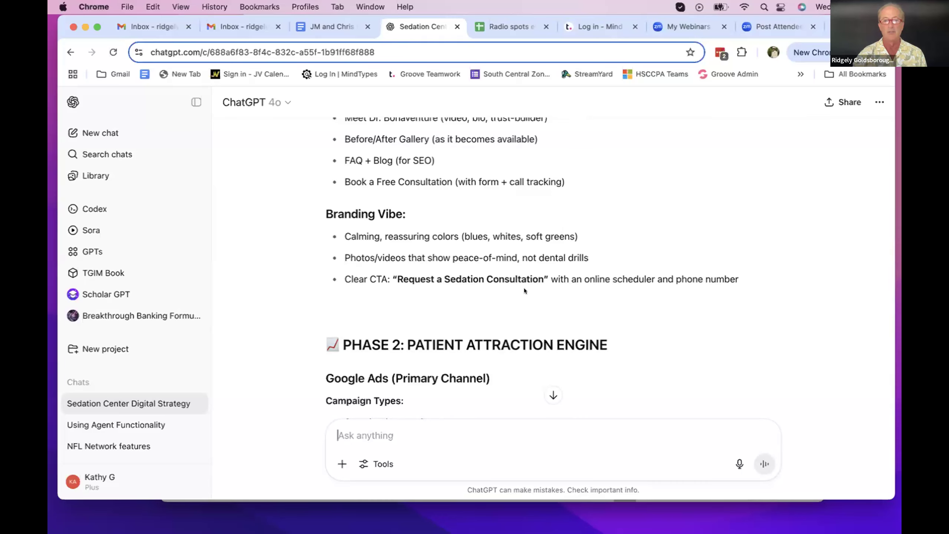
# Read Phases 2 to 4 of the plan, covering ad channels, lead capture and automated follow-up, local SEO and content marketing
pyautogui.scroll(-3, 524, 288)
pyautogui.scroll(-2, 523, 288)
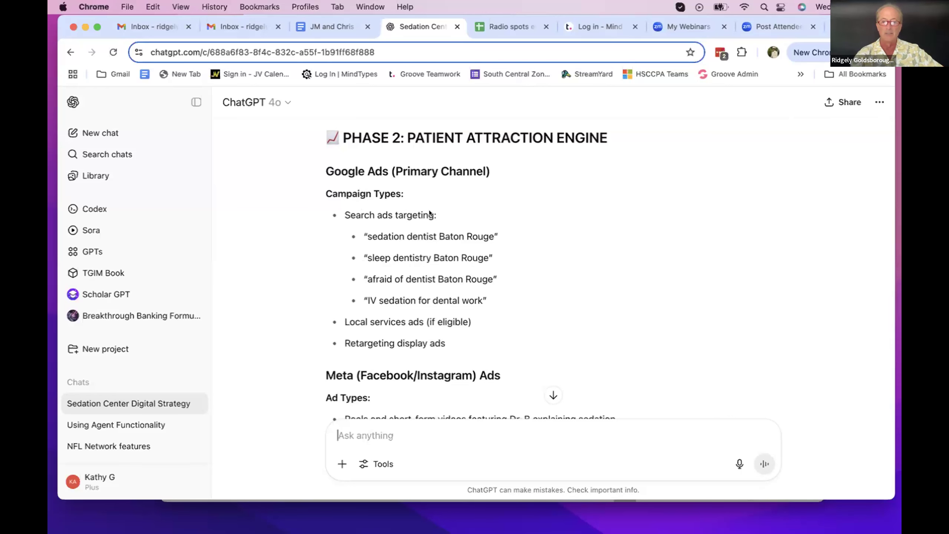
pyautogui.scroll(-2, 402, 329)
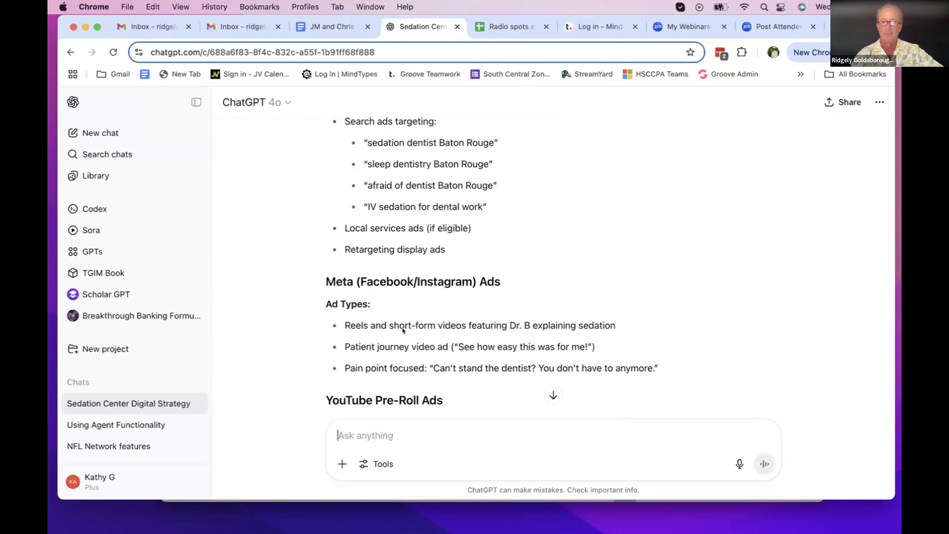
pyautogui.scroll(-2, 402, 329)
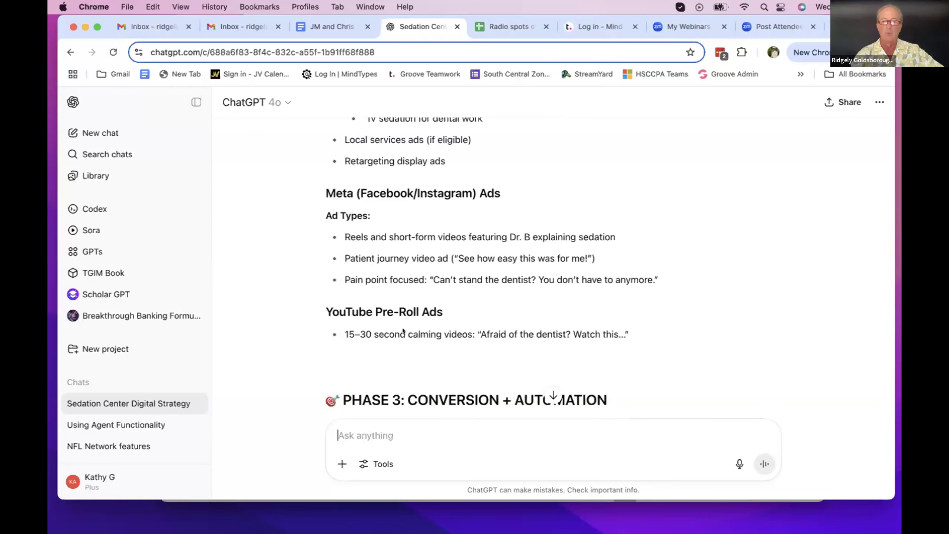
pyautogui.scroll(-4, 402, 330)
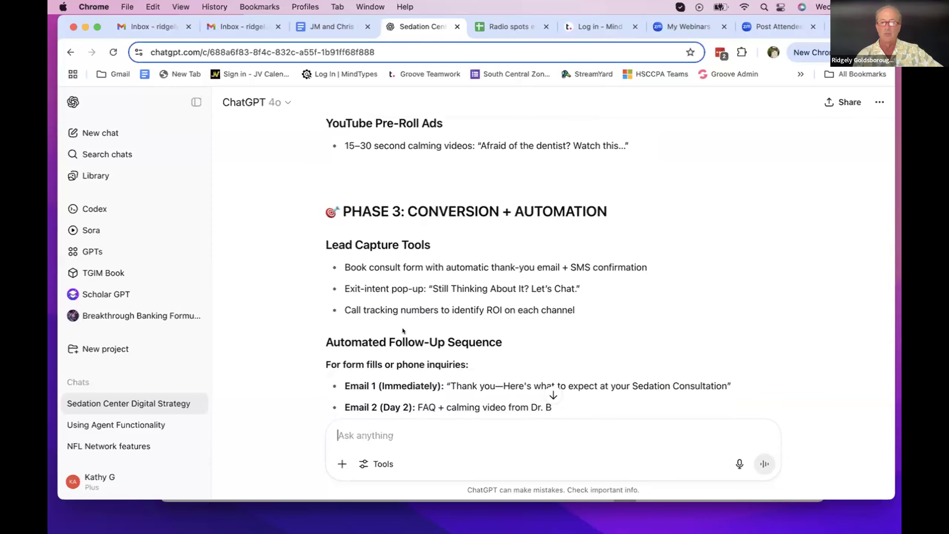
pyautogui.scroll(-1, 402, 328)
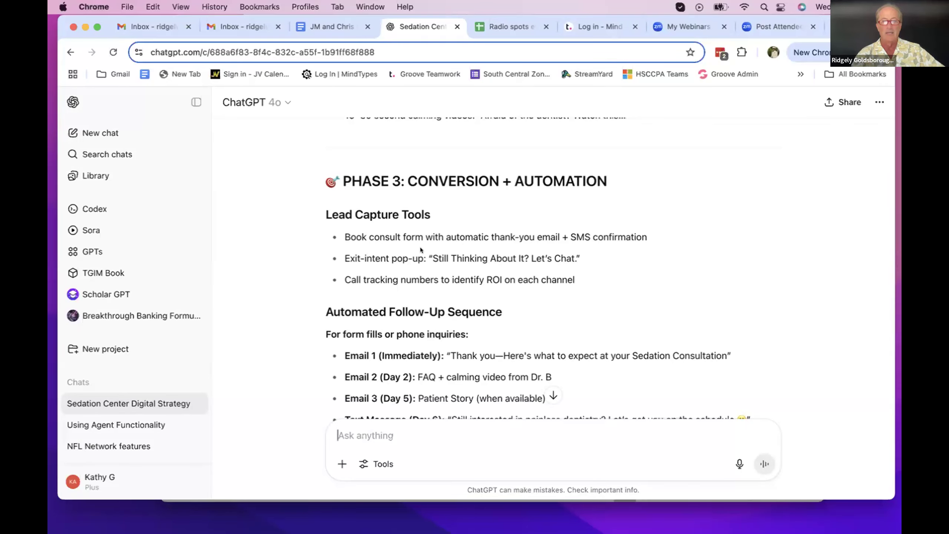
pyautogui.scroll(-2, 420, 248)
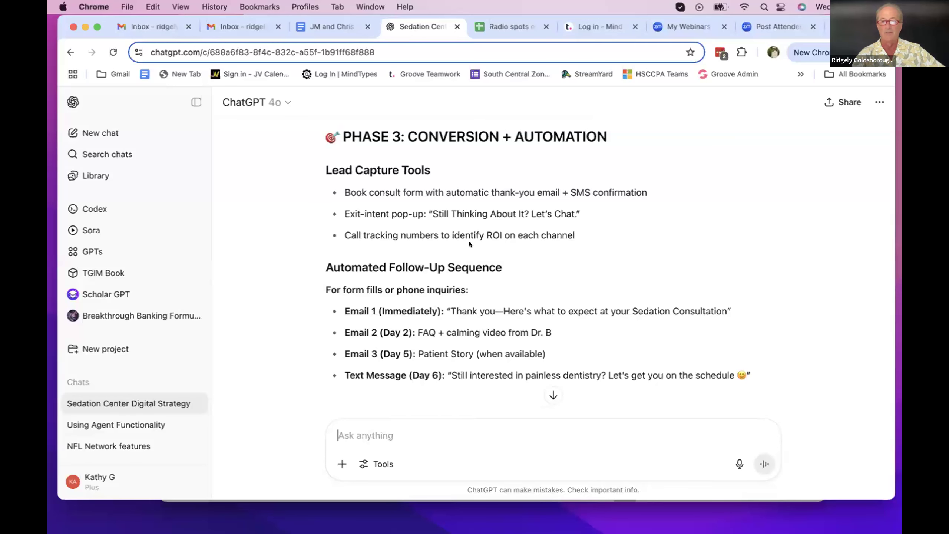
pyautogui.scroll(-2, 469, 243)
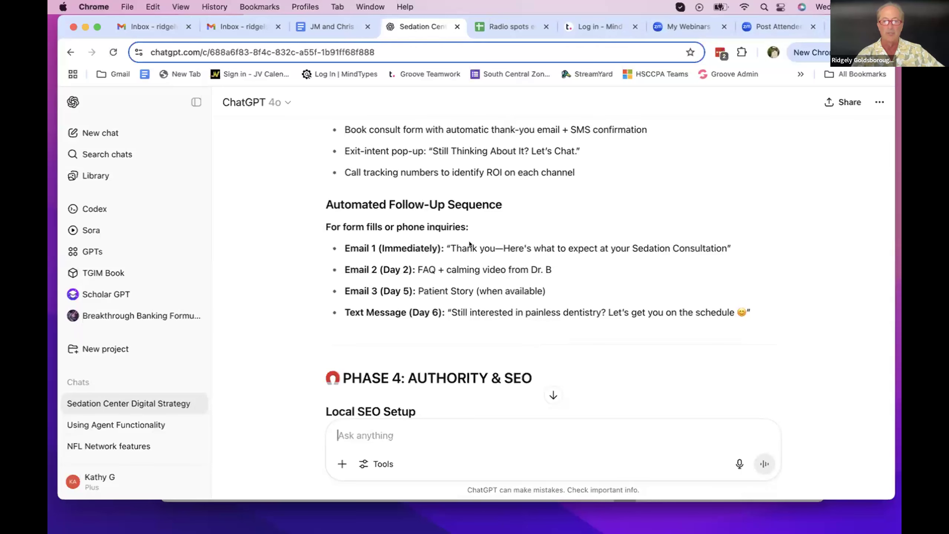
pyautogui.scroll(-5, 470, 243)
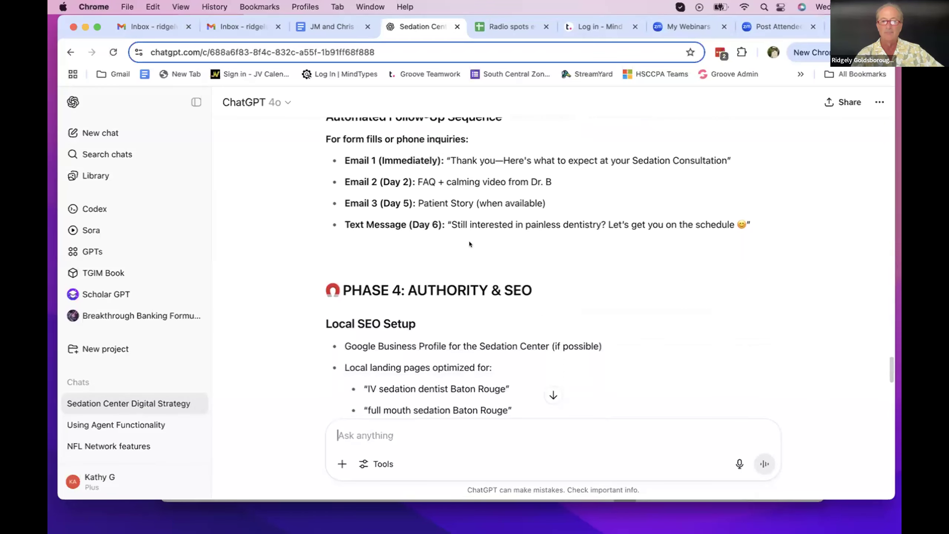
pyautogui.scroll(-2, 469, 243)
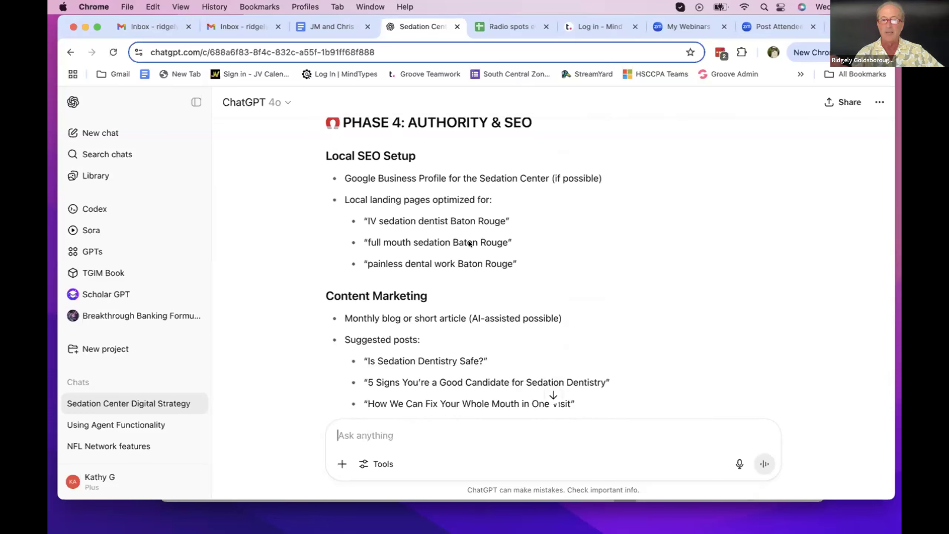
pyautogui.scroll(-1, 471, 242)
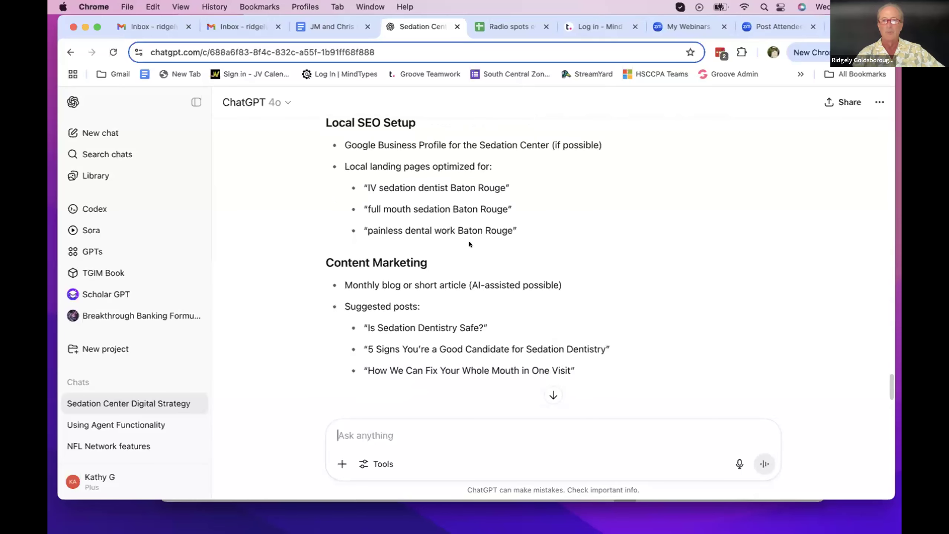
# Read the rest of the plan, covering content marketing, Phase 5 trust-building assets, Phase 6 tracking and ROI, and the closing offers
pyautogui.scroll(-2, 469, 244)
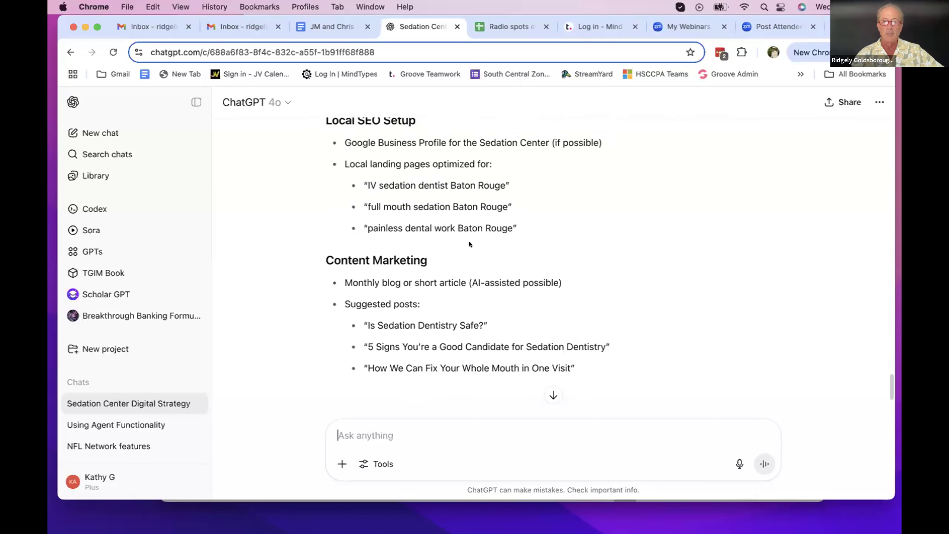
pyautogui.scroll(-3, 470, 243)
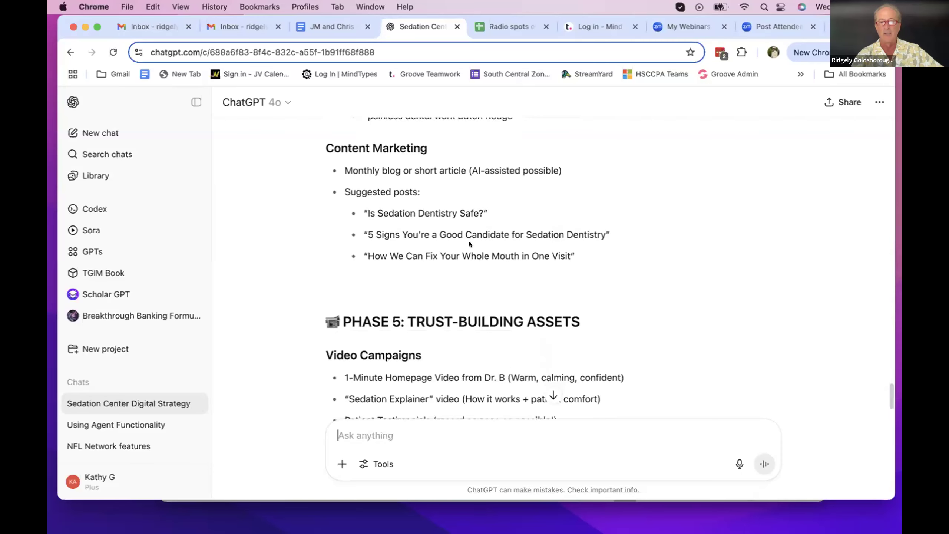
pyautogui.scroll(-2, 469, 243)
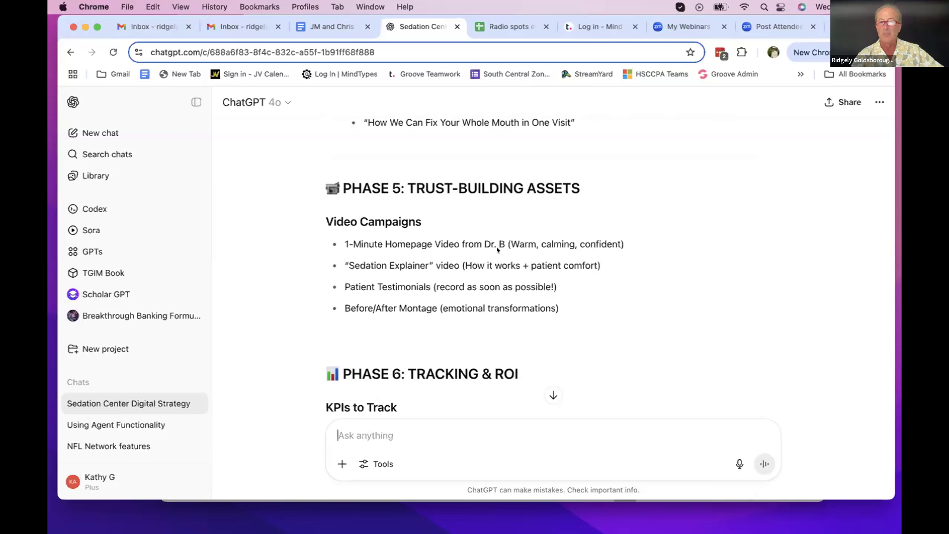
pyautogui.scroll(-3, 497, 249)
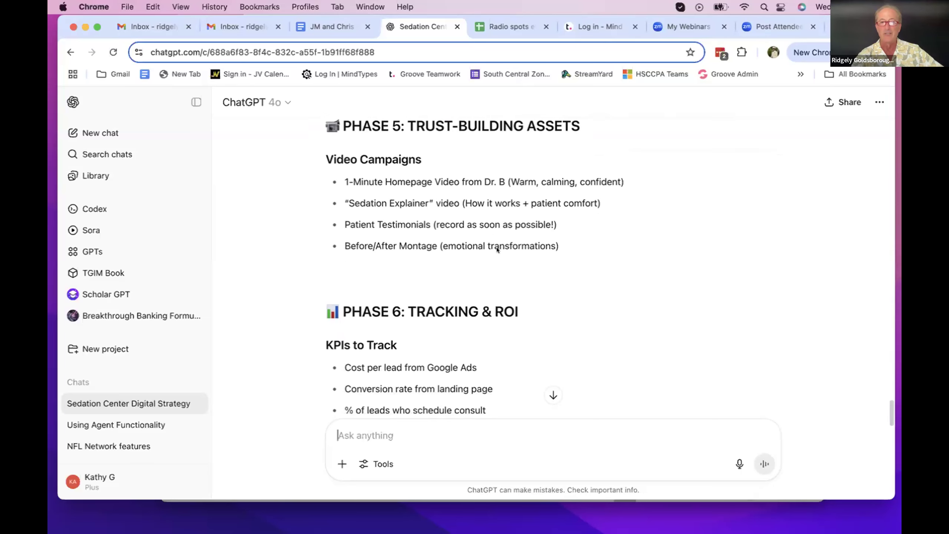
pyautogui.scroll(-4, 497, 248)
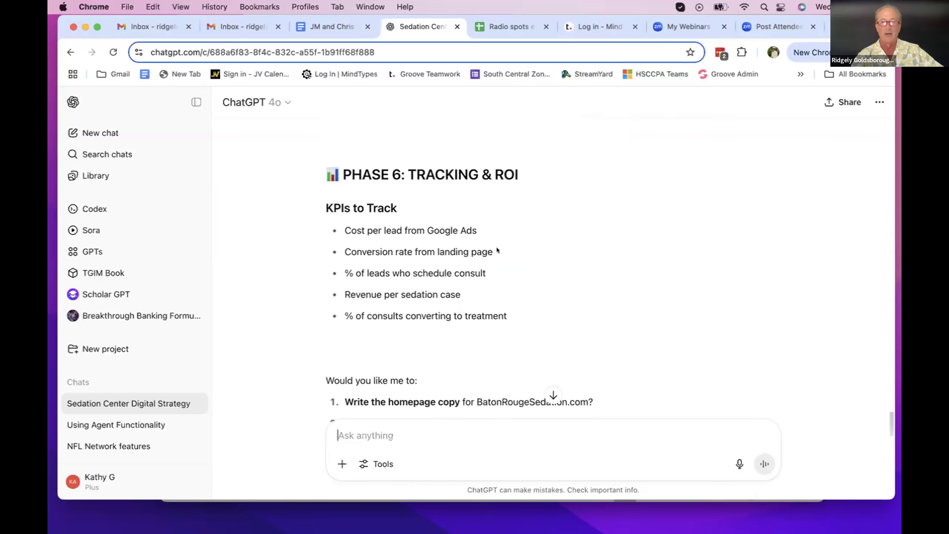
pyautogui.scroll(-3, 497, 250)
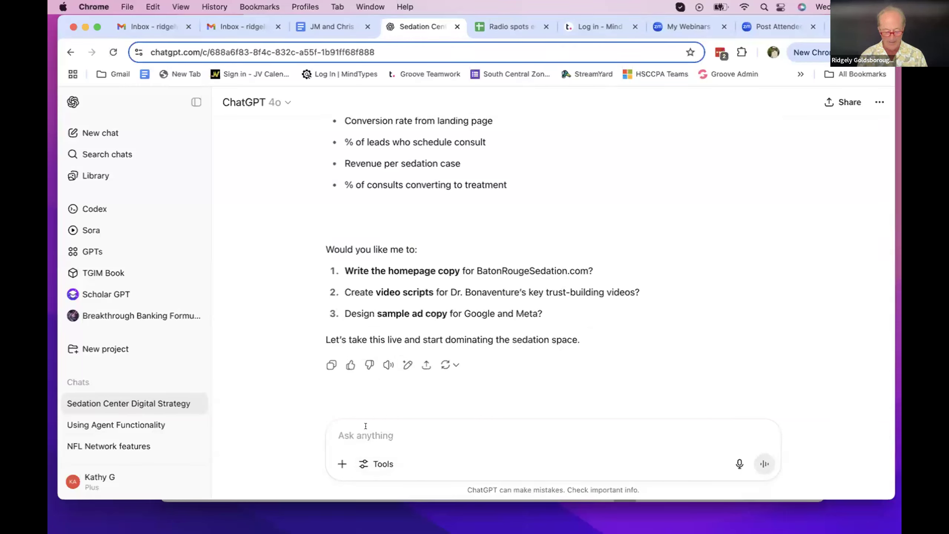
# Send the request "Write homepage copy please. Create video scripts. Design ad copy for us."
pyautogui.write('Write ho')
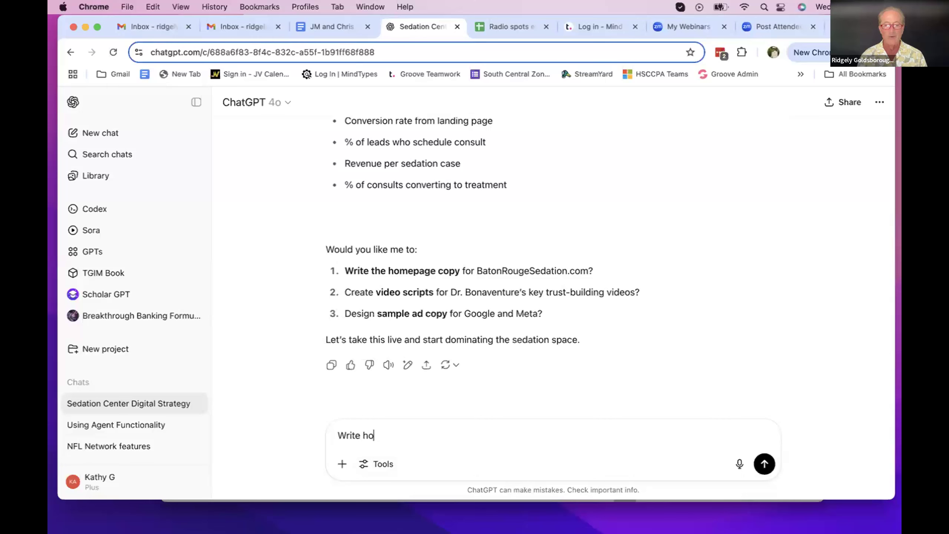
pyautogui.write('me page copy p')
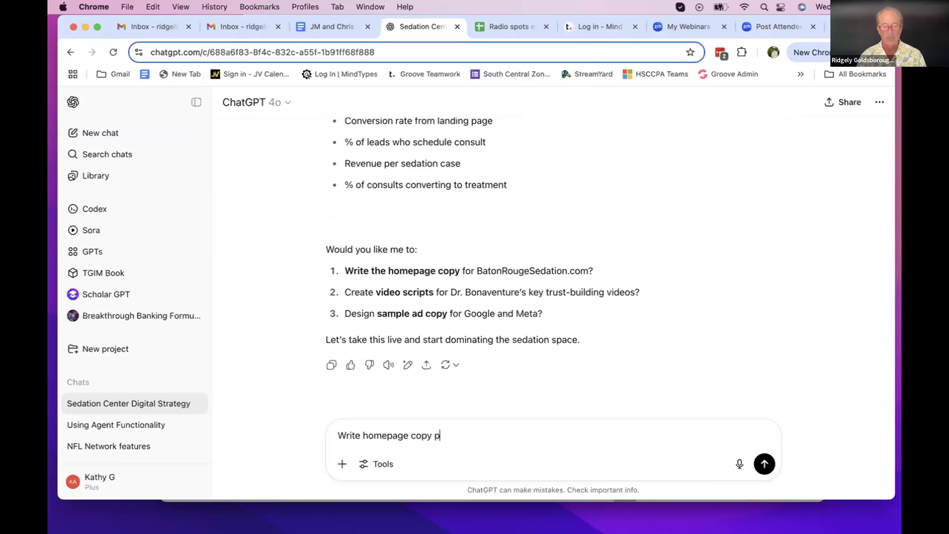
pyautogui.write('lease. Cr')
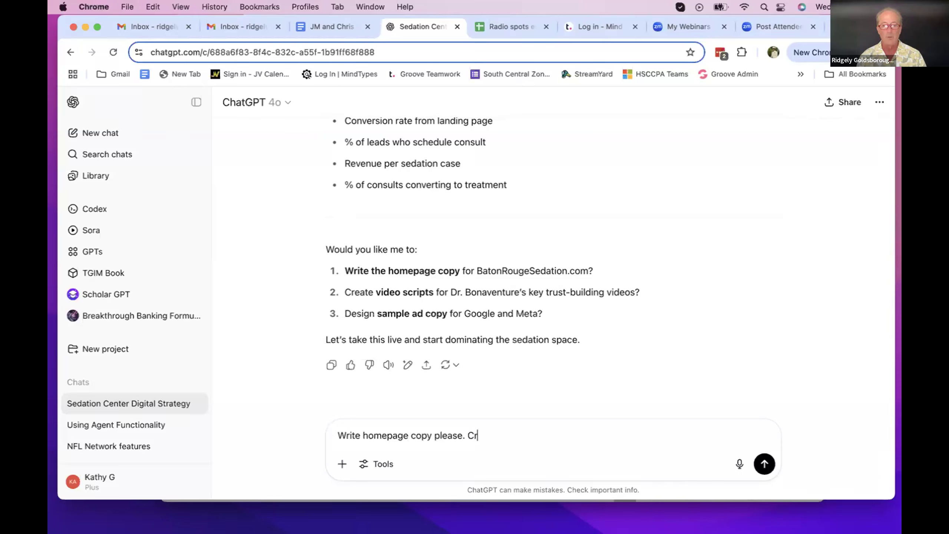
pyautogui.write('eate video scripts. Design ad copy for us.')
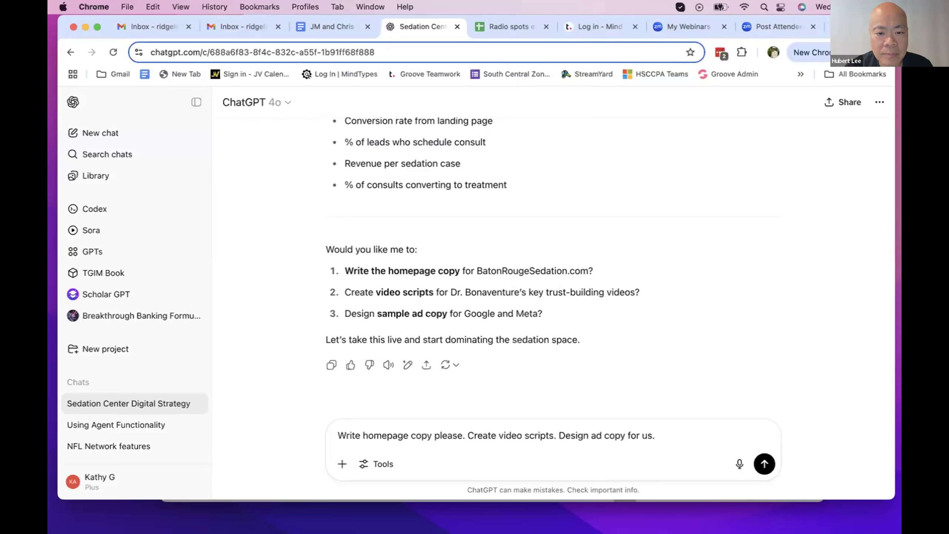
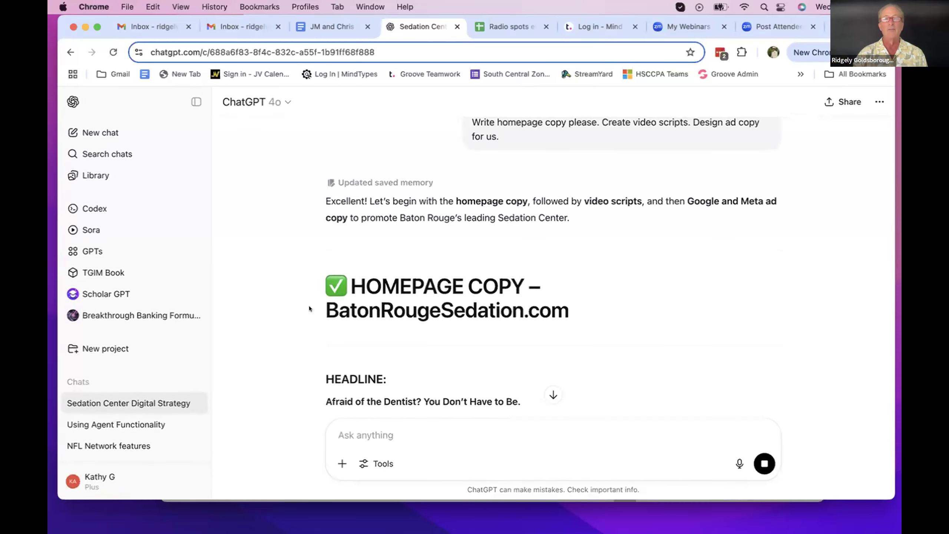
# Read the generated homepage copy from the headline and subhead through the "Why People Choose Sedation" section
pyautogui.scroll(-2, 391, 299)
pyautogui.scroll(-1, 391, 299)
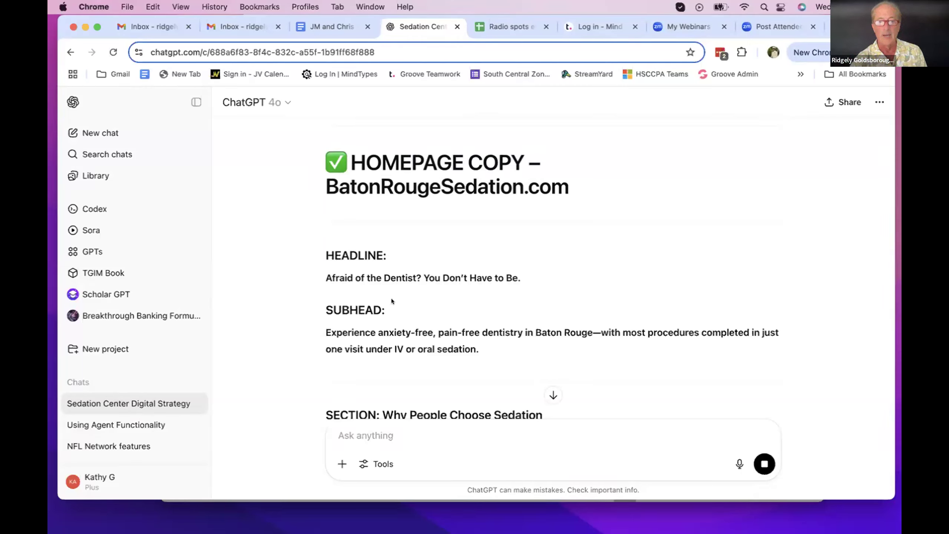
pyautogui.scroll(-3, 391, 301)
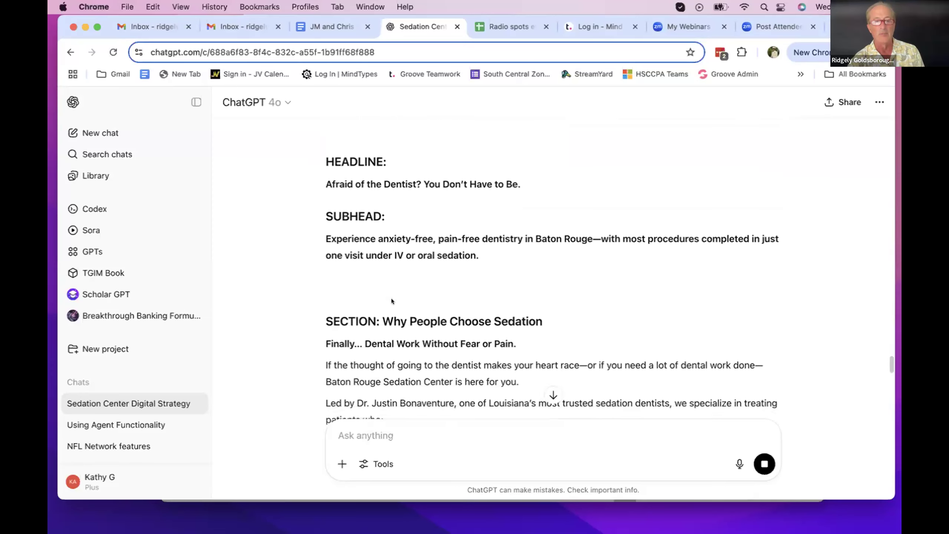
pyautogui.scroll(-1, 392, 301)
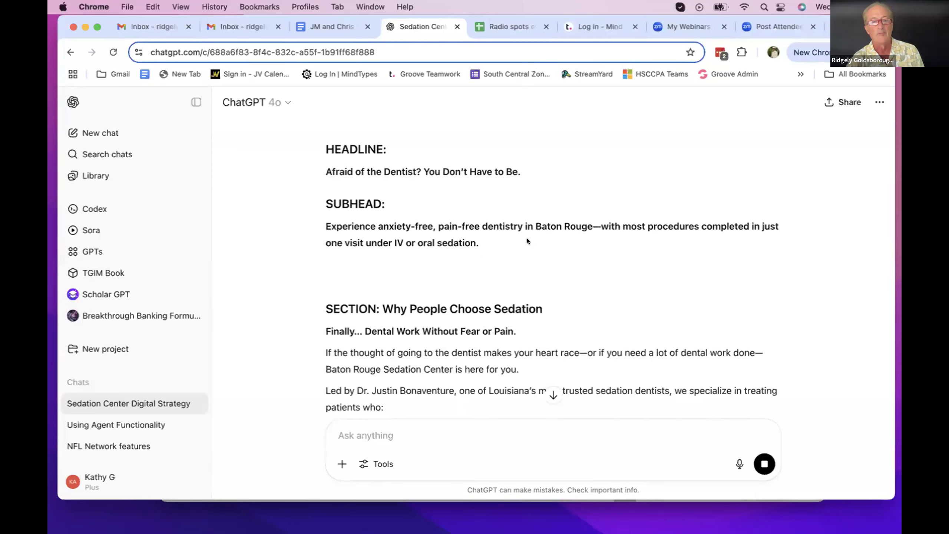
pyautogui.scroll(-2, 526, 241)
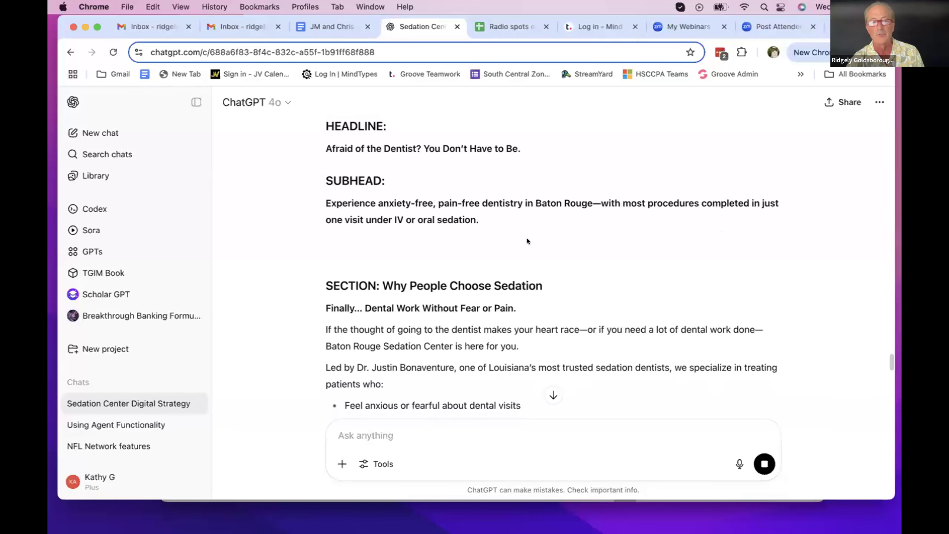
pyautogui.scroll(-3, 526, 240)
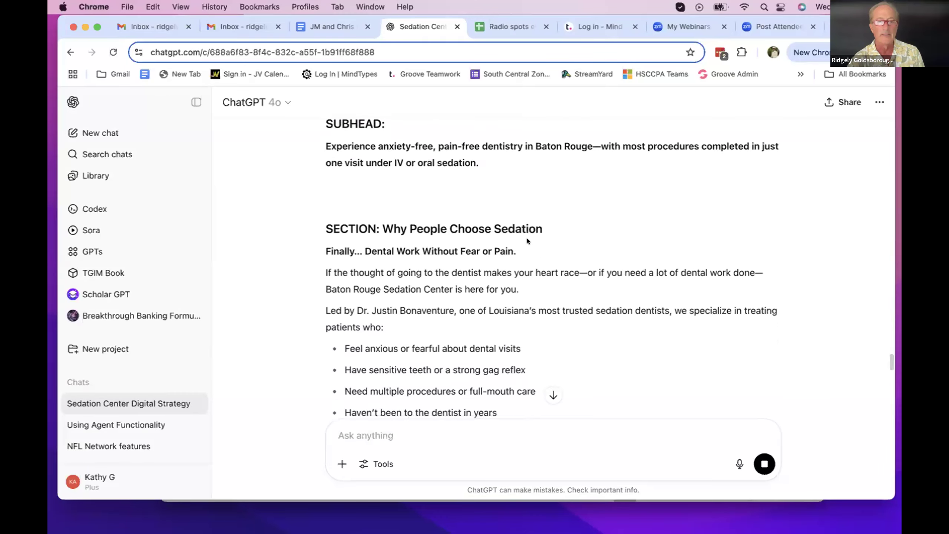
pyautogui.scroll(-5, 527, 238)
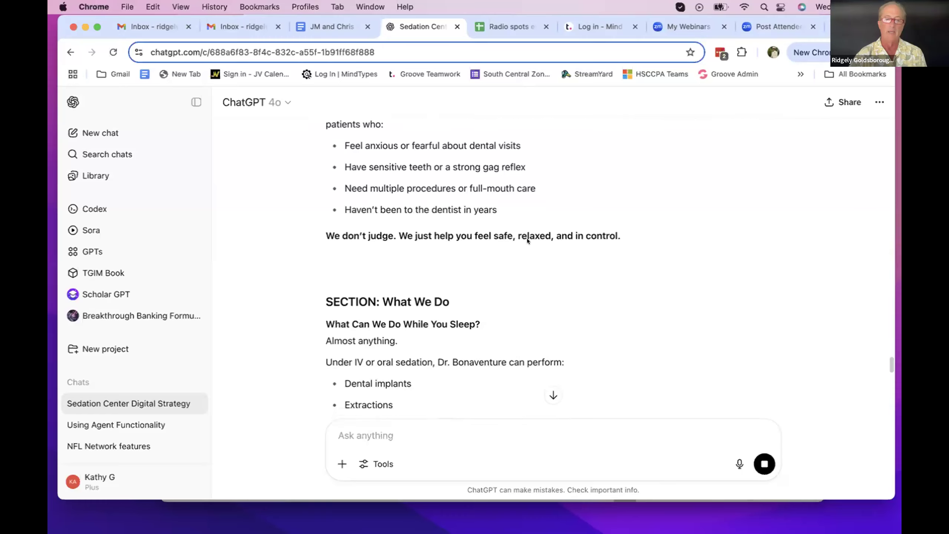
# Skim the remaining homepage sections and the homepage welcome video script, and return to the start of the homepage copy
pyautogui.scroll(3, 526, 238)
pyautogui.scroll(10, 527, 238)
pyautogui.scroll(-11, 527, 238)
pyautogui.scroll(-20, 527, 238)
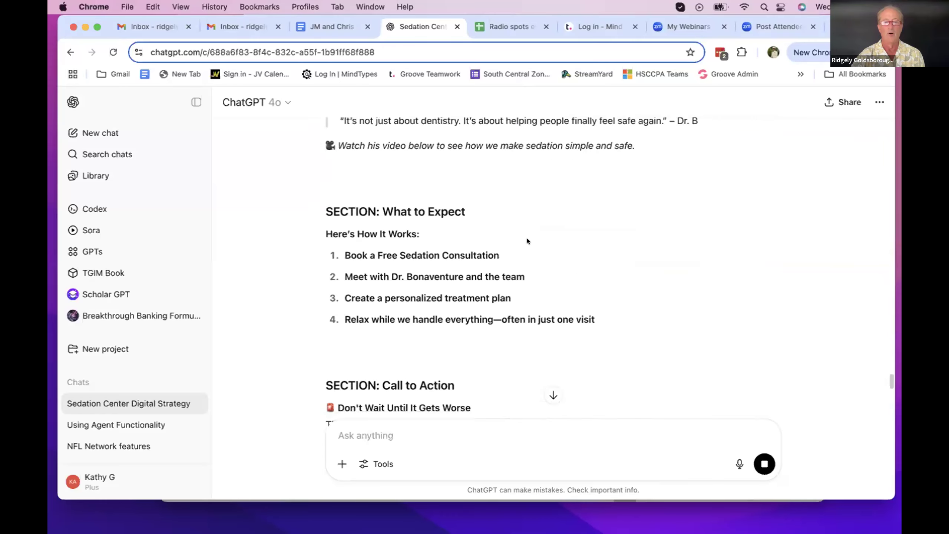
pyautogui.scroll(-7, 527, 238)
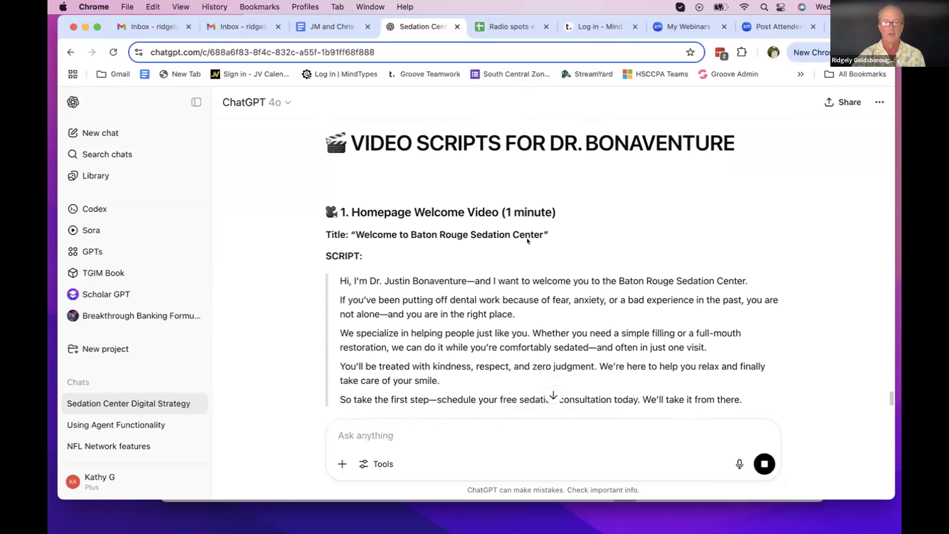
pyautogui.scroll(12, 527, 238)
pyautogui.scroll(15, 526, 238)
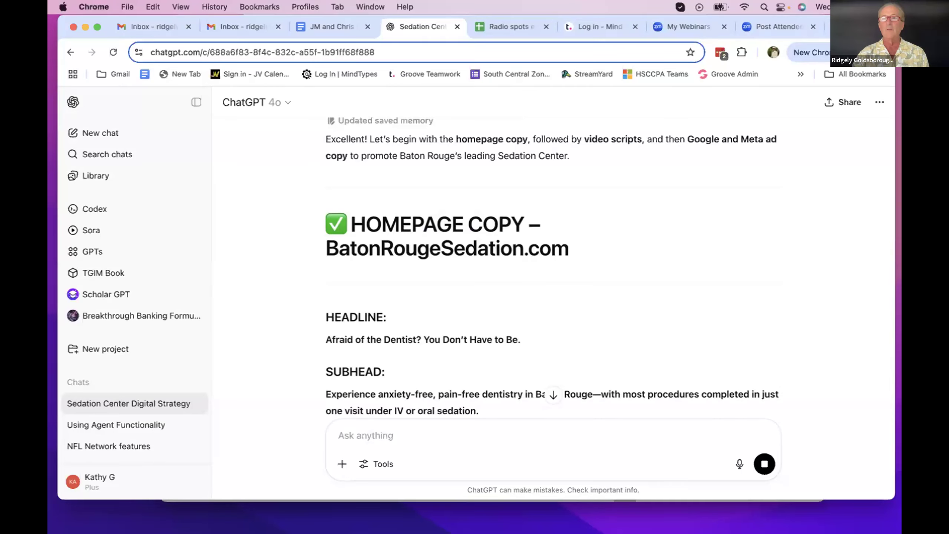
# Open the Prompt Library document in Google Docs and copy the body text of "First Limbic Prompt - FORMATS"
pyautogui.press('super+t')
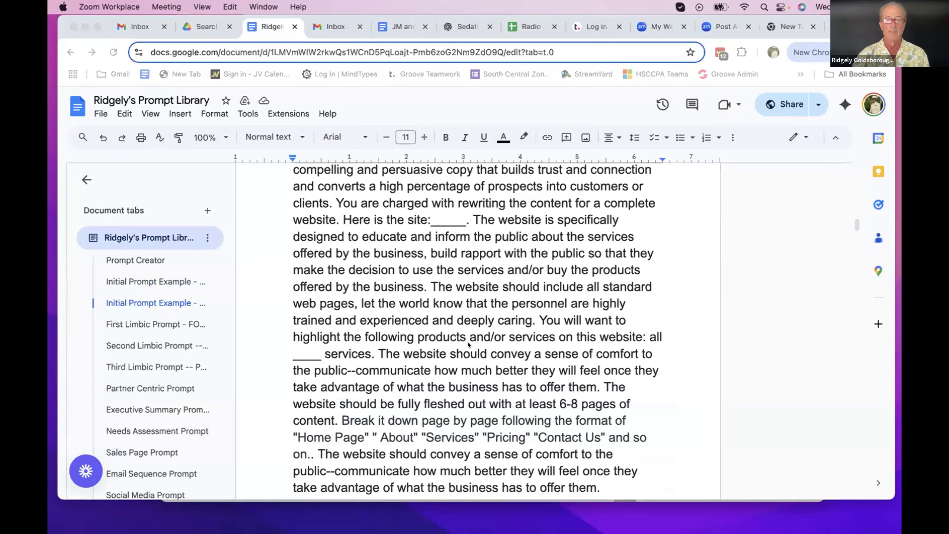
pyautogui.scroll(-10, 468, 344)
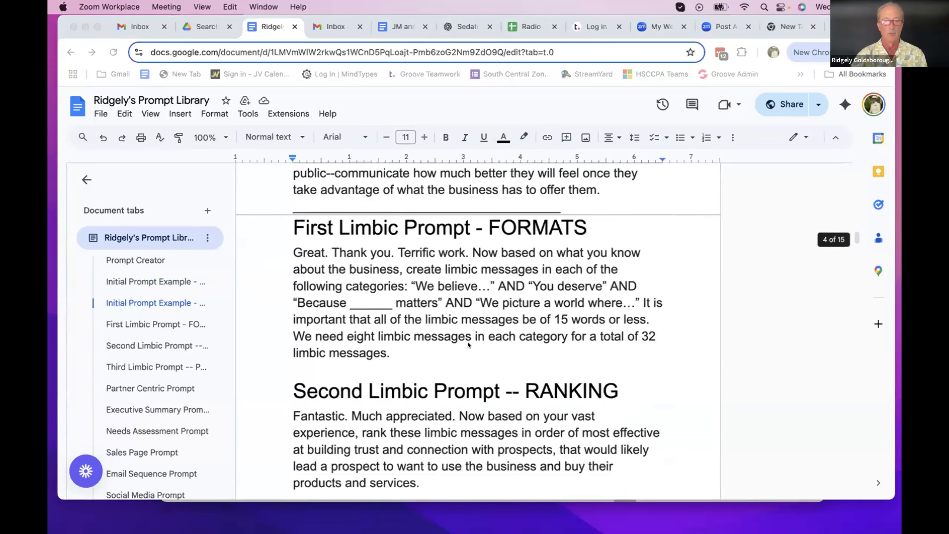
pyautogui.click(396, 349)
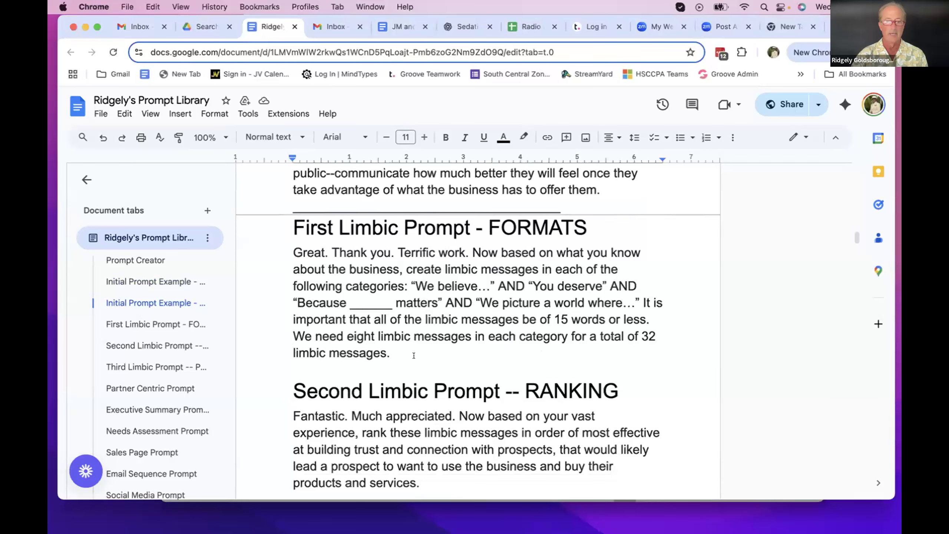
pyautogui.moveTo(395, 349); pyautogui.dragTo(286, 244)
pyautogui.press('super+c')
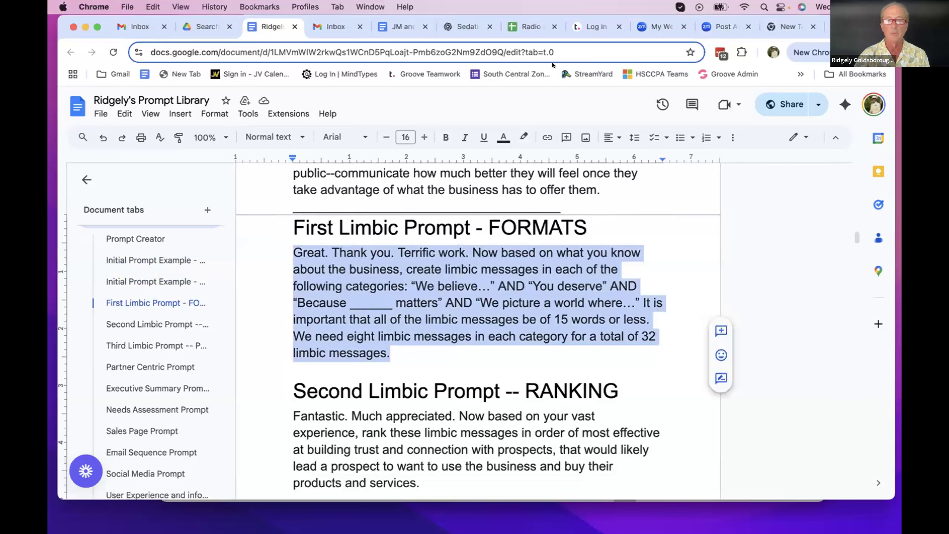
# Back in the ChatGPT sedation chat, draft "Great work...we need to infuse limbic messages throughout in the form of" and paste the copied prompt after it
pyautogui.click(467, 27)
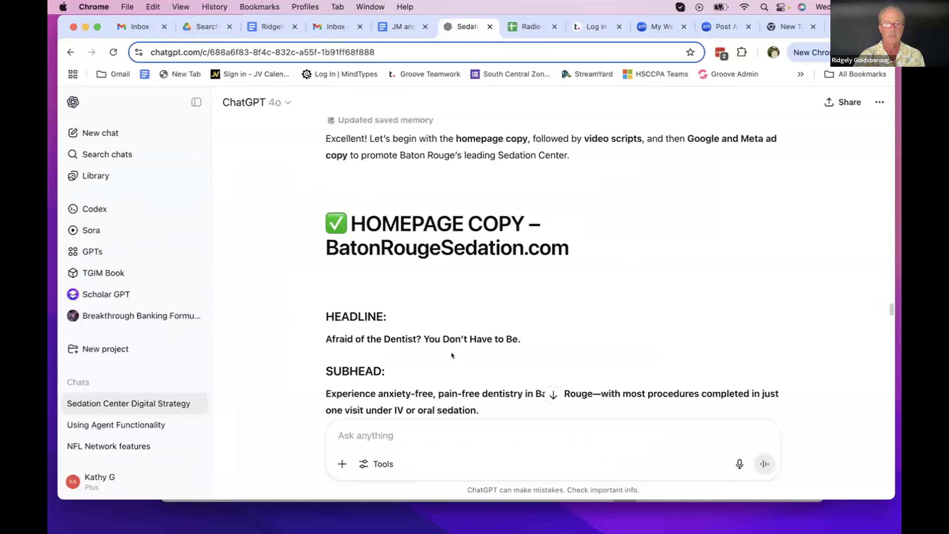
pyautogui.scroll(-1, 451, 355)
pyautogui.click(391, 436)
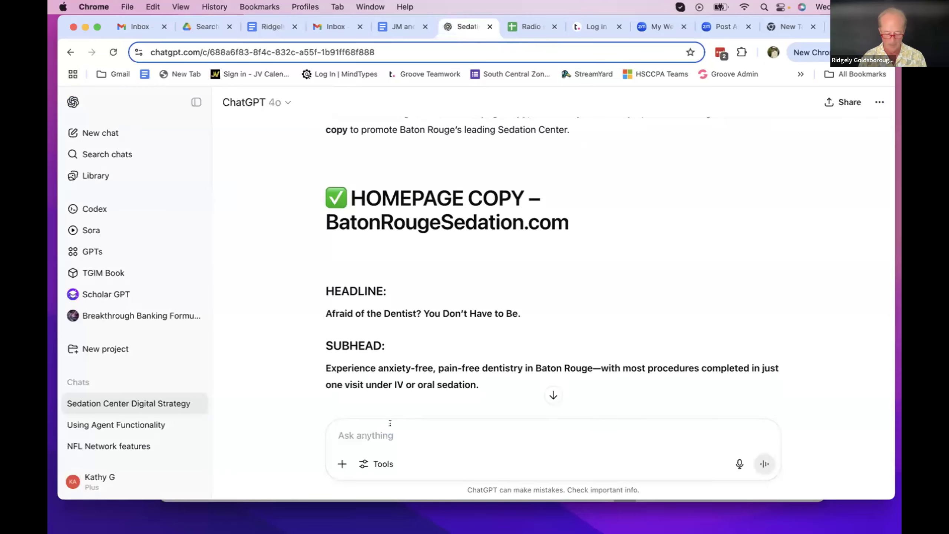
pyautogui.write('Gre')
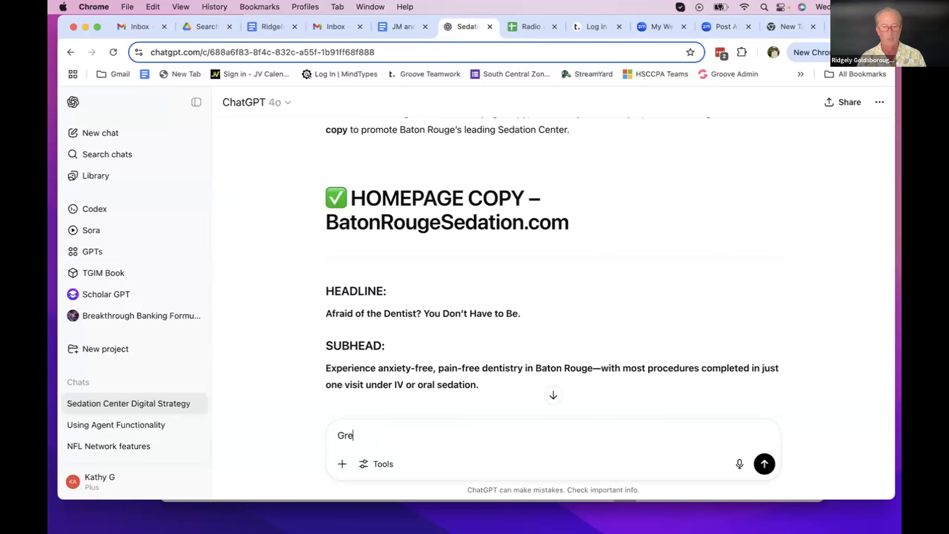
pyautogui.write('at work...we need to infuse limbic messages throughout')
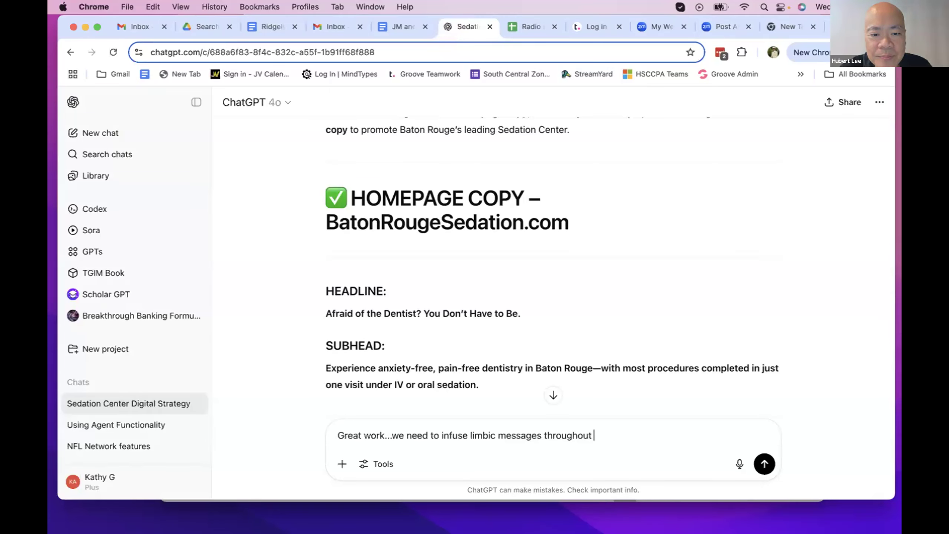
pyautogui.write('in the fo')
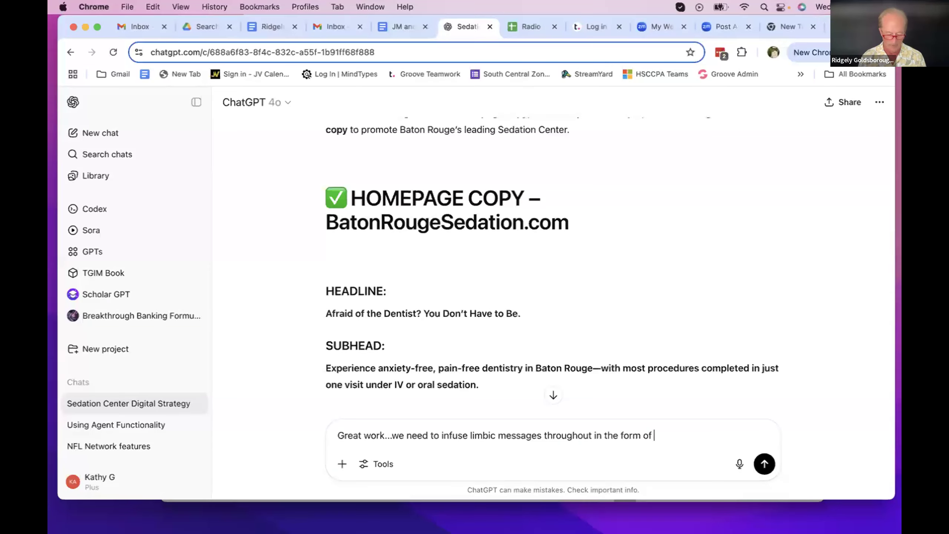
pyautogui.write('rm of')
pyautogui.press('super+v')
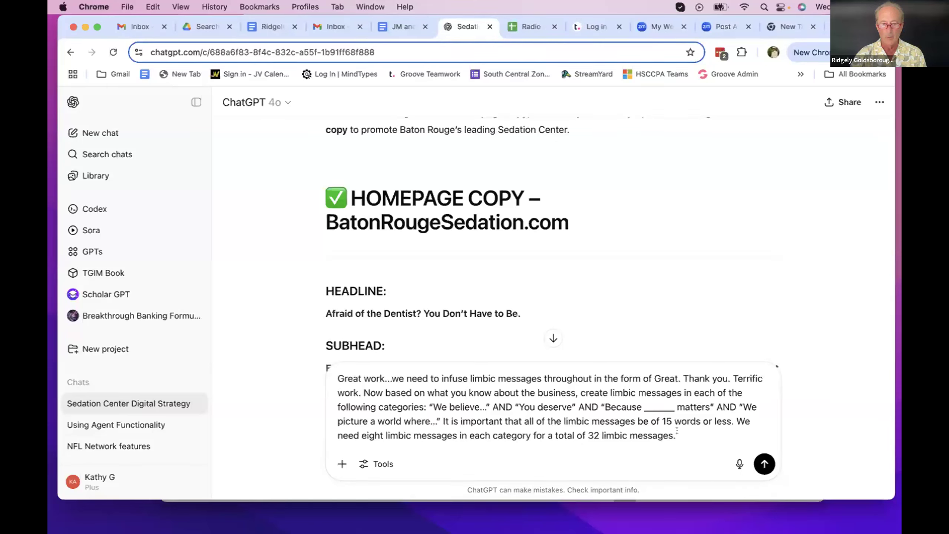
# Replace the draft's final sentence about eight messages per category with "Put them into the text." and send the prompt
pyautogui.moveTo(677, 435); pyautogui.dragTo(725, 421)
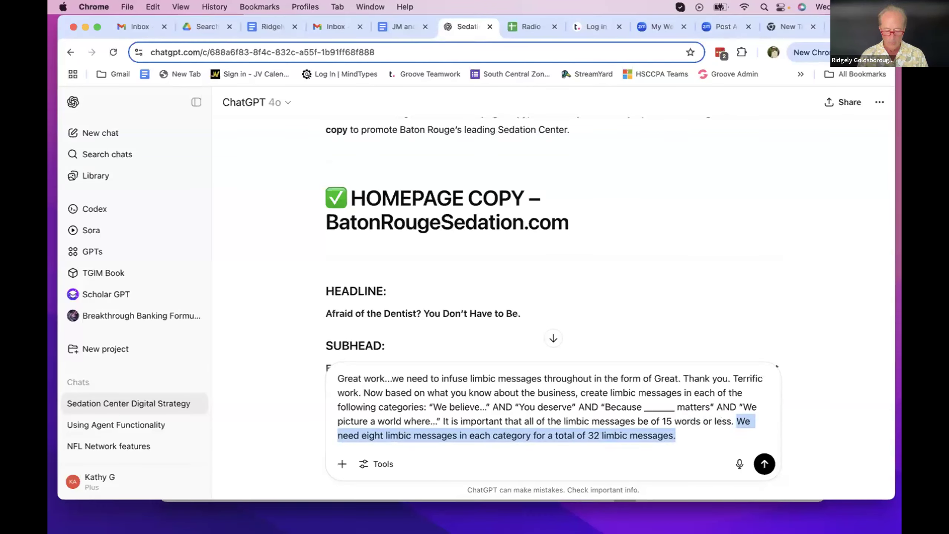
pyautogui.write('Put them')
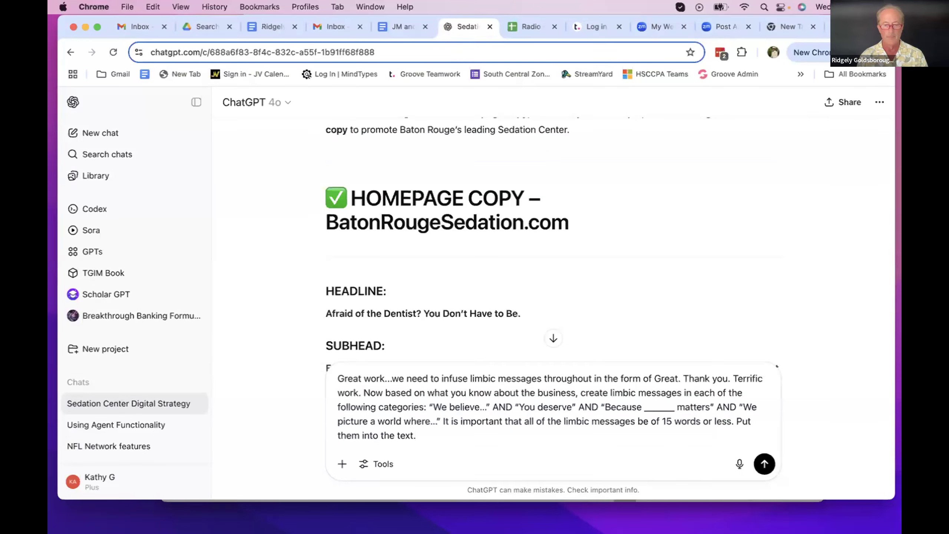
pyautogui.press('Return')
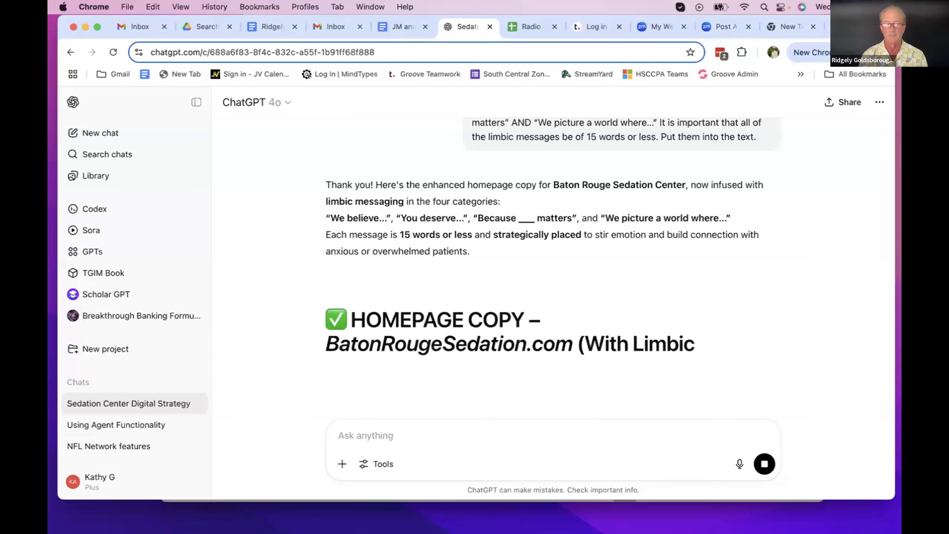
# Skim the limbic-infused homepage copy from the headline through "Why People Choose Sedation" and return to the headline
pyautogui.scroll(-4, 632, 290)
pyautogui.scroll(-4, 632, 290)
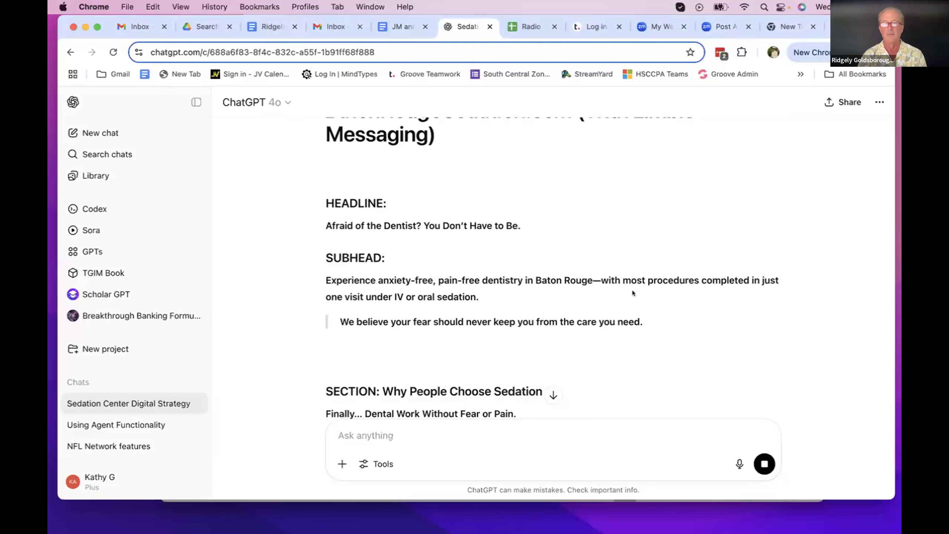
pyautogui.scroll(-6, 632, 290)
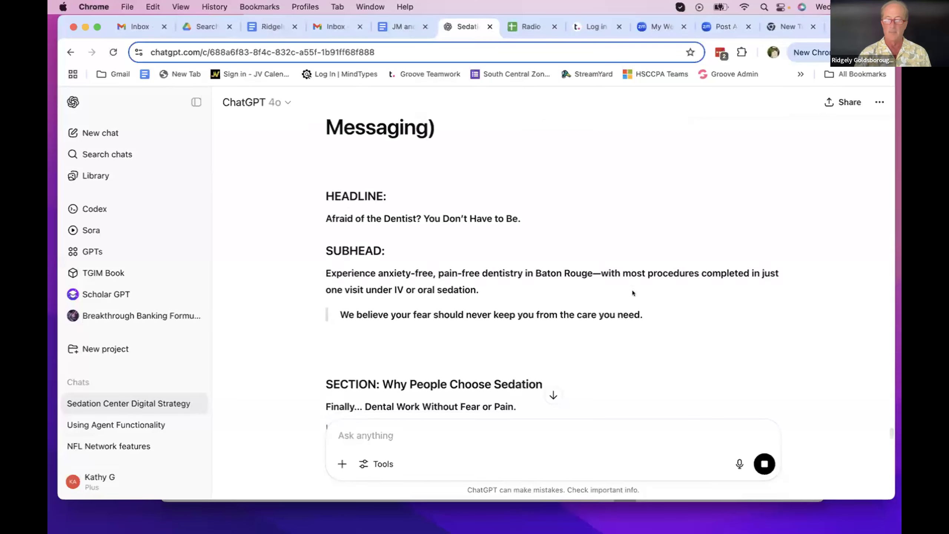
pyautogui.scroll(-4, 632, 290)
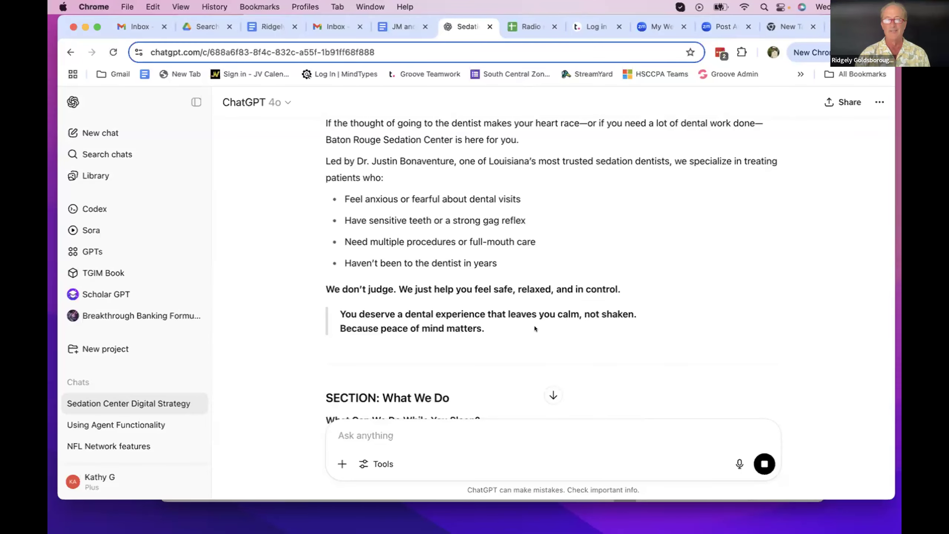
pyautogui.scroll(7, 535, 328)
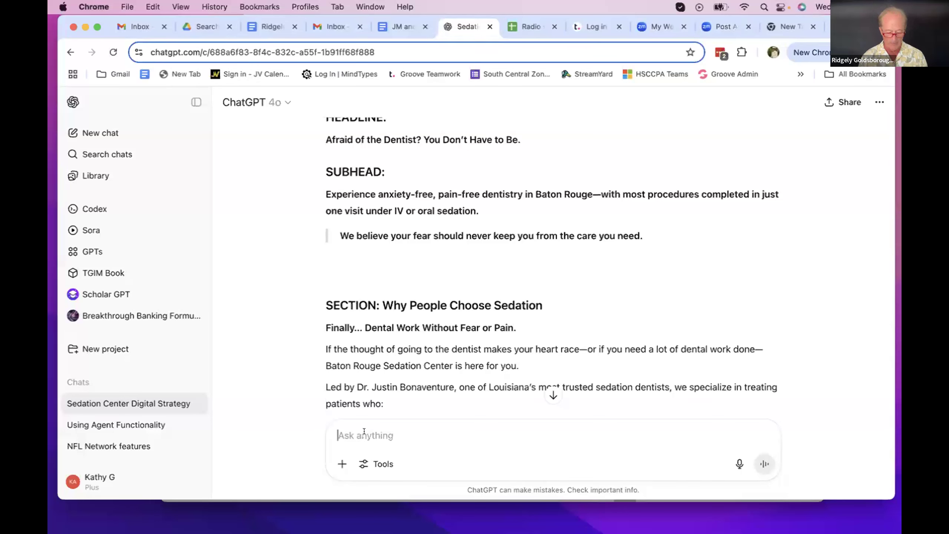
# Paste the "Terrific. Really good work" prompt on client-focused "you" language into the message draft and remove "on the site" after "copy"
pyautogui.press('super+v')
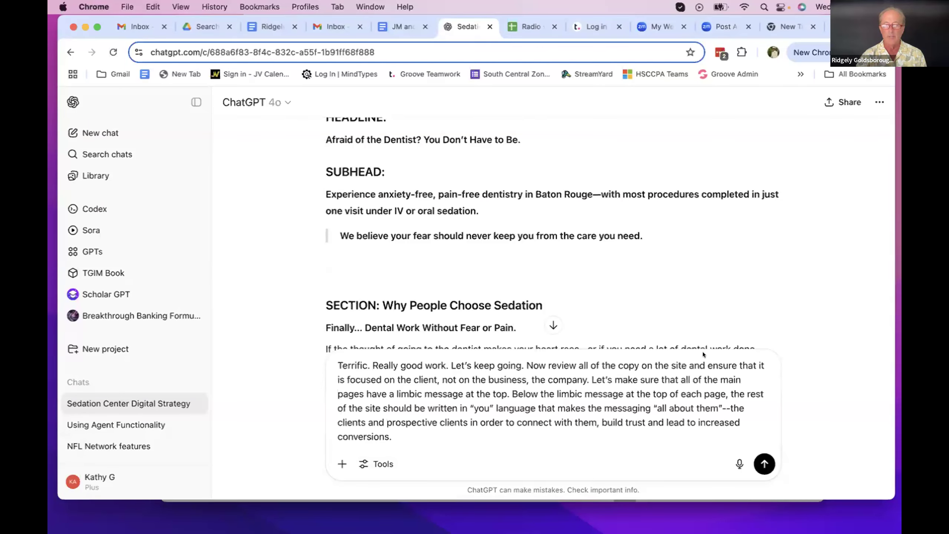
pyautogui.click(687, 365)
pyautogui.press('BackSpace')
pyautogui.press('BackSpace')
pyautogui.press('BackSpace')
pyautogui.press('BackSpace')
pyautogui.press('BackSpace')
pyautogui.press('BackSpace')
pyautogui.press('BackSpace')
pyautogui.press('BackSpace')
pyautogui.press('BackSpace')
pyautogui.press('BackSpace')
pyautogui.press('BackSpace')
pyautogui.press('BackSpace')
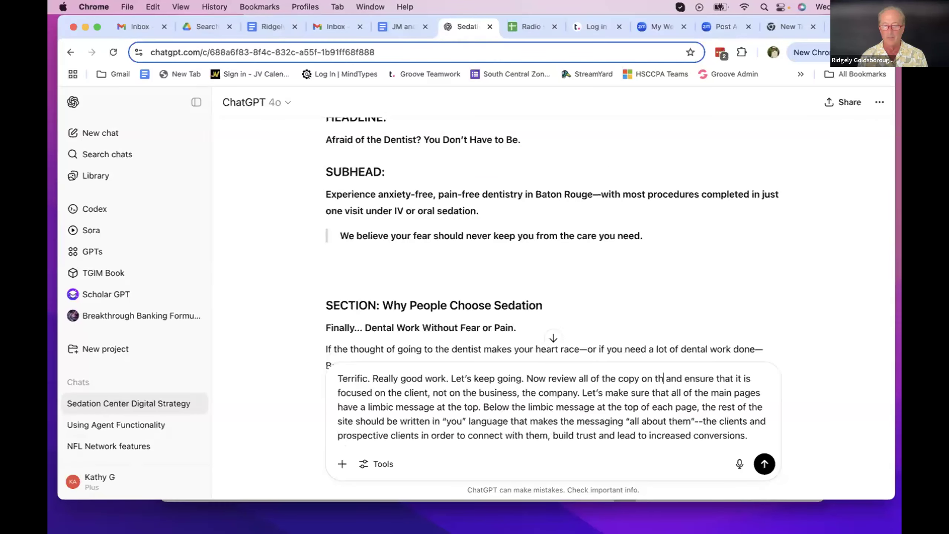
pyautogui.press('BackSpace')
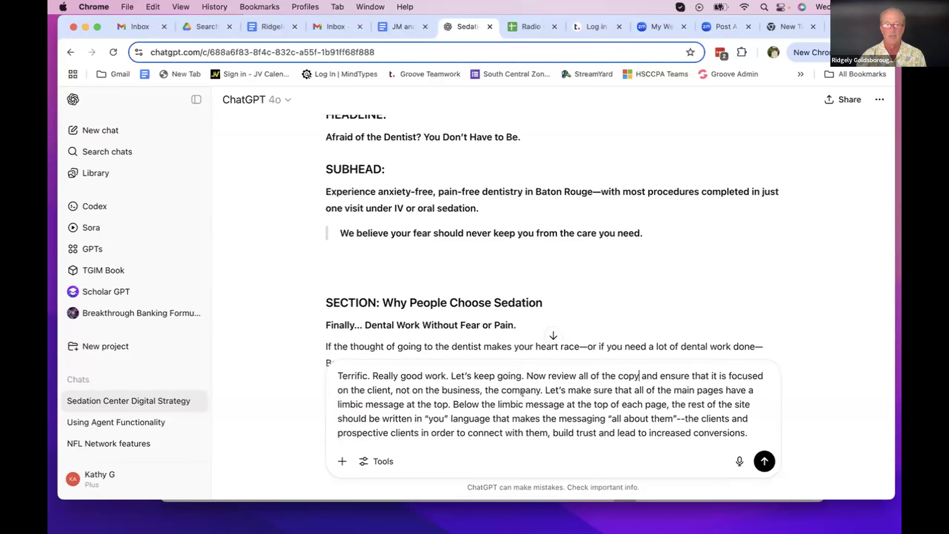
# Change "client" to "patient" in the draft's sentence about the copy's focus and send the prompt
pyautogui.click(376, 392)
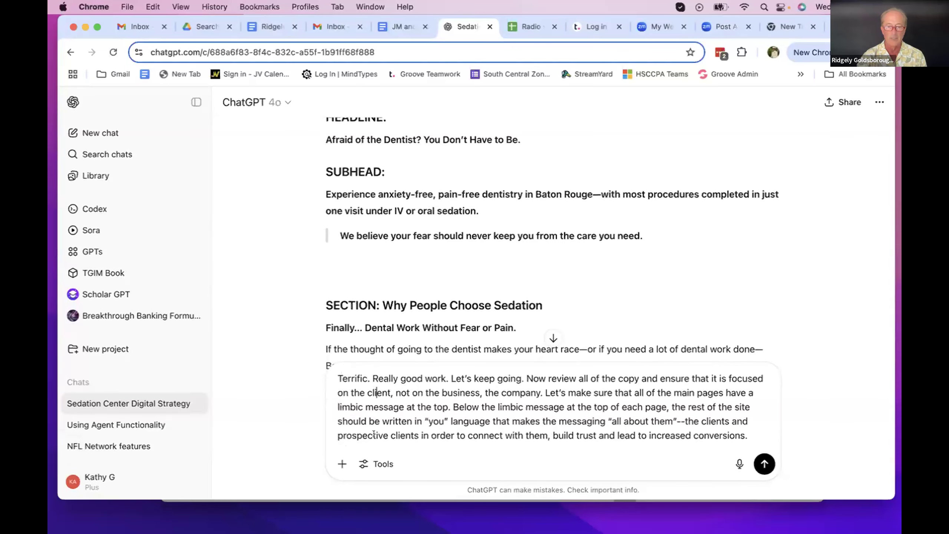
pyautogui.press('BackSpace')
pyautogui.press('BackSpace')
pyautogui.press('BackSpace')
pyautogui.write('pat')
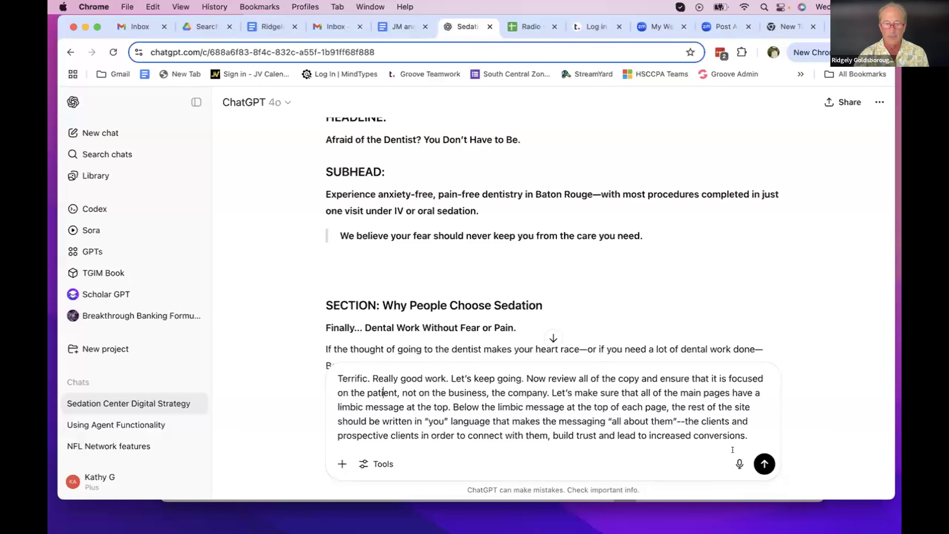
pyautogui.click(764, 464)
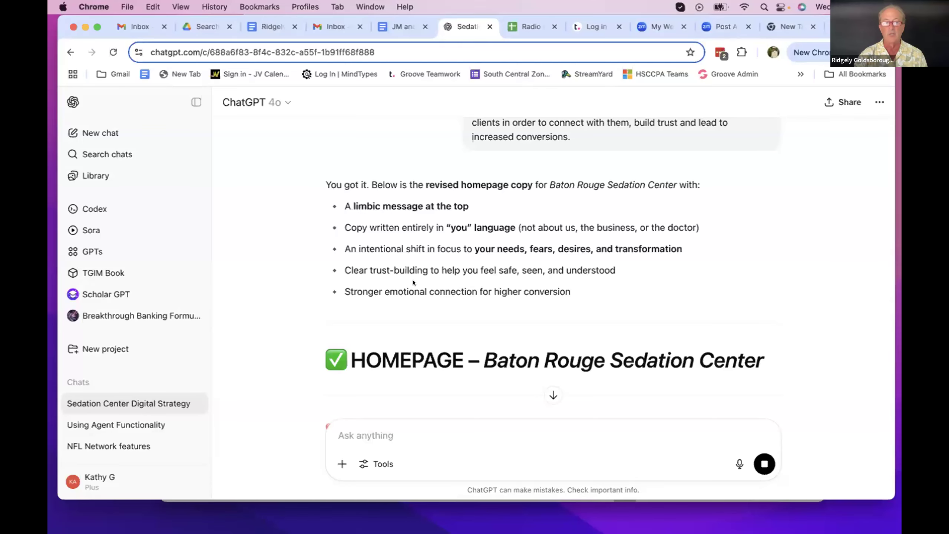
# Read the revised homepage's opening limbic message, headline, subhead and "You're Not Alone" section, continuing to "Imagine Waking Up"
pyautogui.scroll(-5, 532, 339)
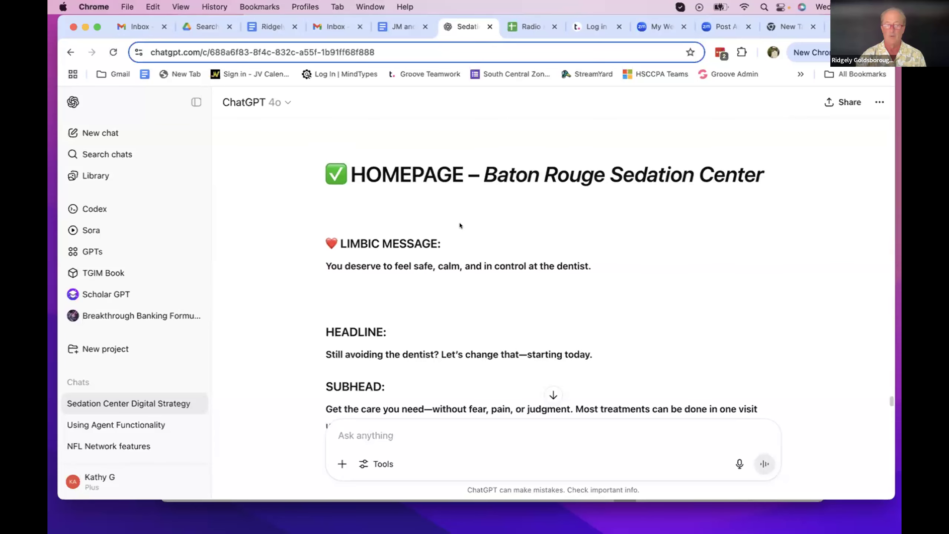
pyautogui.scroll(1, 338, 281)
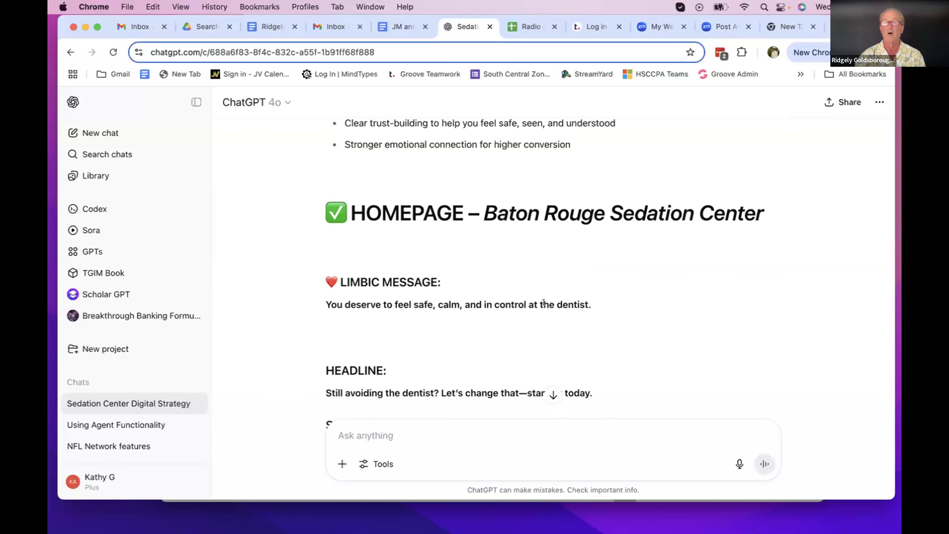
pyautogui.scroll(-3, 594, 299)
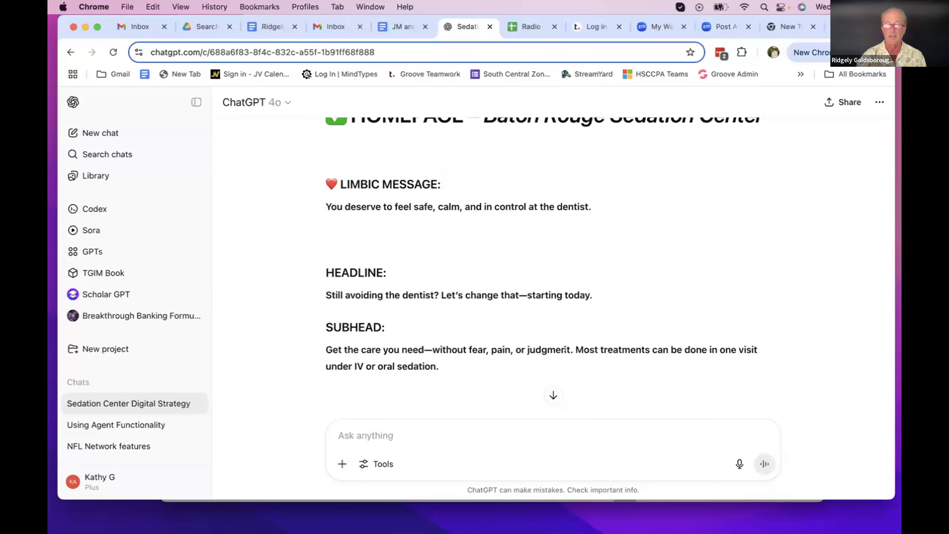
pyautogui.scroll(-5, 565, 349)
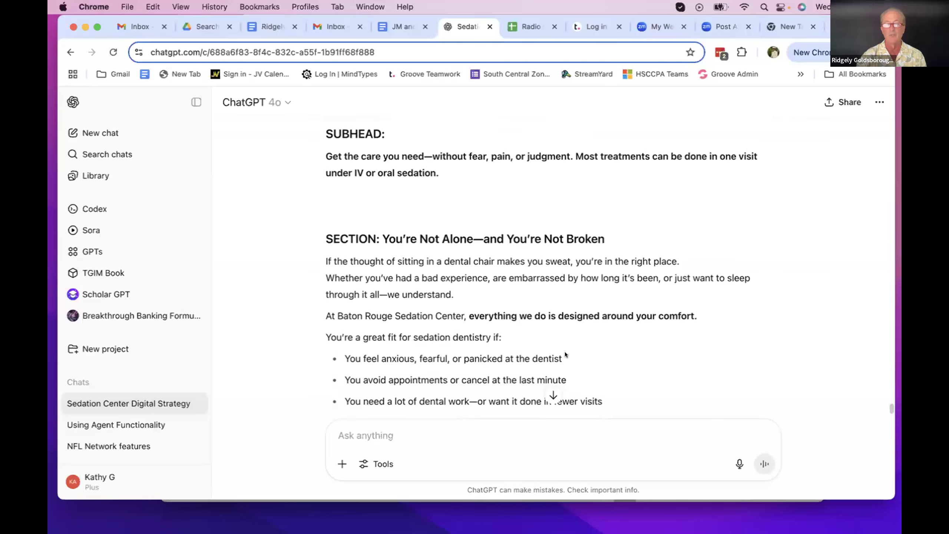
pyautogui.scroll(-1, 565, 352)
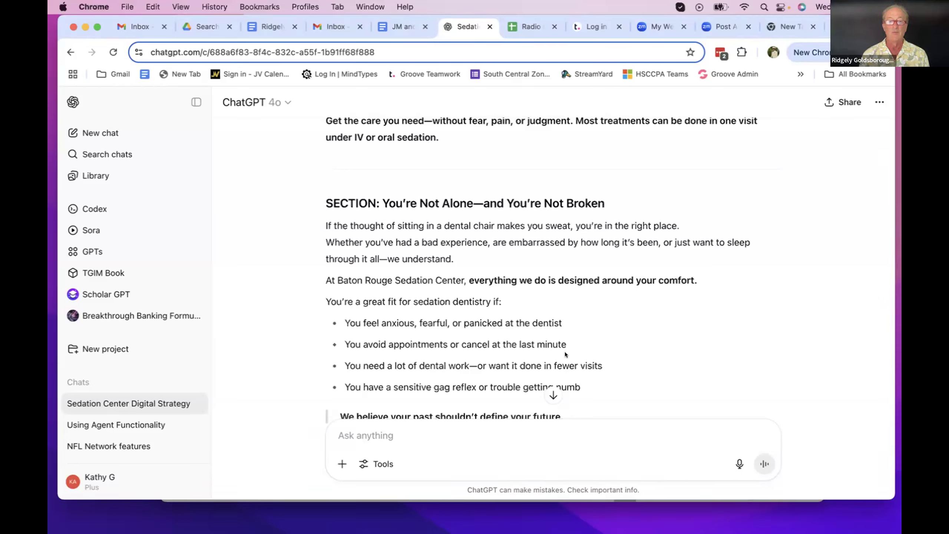
pyautogui.scroll(-3, 565, 352)
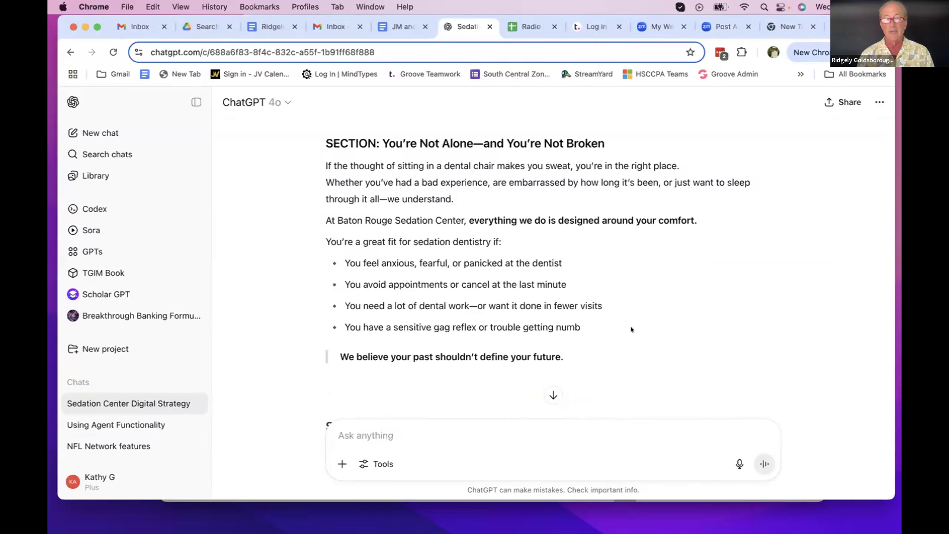
pyautogui.scroll(-3, 631, 326)
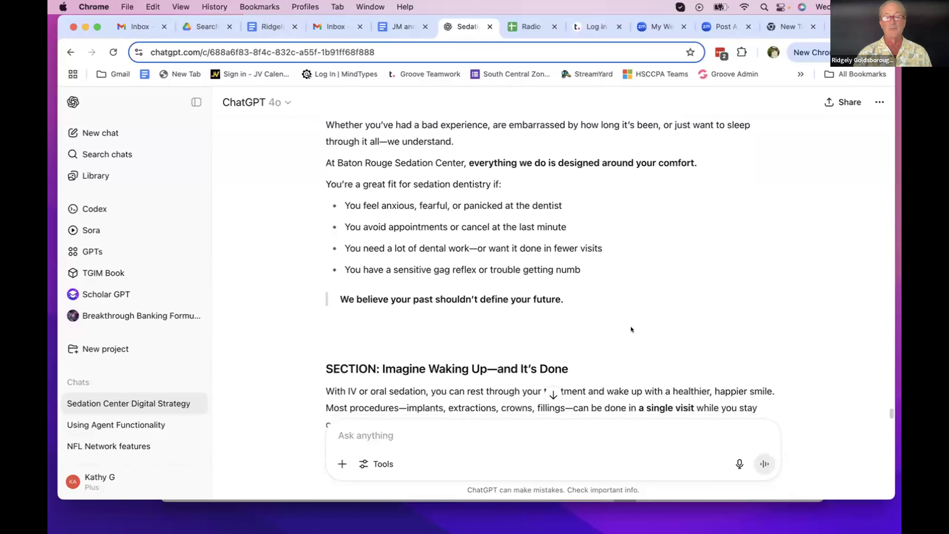
pyautogui.scroll(-5, 631, 329)
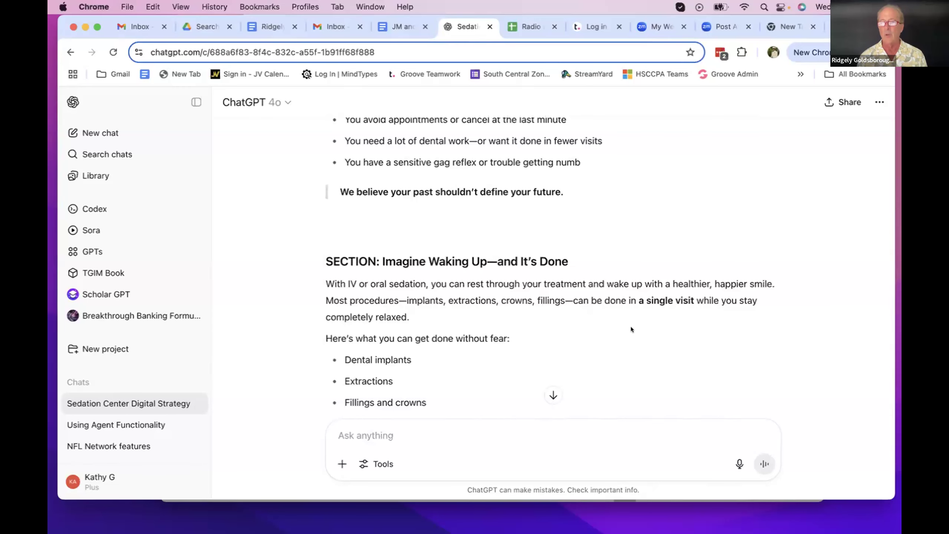
# Skim the remaining revised homepage sections, from the procedures list through "Ready to Feel Better?" to the final limbic message
pyautogui.scroll(-10, 631, 329)
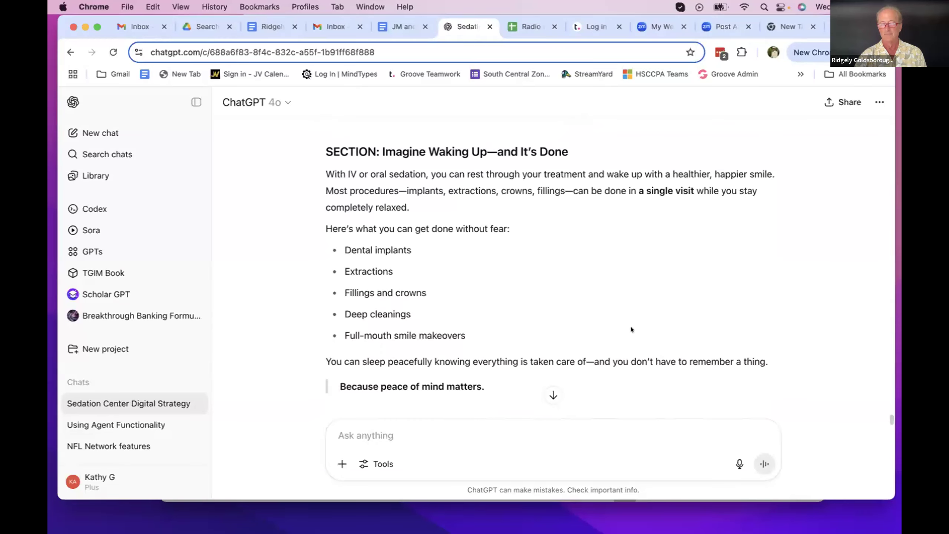
pyautogui.scroll(-8, 631, 329)
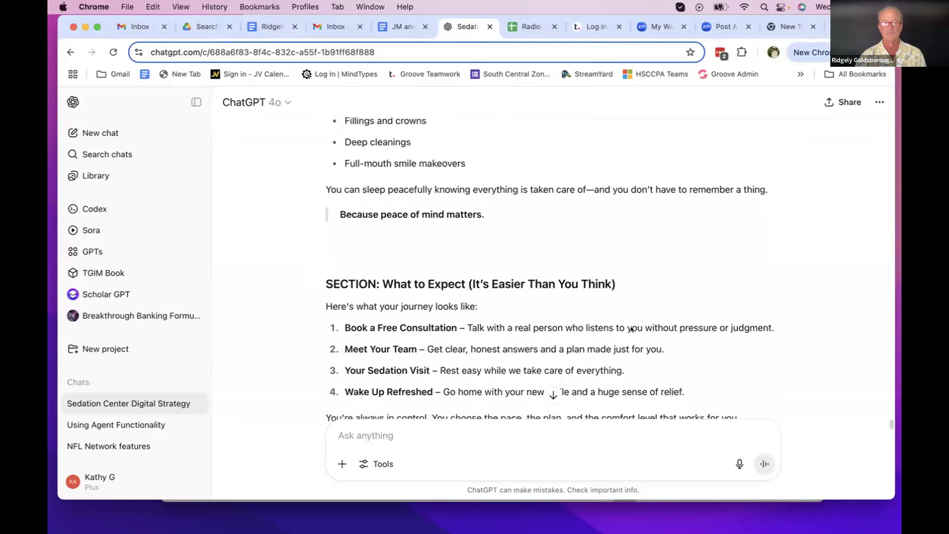
pyautogui.scroll(-10, 631, 326)
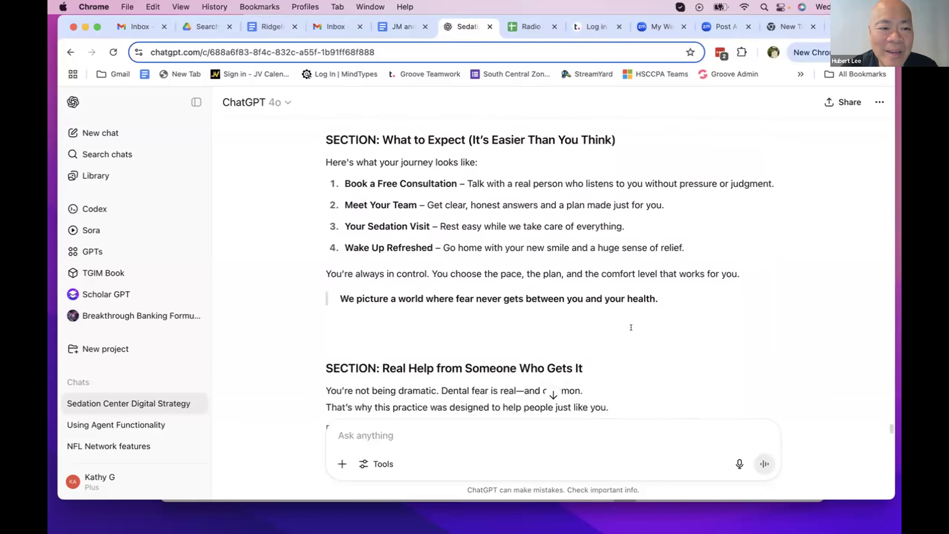
pyautogui.scroll(-11, 631, 328)
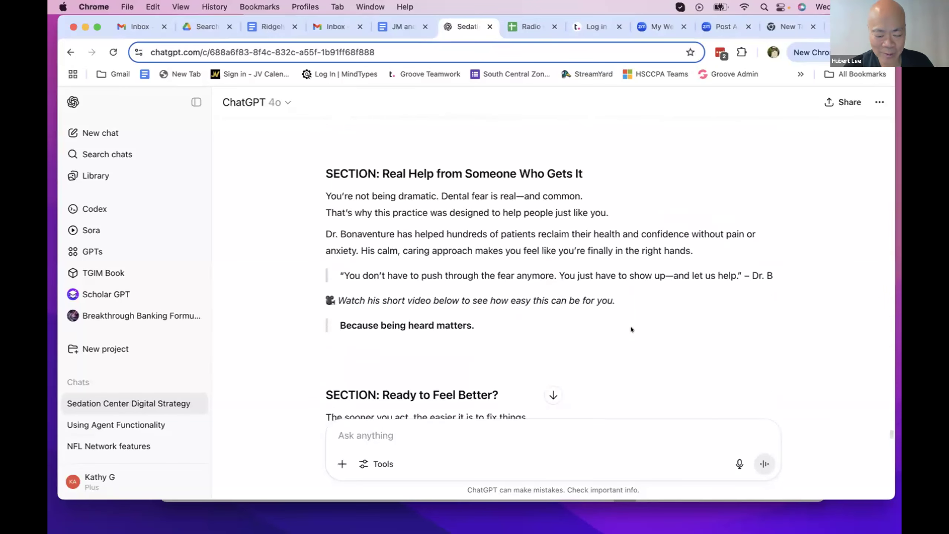
pyautogui.scroll(-2, 630, 328)
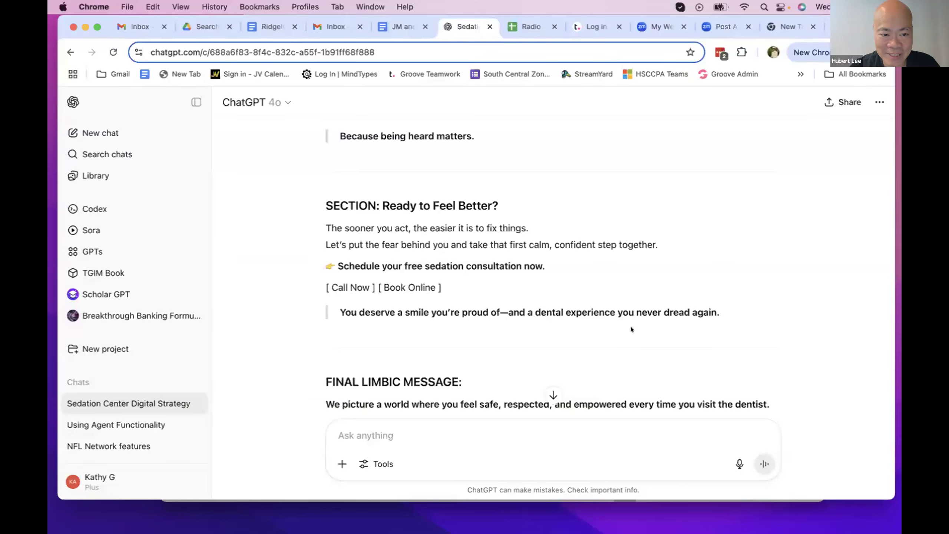
pyautogui.scroll(-5, 630, 327)
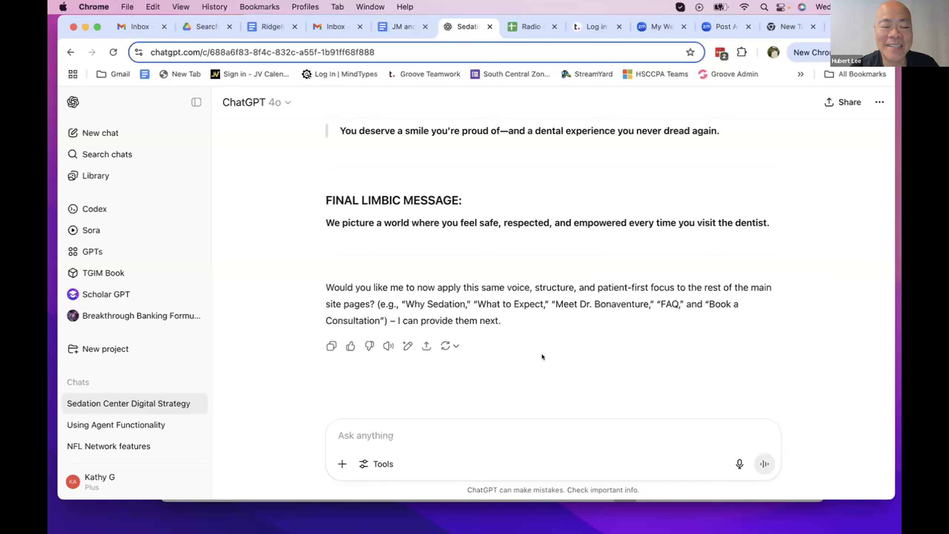
# Revisit the opening limbic message of the revised homepage and return to the follow-up question at the end of the reply
pyautogui.scroll(15, 542, 356)
pyautogui.scroll(10, 541, 354)
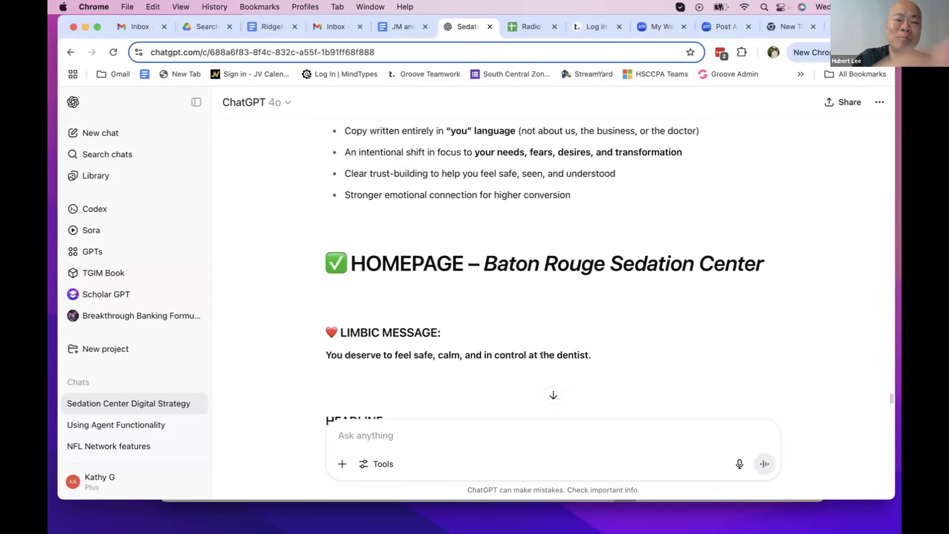
pyautogui.scroll(-2, 542, 354)
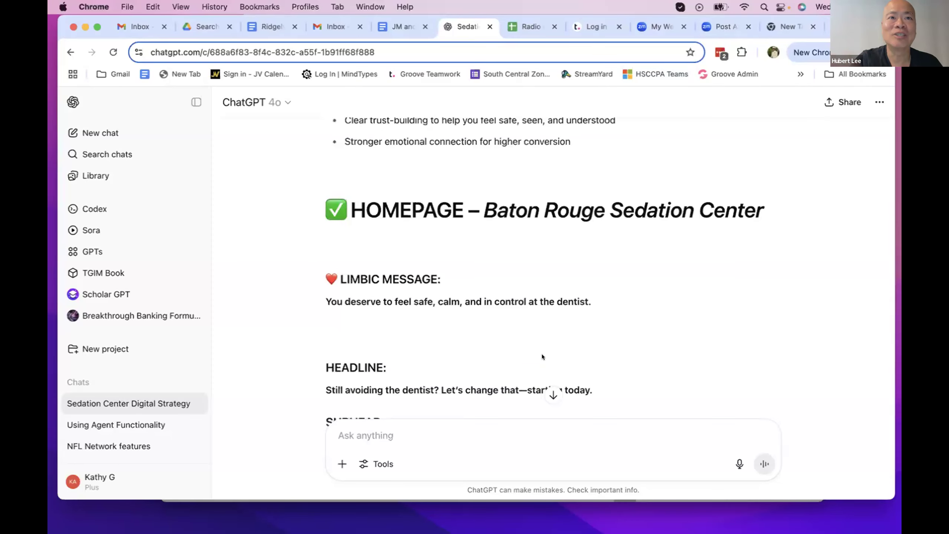
pyautogui.scroll(-10, 541, 356)
pyautogui.scroll(-10, 542, 356)
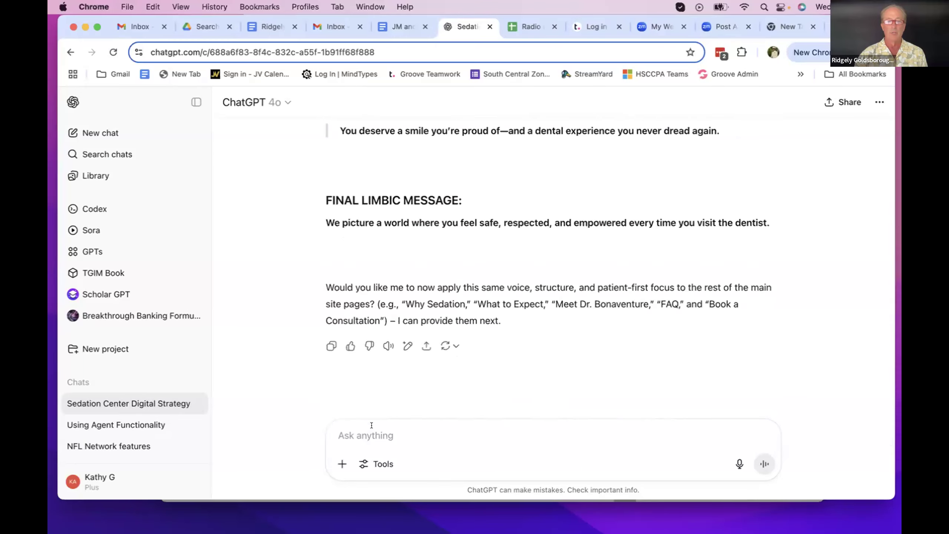
# Send the follow-up prompt "Proceed with the rest of the pages"
pyautogui.click(357, 435)
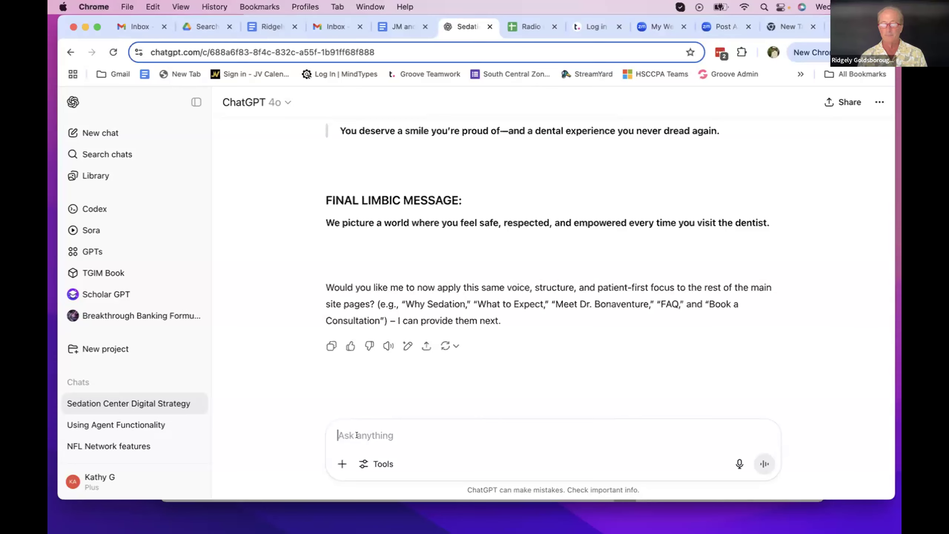
pyautogui.write('Proceed with the rest of the pages')
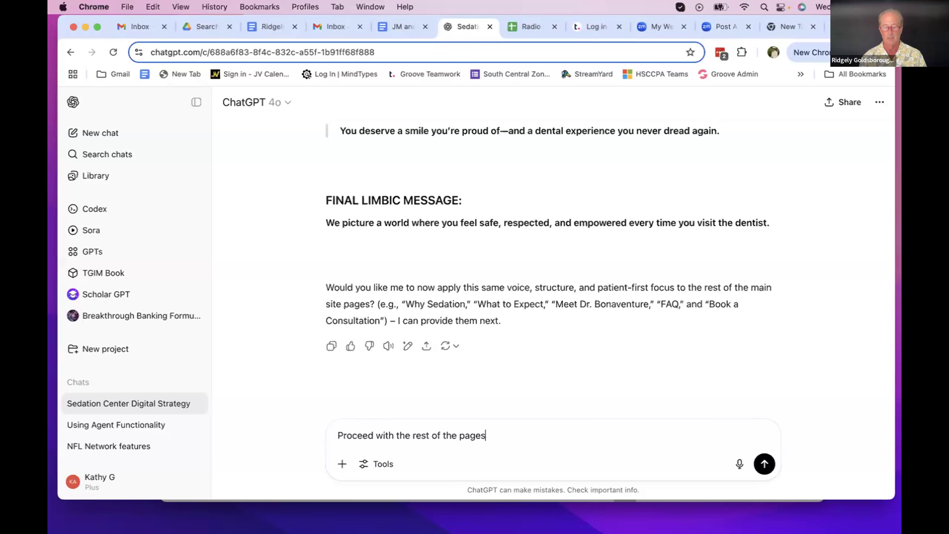
pyautogui.press('Return')
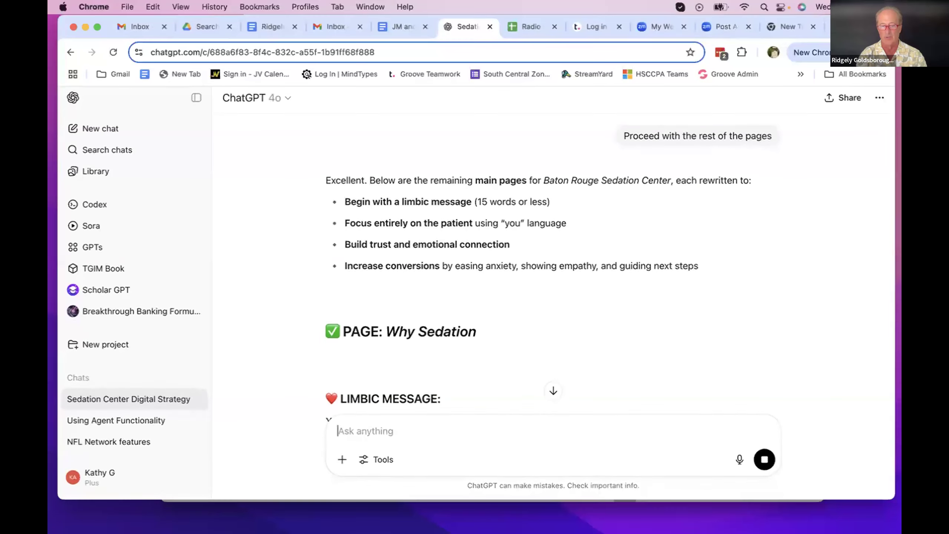
# Read the "Why Sedation" page copy and skim the other rewritten pages through to the closing offer, ready to write a follow-up
pyautogui.scroll(-6, 490, 357)
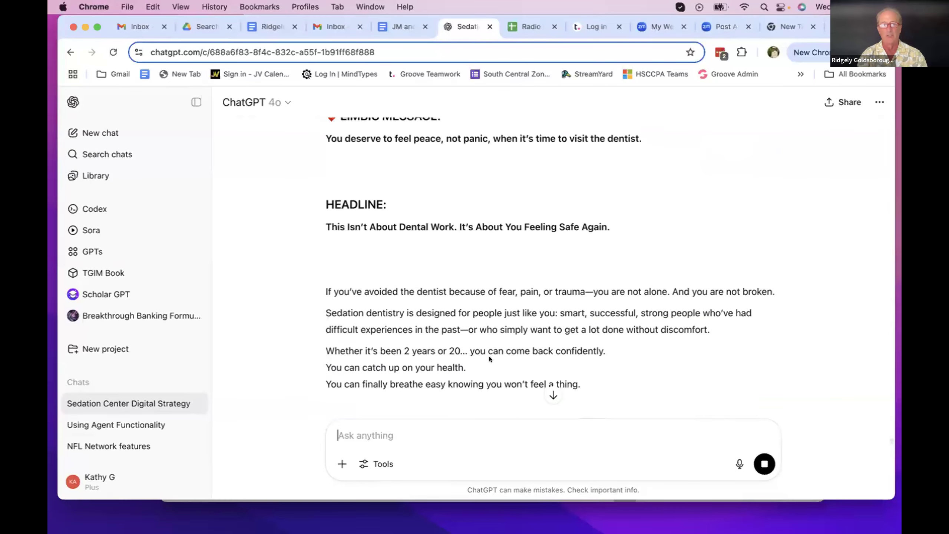
pyautogui.scroll(1, 490, 356)
pyautogui.scroll(-1, 489, 357)
pyautogui.scroll(2, 490, 357)
pyautogui.scroll(-6, 490, 357)
pyautogui.scroll(-6, 490, 357)
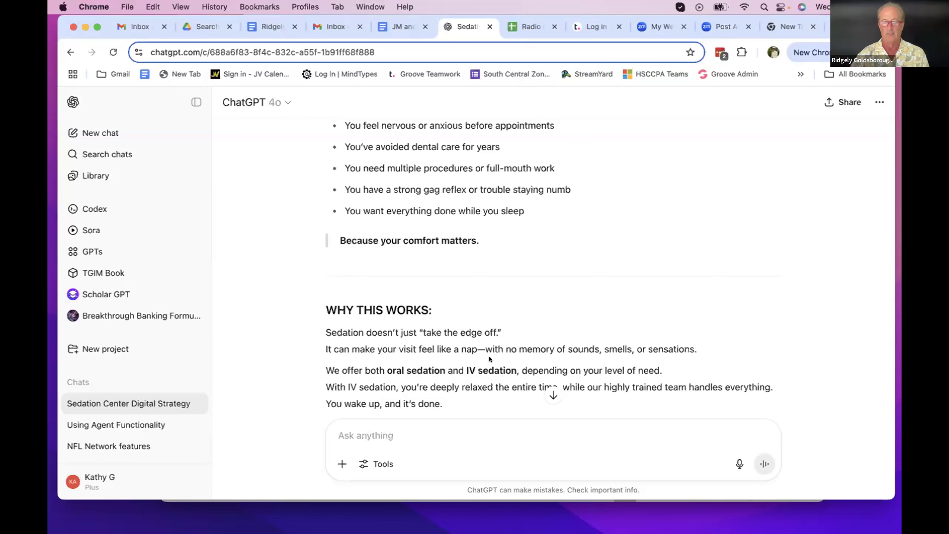
pyautogui.scroll(-10, 490, 355)
pyautogui.scroll(-20, 489, 359)
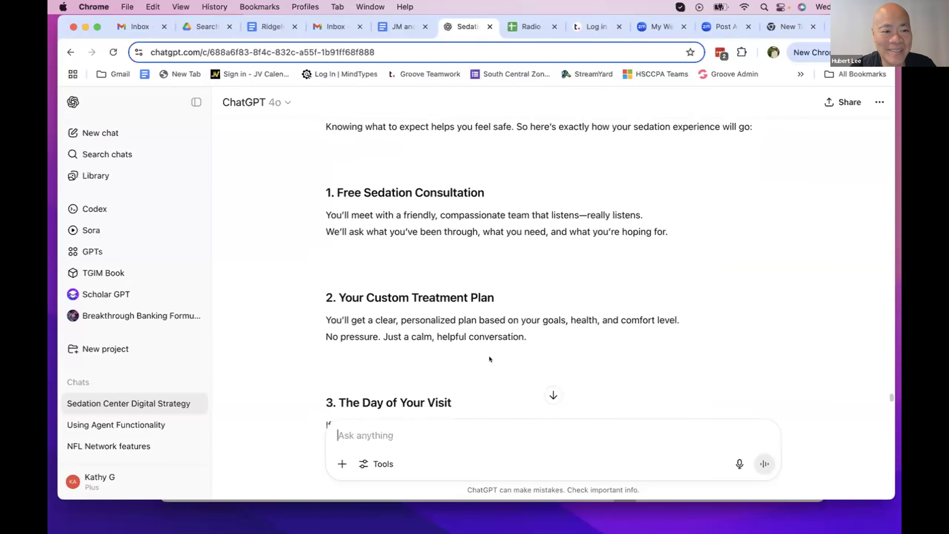
pyautogui.scroll(-20, 490, 356)
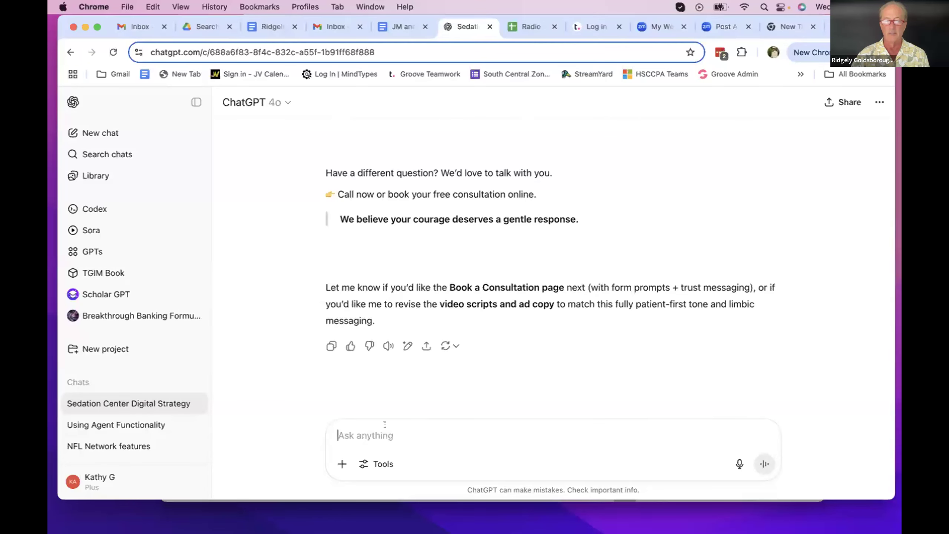
pyautogui.click(404, 440)
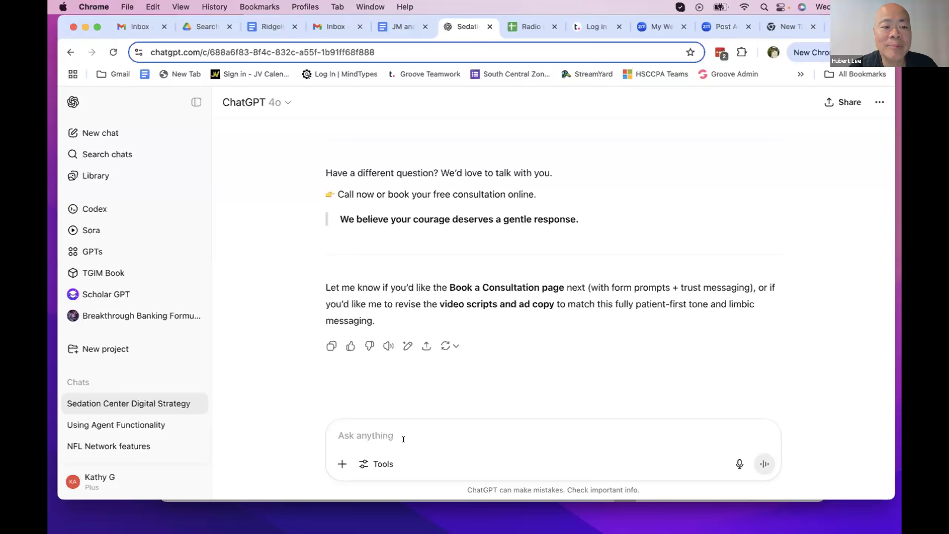
# Begin a follow-up prompt with "I will be building a WordPress based website for this"
pyautogui.write('I will')
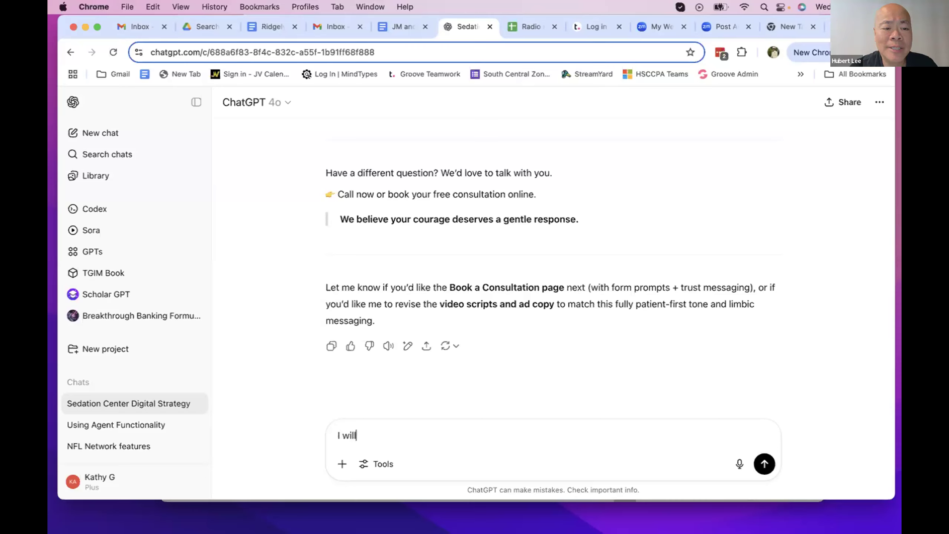
pyautogui.write(' be building')
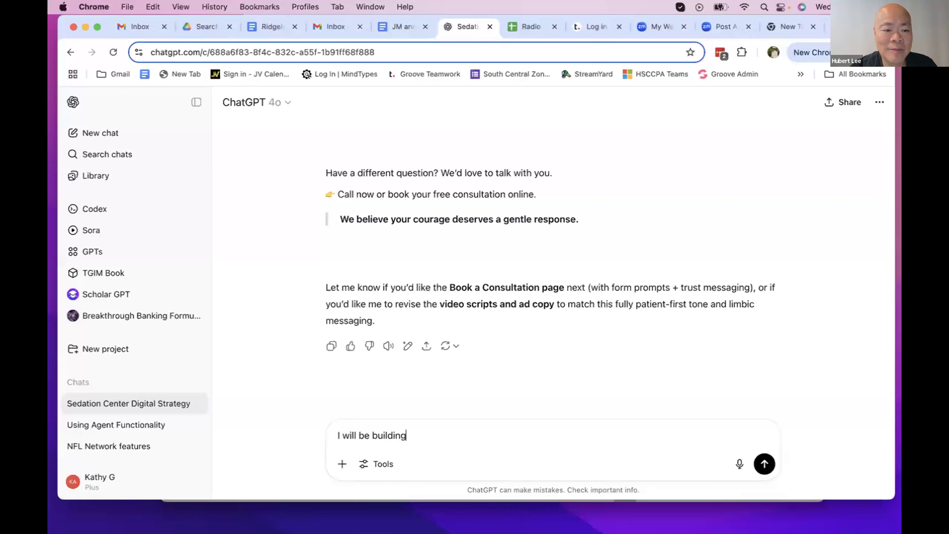
pyautogui.write(' a WordP')
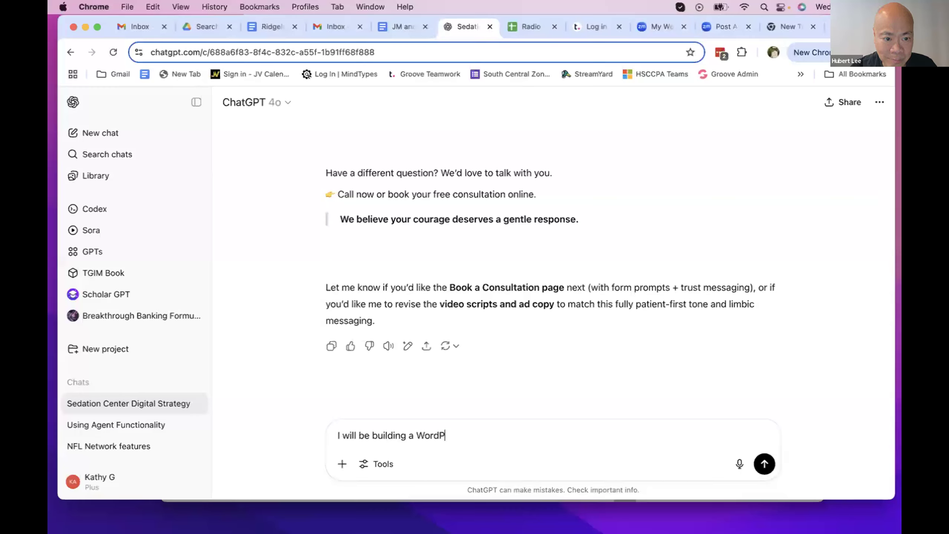
pyautogui.write('ress based wer')
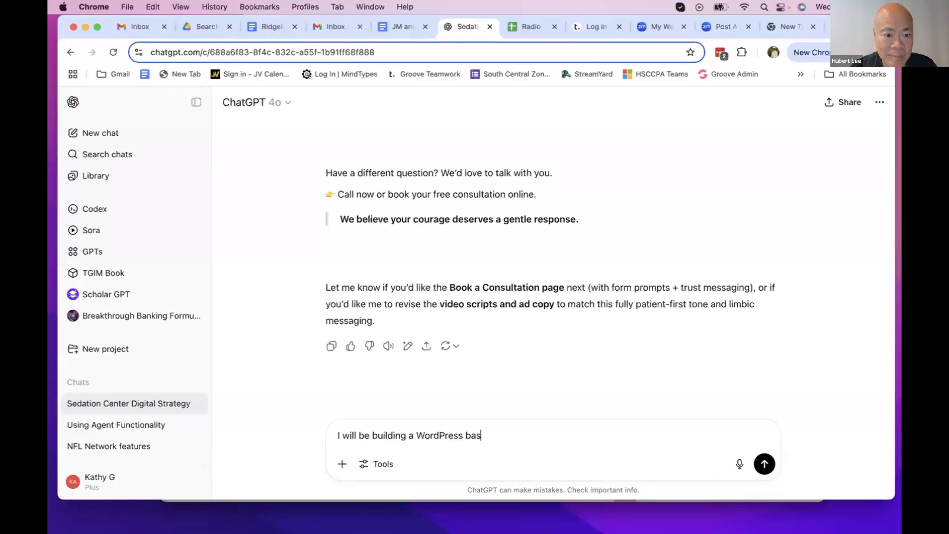
pyautogui.press('BackSpace')
pyautogui.write('b')
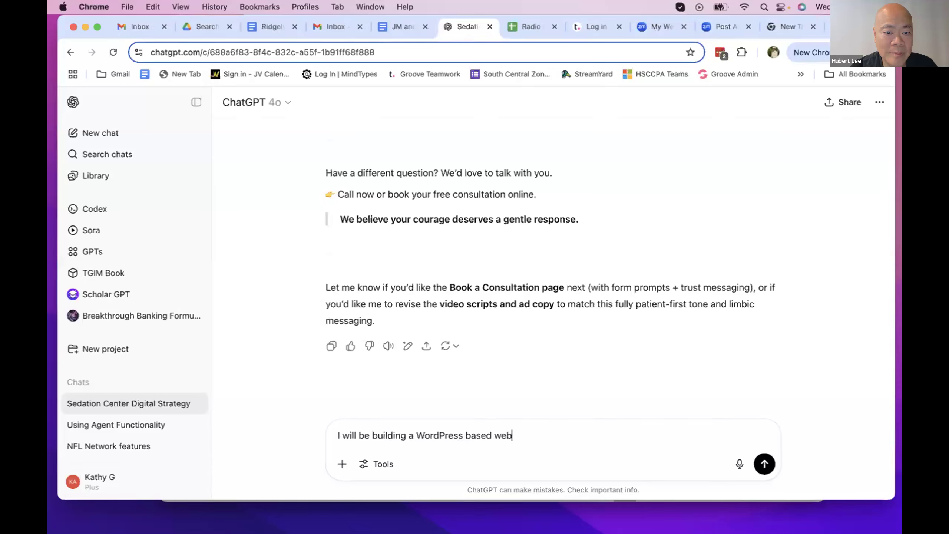
pyautogui.write('site for this')
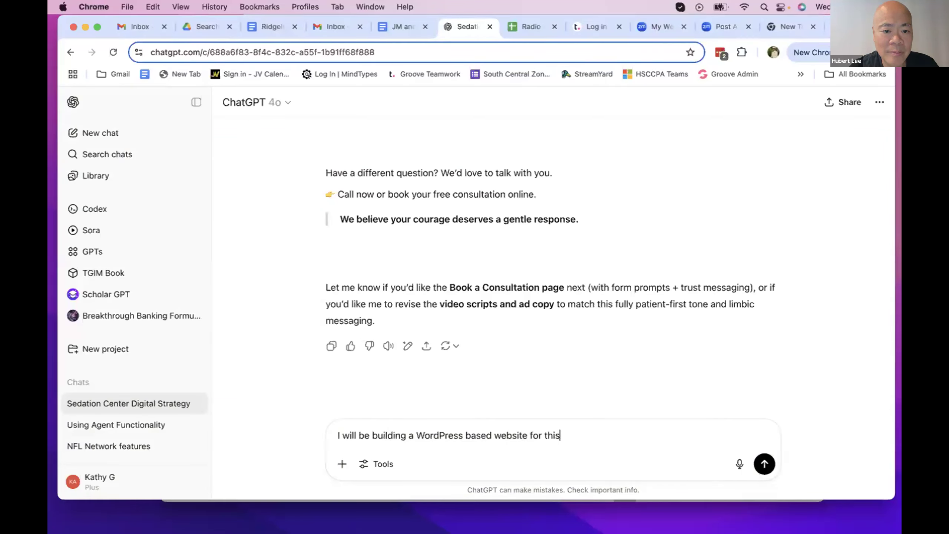
# Add "Please provide layout notes and section notes helpful for me as I lay out this website using the Divi Theme." and send the prompt
pyautogui.write('. Please proc')
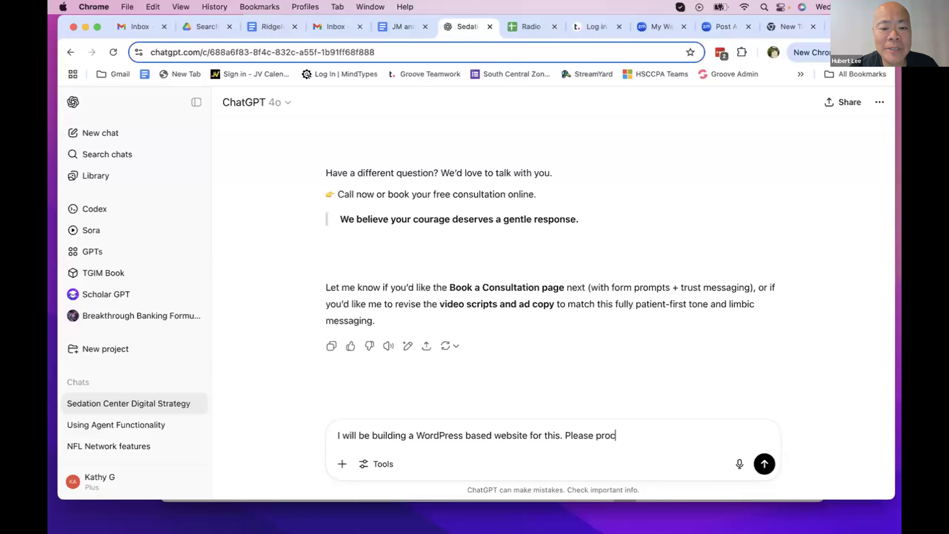
pyautogui.press('BackSpace')
pyautogui.write('v')
pyautogui.write('ide layout notes and ')
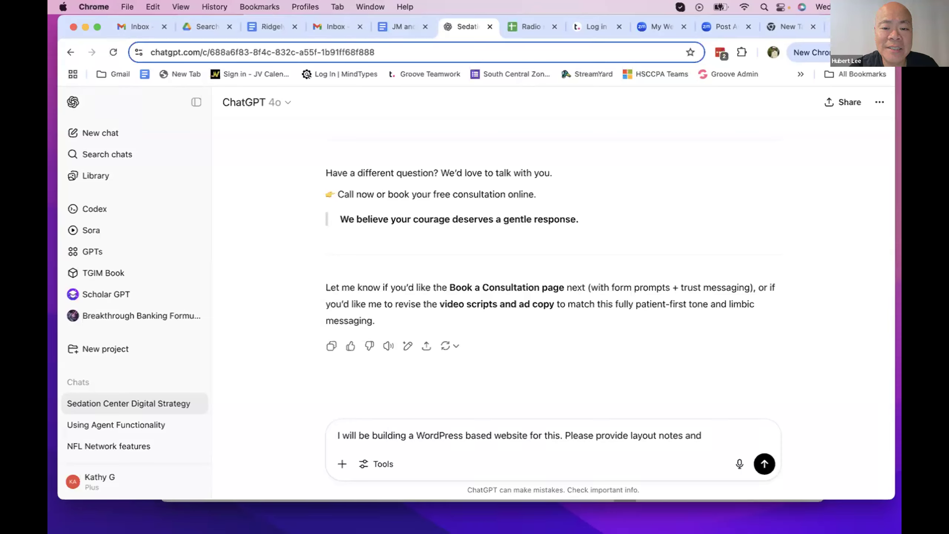
pyautogui.write('secgtion')
pyautogui.press('BackSpace')
pyautogui.press('BackSpace')
pyautogui.press('BackSpace')
pyautogui.press('BackSpace')
pyautogui.press('BackSpace')
pyautogui.write('tion')
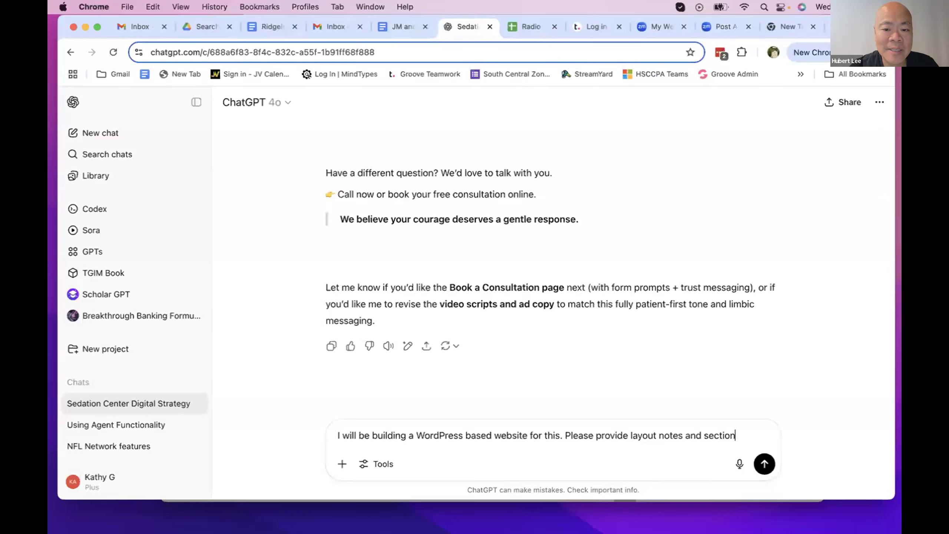
pyautogui.write(' notes')
pyautogui.write(' helpge')
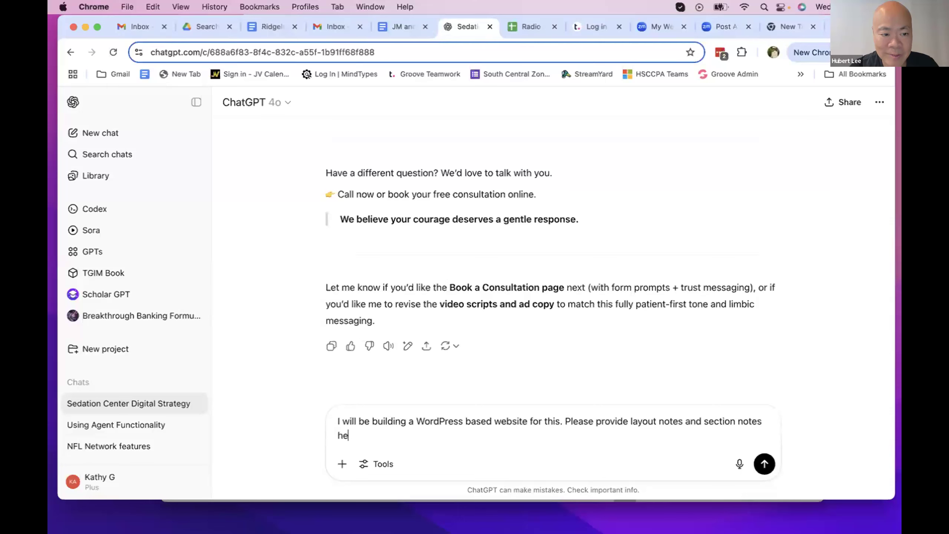
pyautogui.press('BackSpace')
pyautogui.press('BackSpace')
pyautogui.write('f')
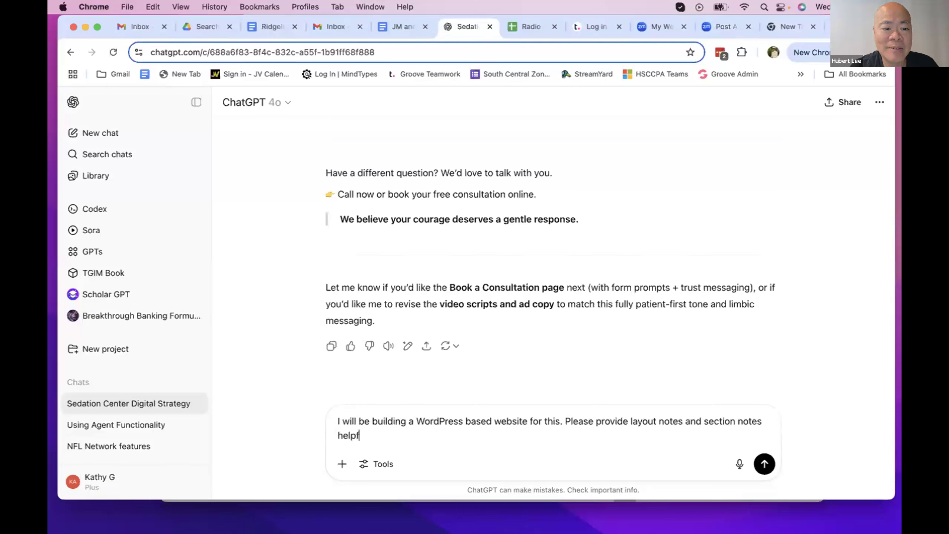
pyautogui.write('ul for me as I lay out this')
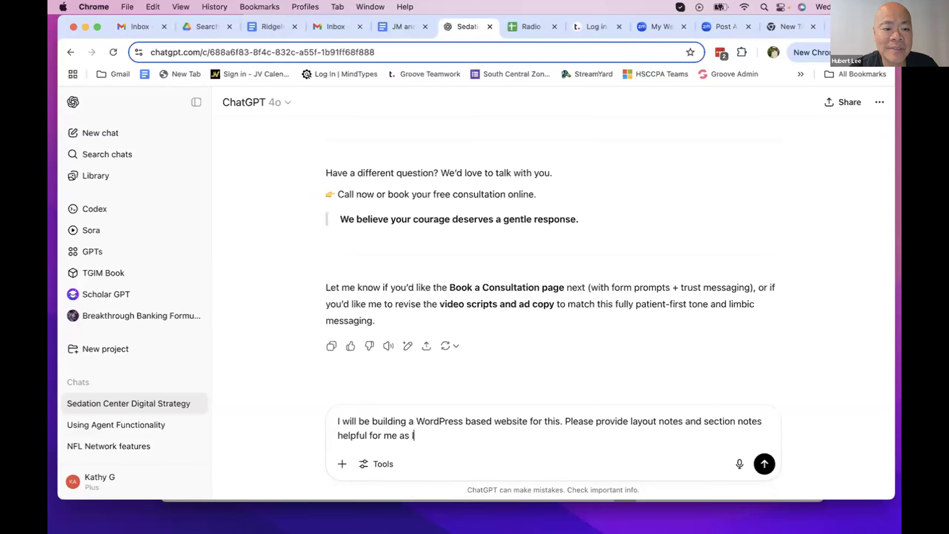
pyautogui.write(' website using the Di')
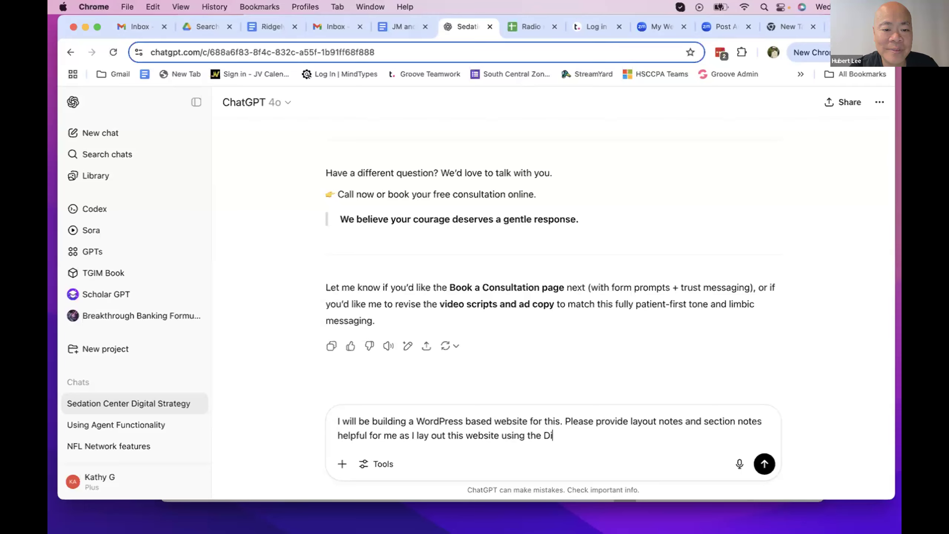
pyautogui.write('vi Theme.')
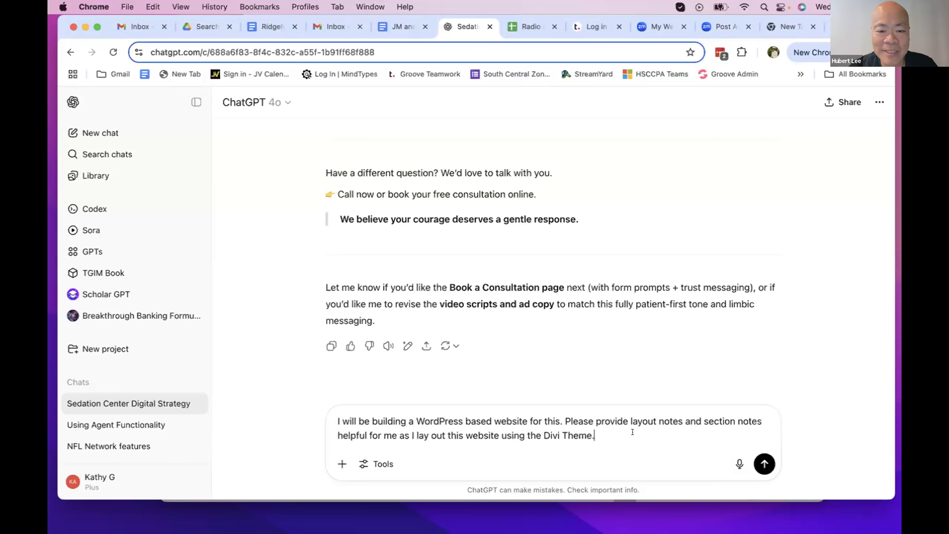
pyautogui.click(764, 463)
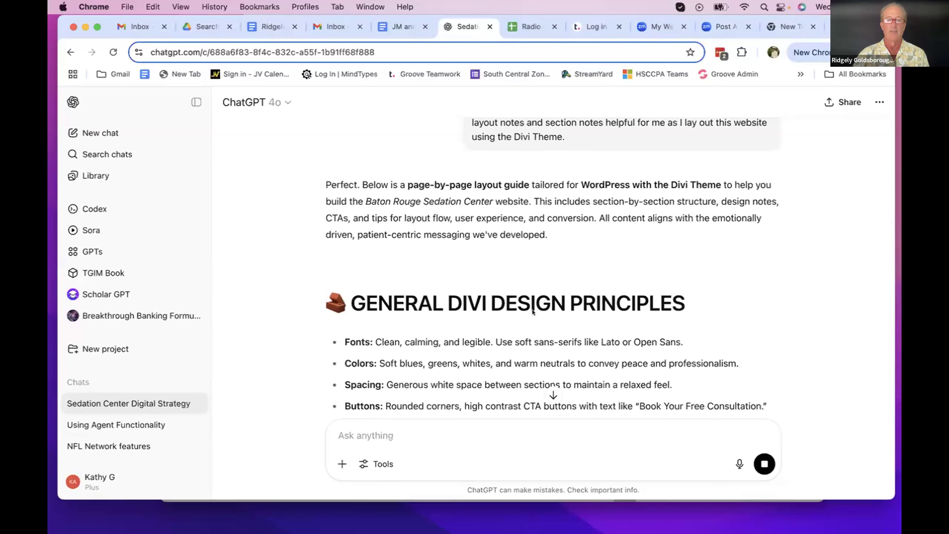
# Read the general Divi design principles and the homepage layout notes, from the hero section through to the final CTA
pyautogui.scroll(-3, 532, 310)
pyautogui.scroll(-3, 532, 310)
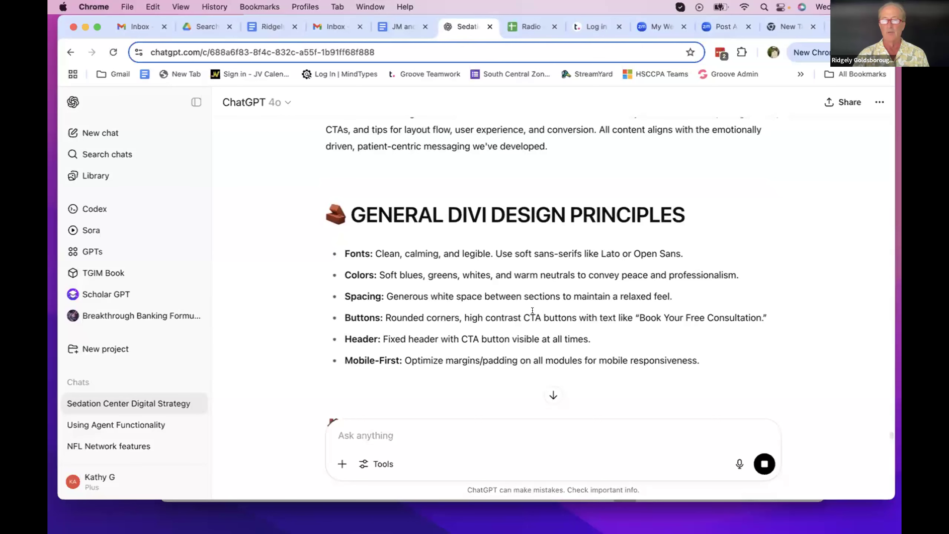
pyautogui.scroll(-3, 533, 310)
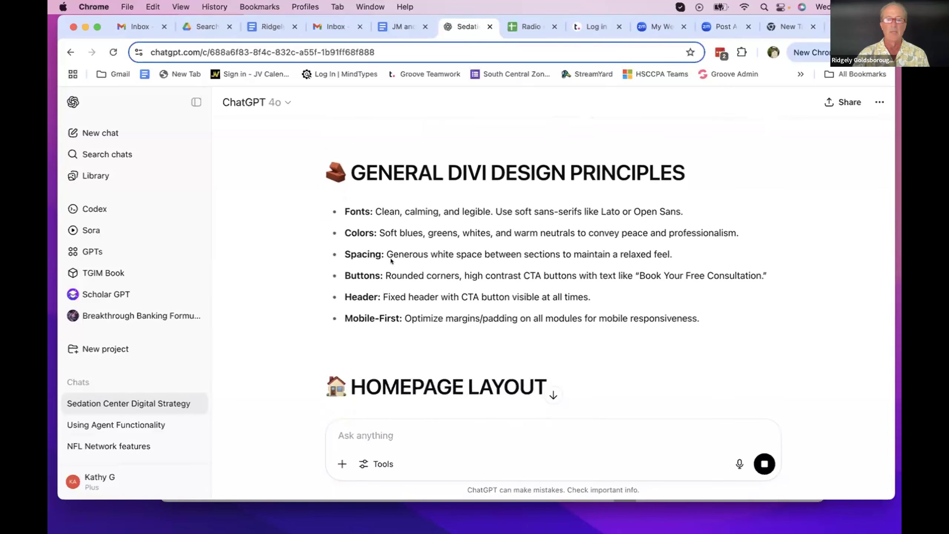
pyautogui.scroll(-15, 458, 298)
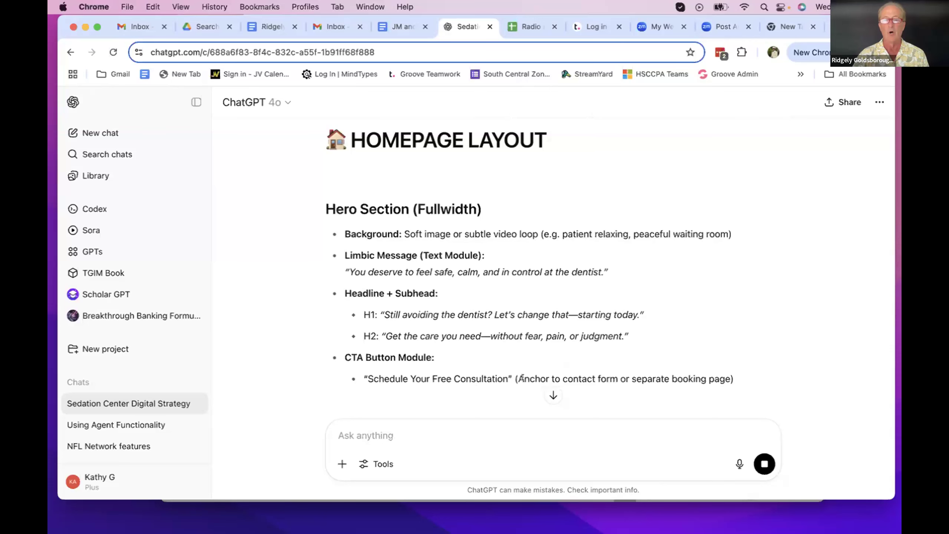
pyautogui.scroll(-5, 460, 338)
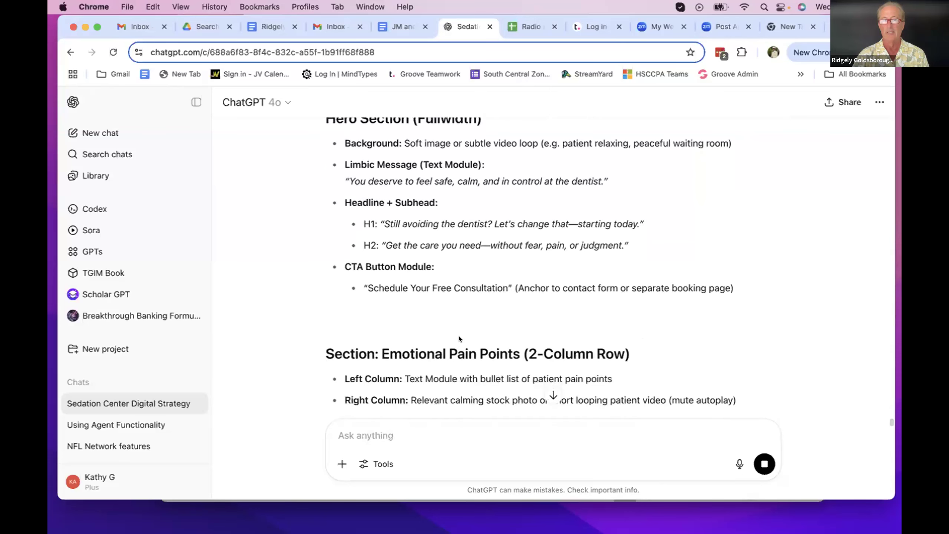
pyautogui.scroll(3, 458, 337)
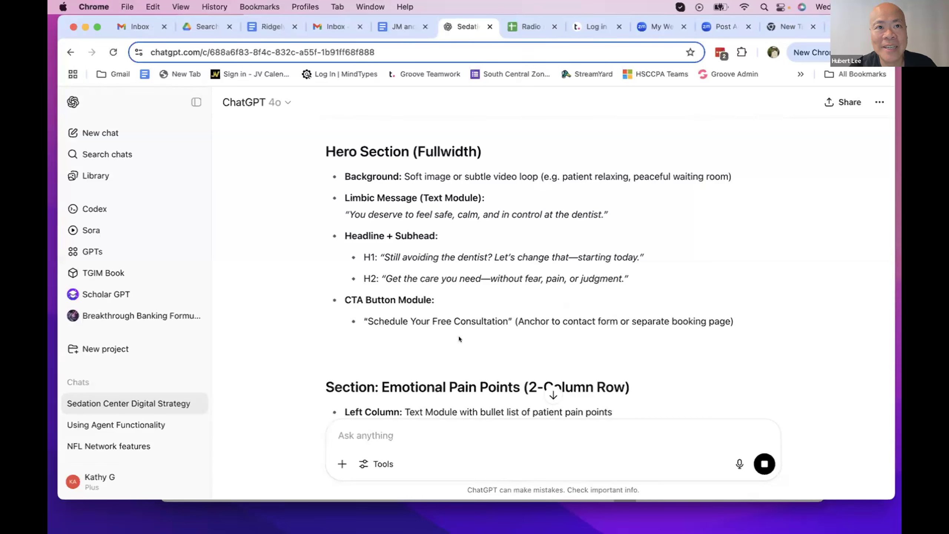
pyautogui.scroll(-5, 458, 336)
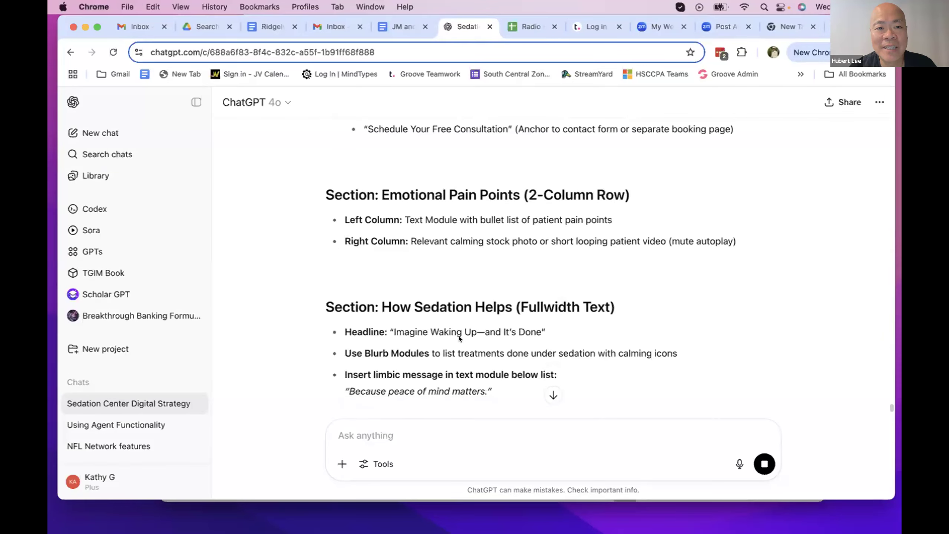
pyautogui.scroll(-4, 458, 338)
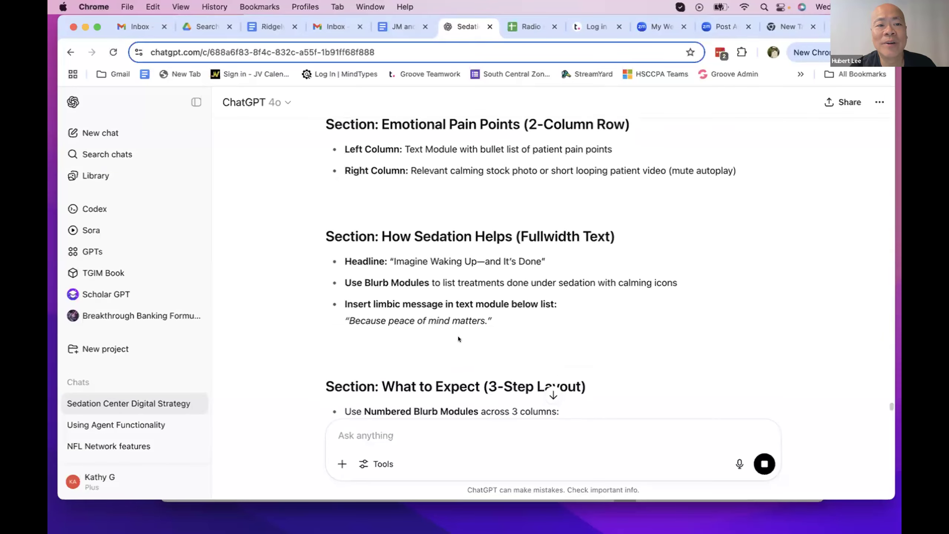
pyautogui.scroll(-3, 459, 336)
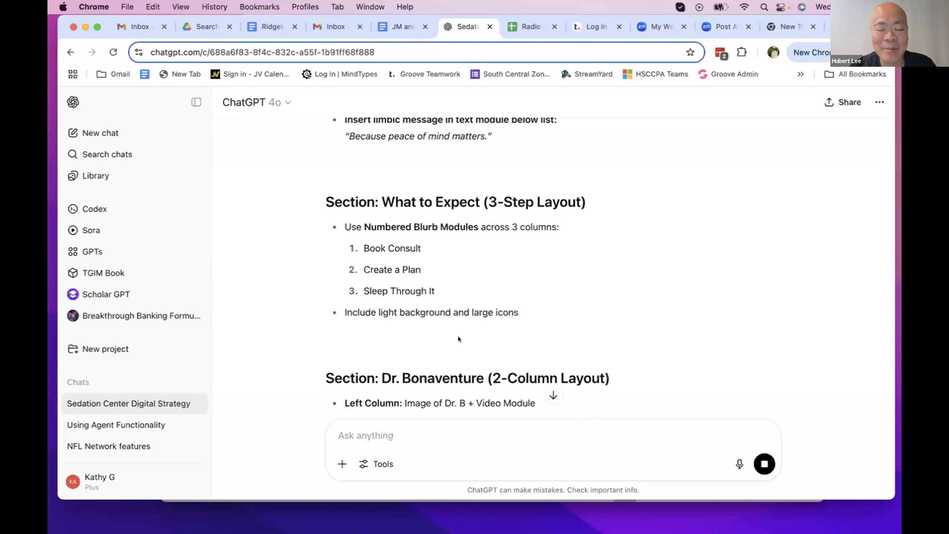
pyautogui.scroll(-6, 459, 336)
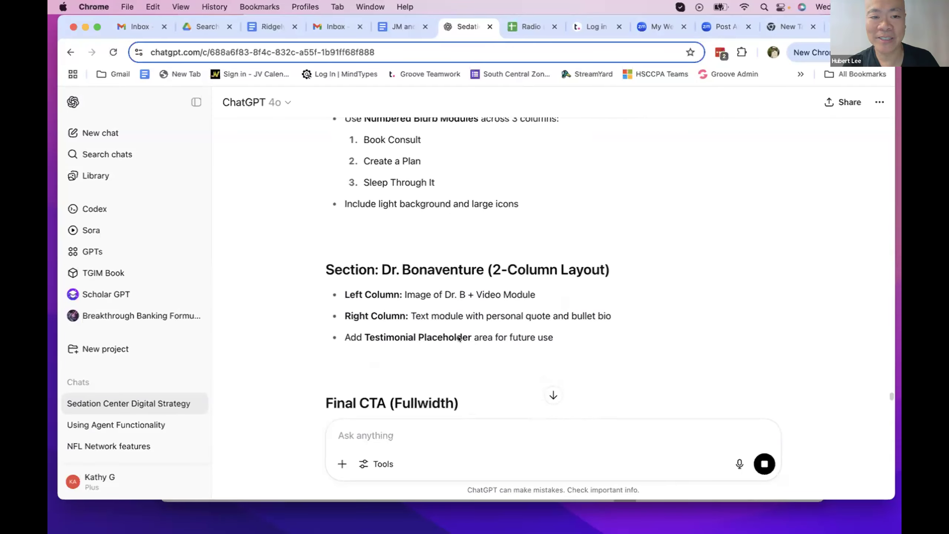
# Skim the layout notes for the remaining pages, from "Why Sedation" to the closing follow-up offers
pyautogui.scroll(-8, 458, 336)
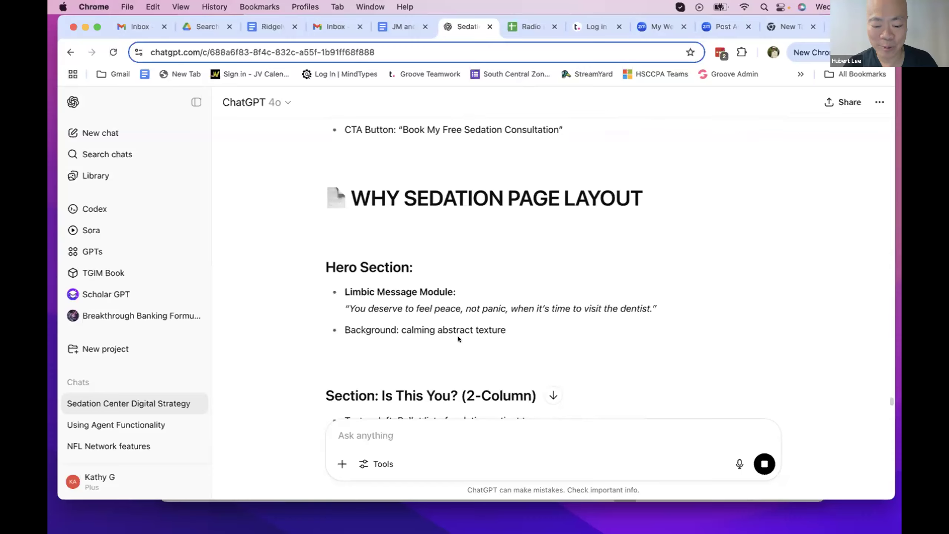
pyautogui.scroll(-9, 458, 336)
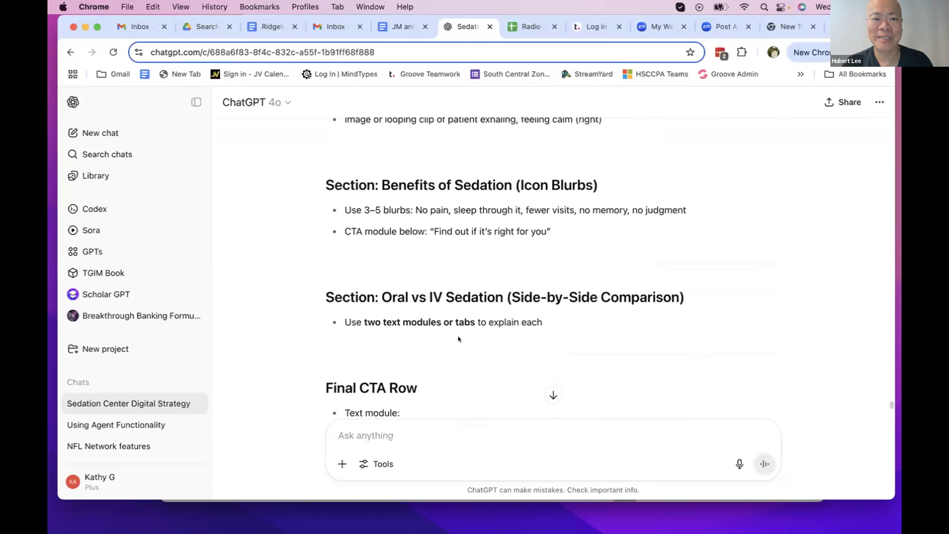
pyautogui.scroll(-17, 459, 336)
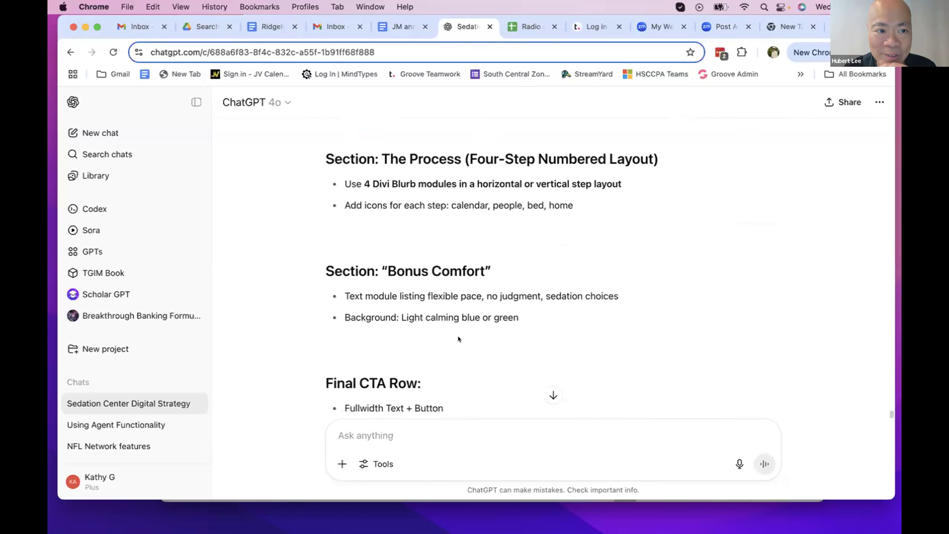
pyautogui.scroll(-13, 458, 336)
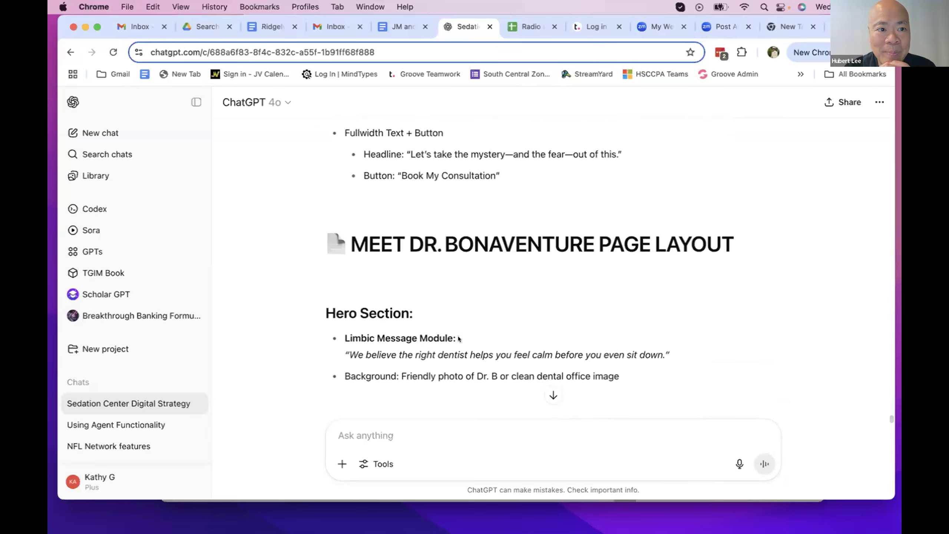
pyautogui.scroll(-20, 458, 336)
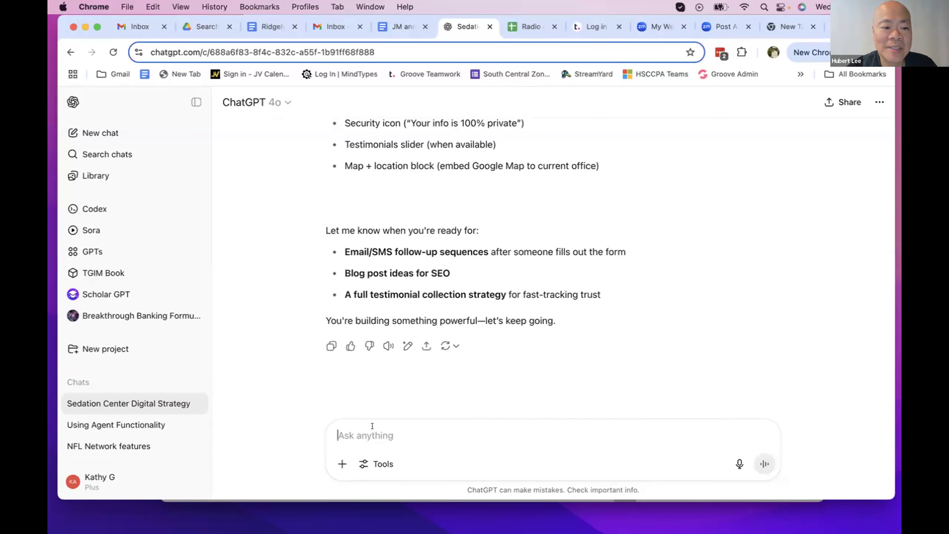
# Send the follow-up prompt "Suggest emotional stock photos for each page and section."
pyautogui.write('Sugges')
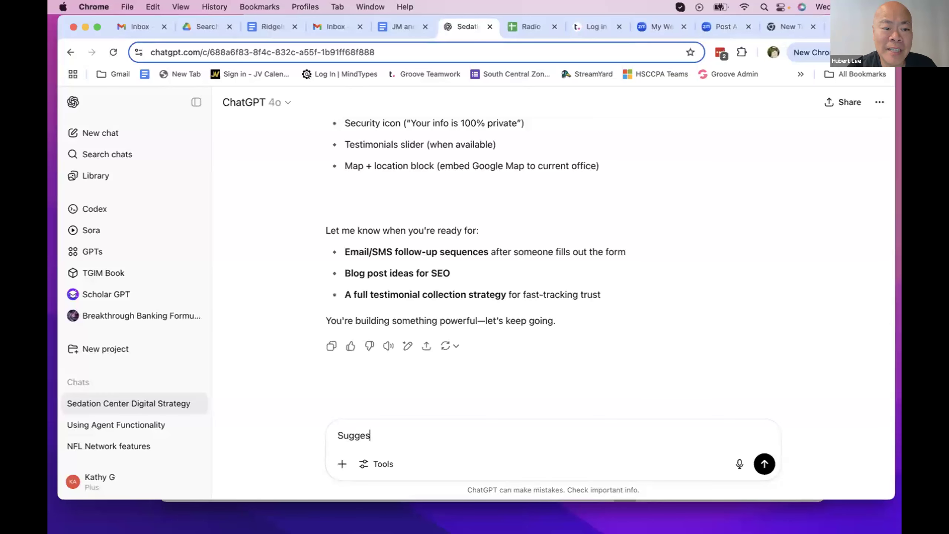
pyautogui.write('t emotional')
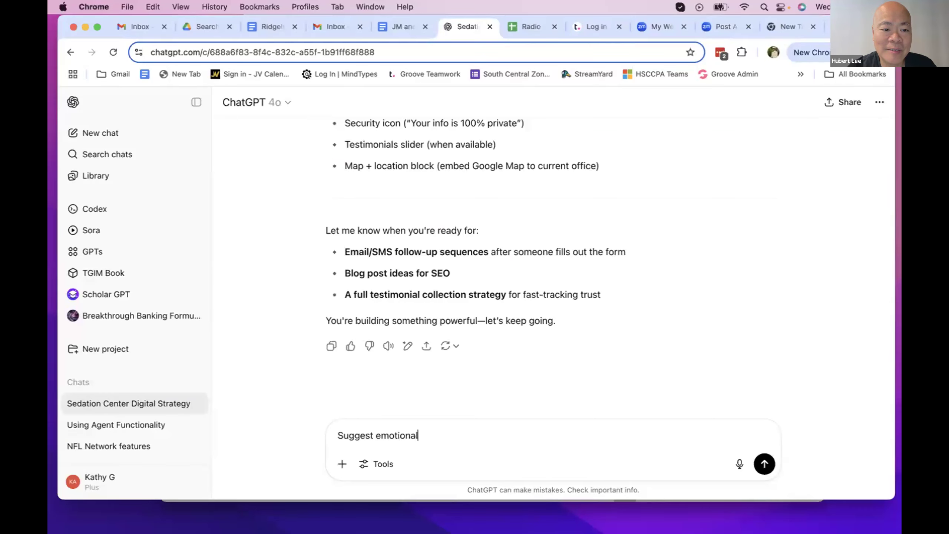
pyautogui.write(' stock photos for each ')
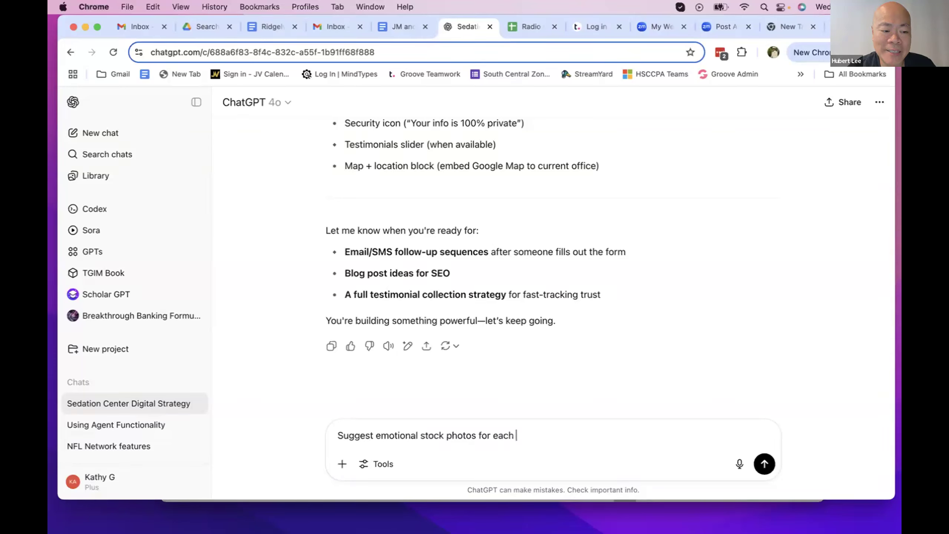
pyautogui.write('page and section.')
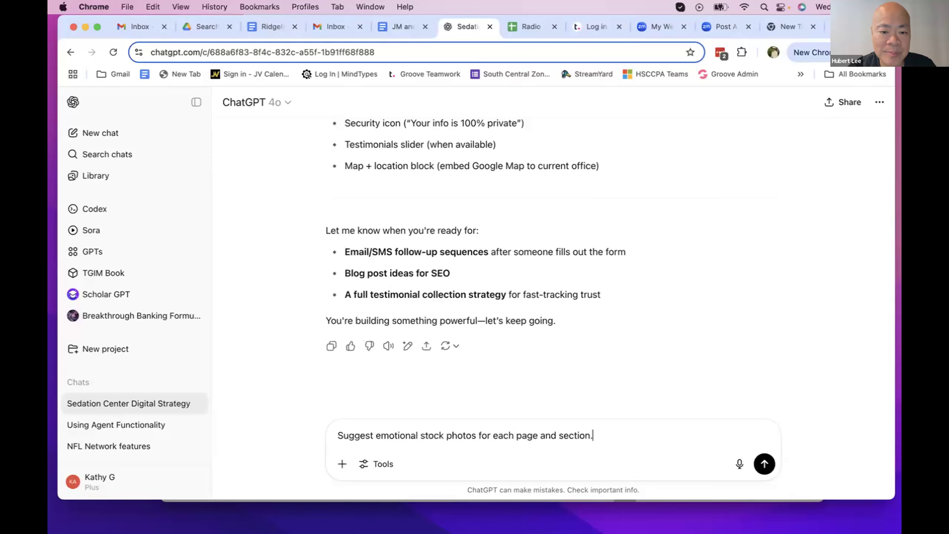
pyautogui.press('Return')
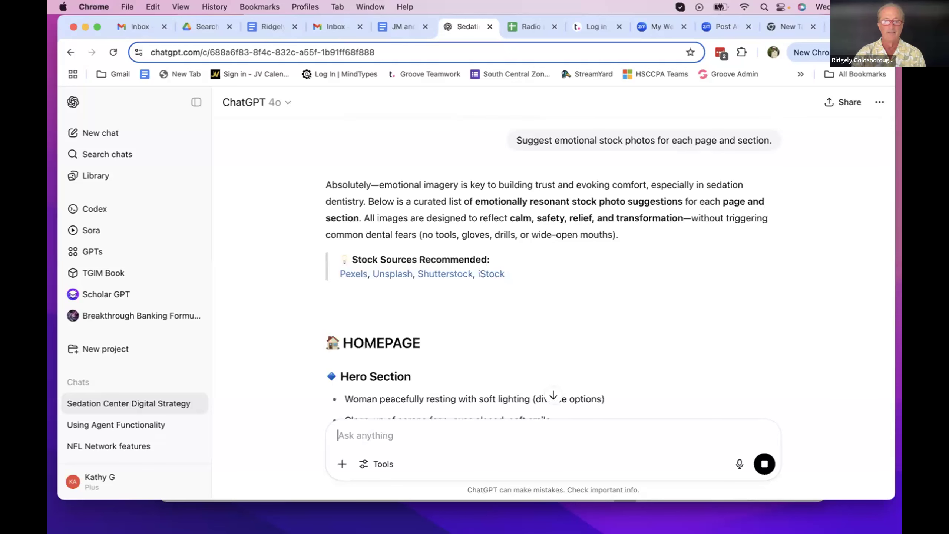
# Read the stock photo suggestions and keywords for the homepage sections, from the hero through the dentist introduction
pyautogui.scroll(-3, 438, 362)
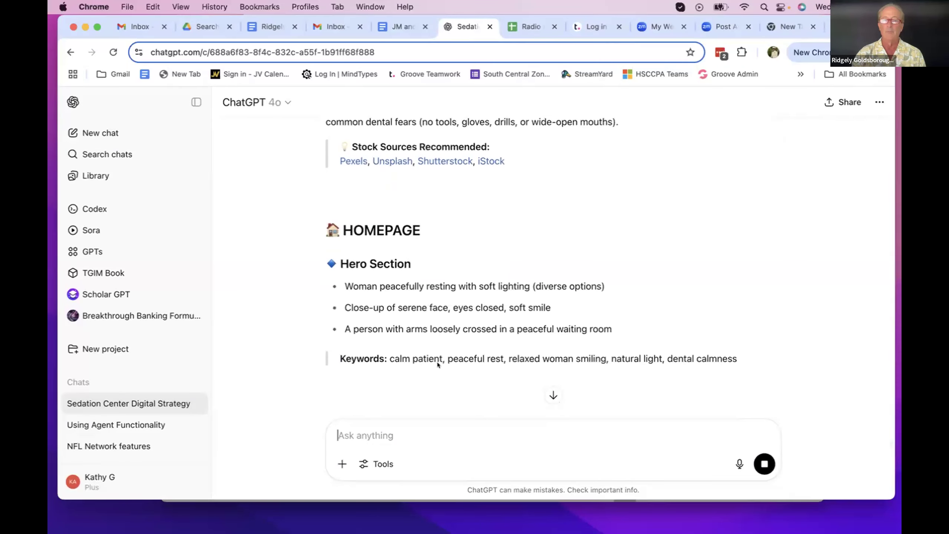
pyautogui.scroll(-2, 438, 362)
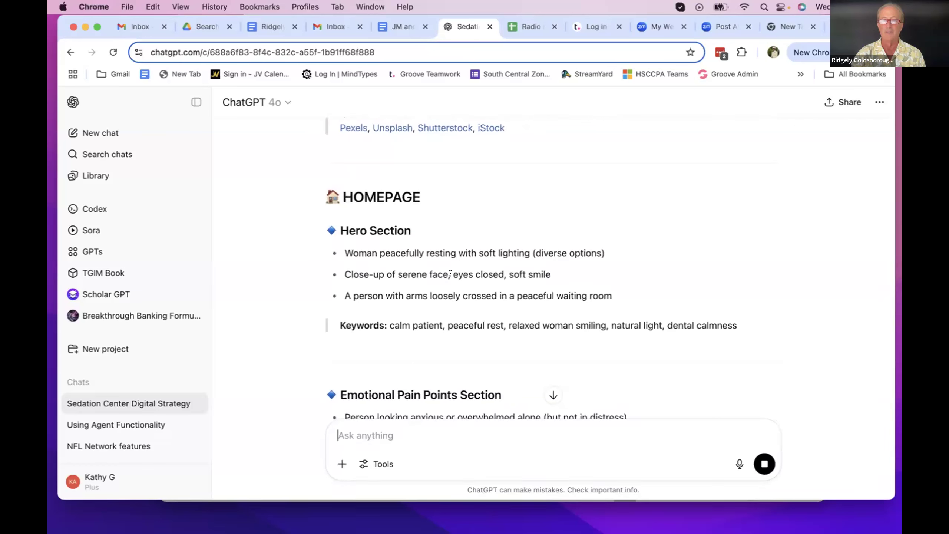
pyautogui.scroll(-2, 450, 274)
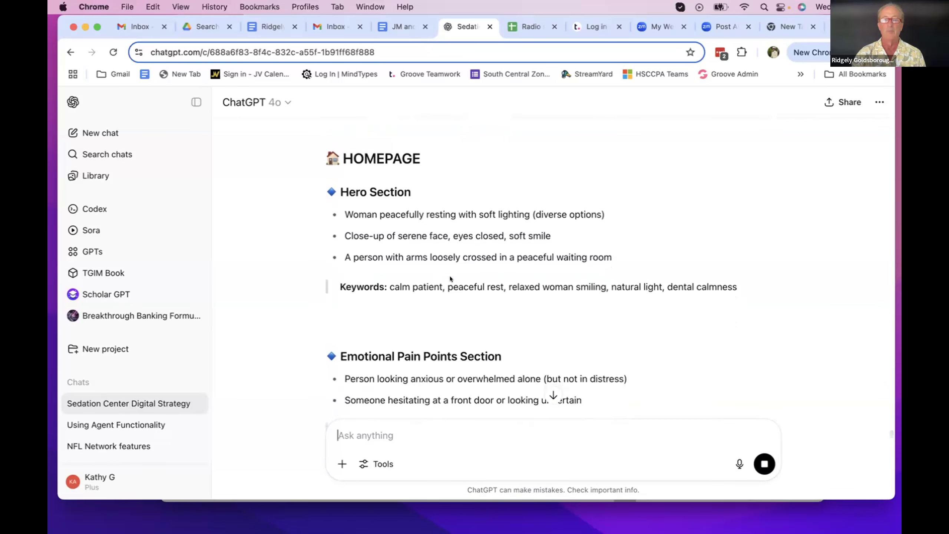
pyautogui.scroll(-2, 450, 278)
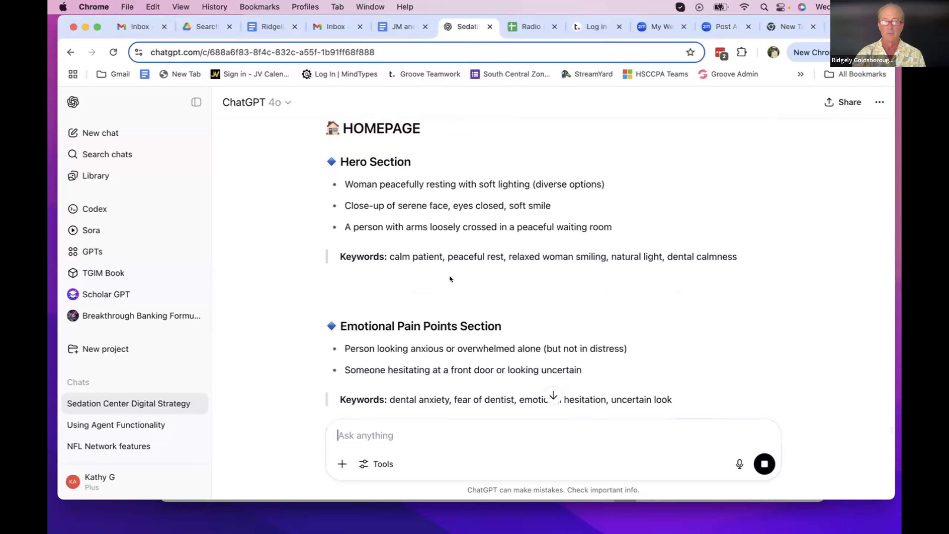
pyautogui.scroll(-1, 450, 279)
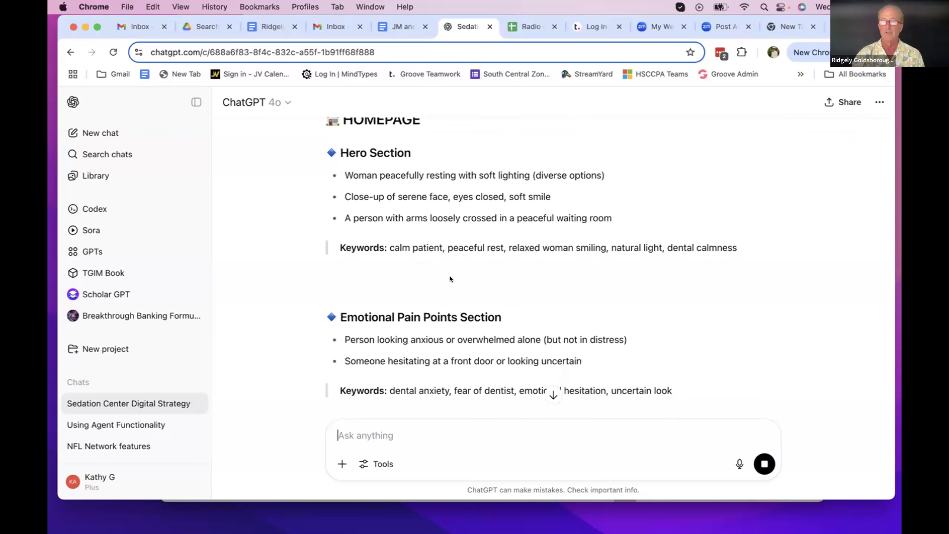
pyautogui.scroll(-5, 449, 278)
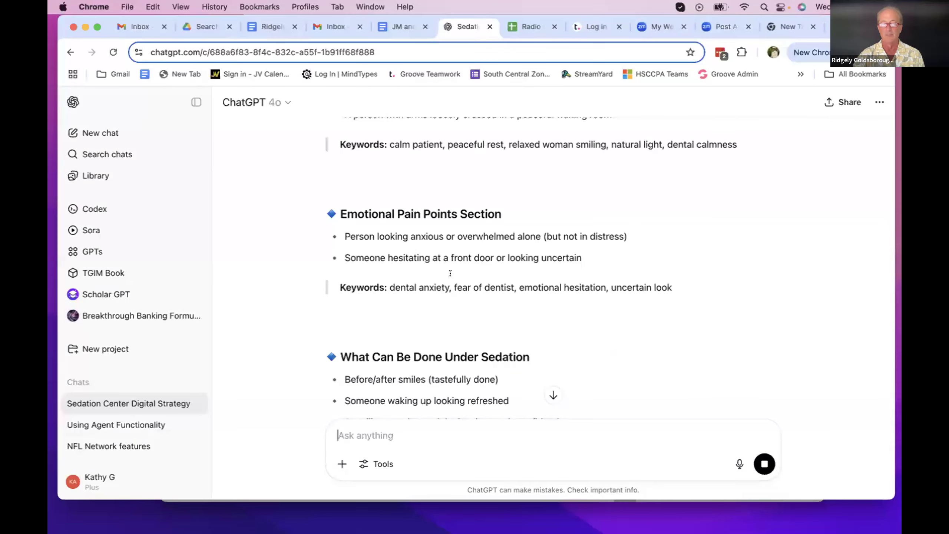
pyautogui.scroll(-5, 449, 276)
pyautogui.scroll(-2, 449, 273)
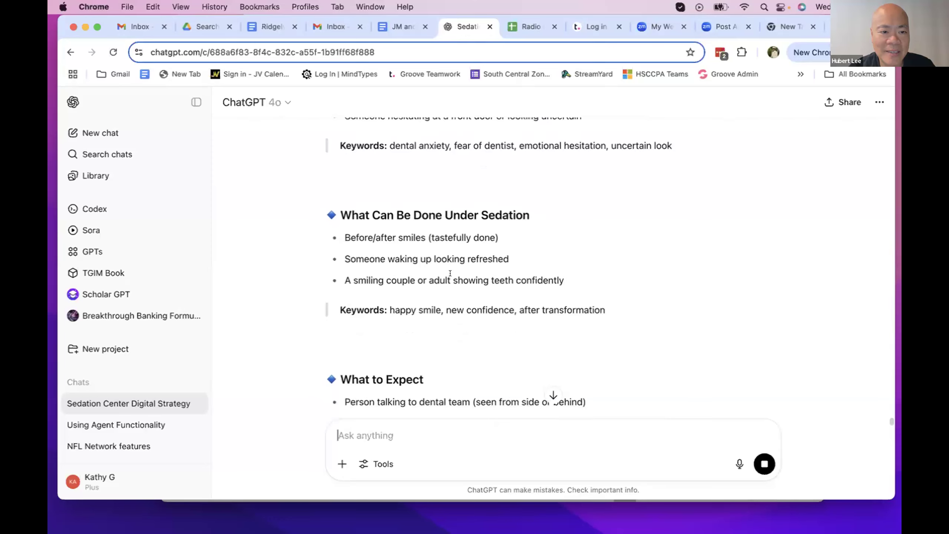
pyautogui.scroll(-15, 450, 274)
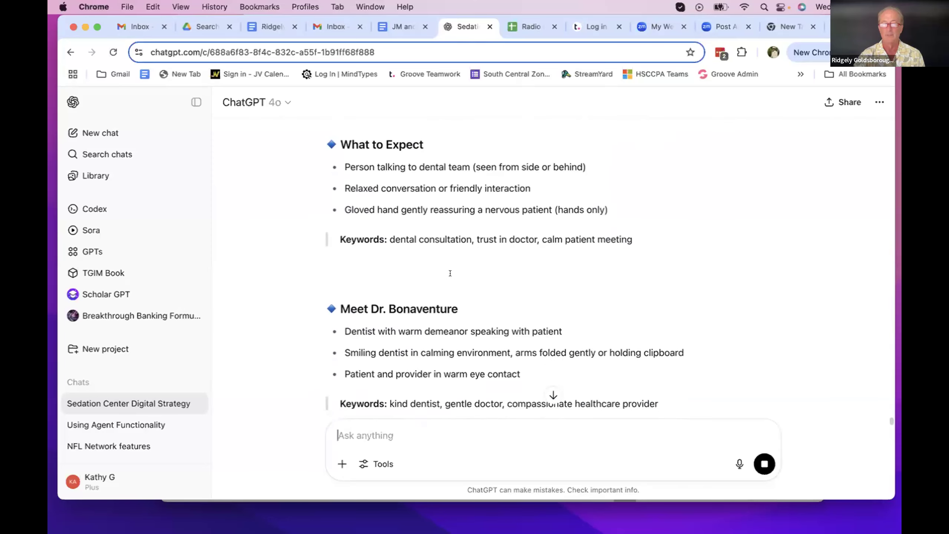
# Skim the stock photo suggestions for the remaining pages, from "Why Sedation" to the themes to avoid and the closing follow-up offers
pyautogui.scroll(-11, 449, 276)
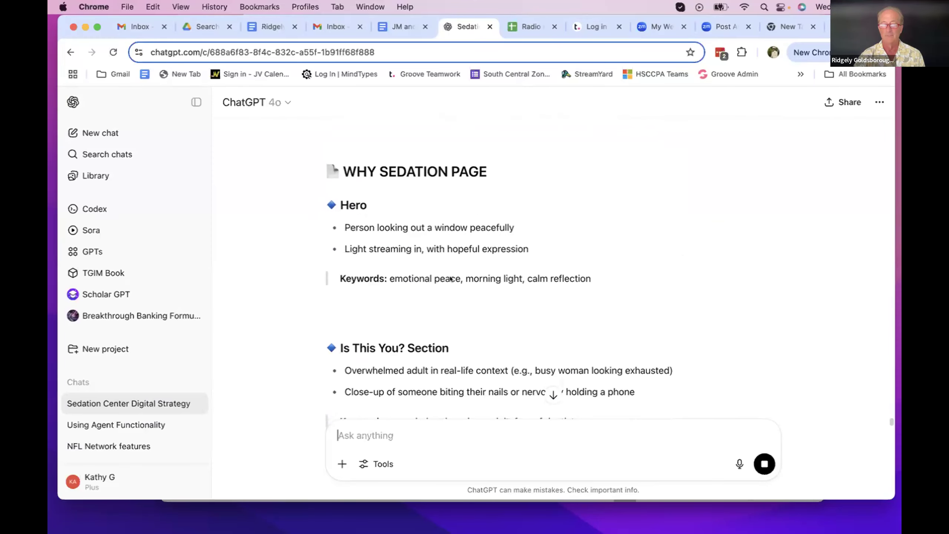
pyautogui.scroll(-20, 450, 276)
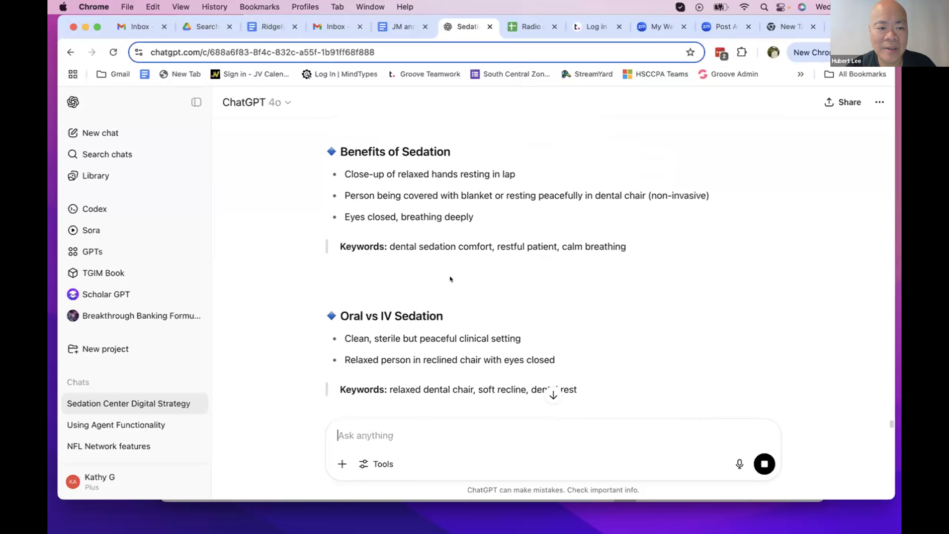
pyautogui.scroll(-20, 450, 278)
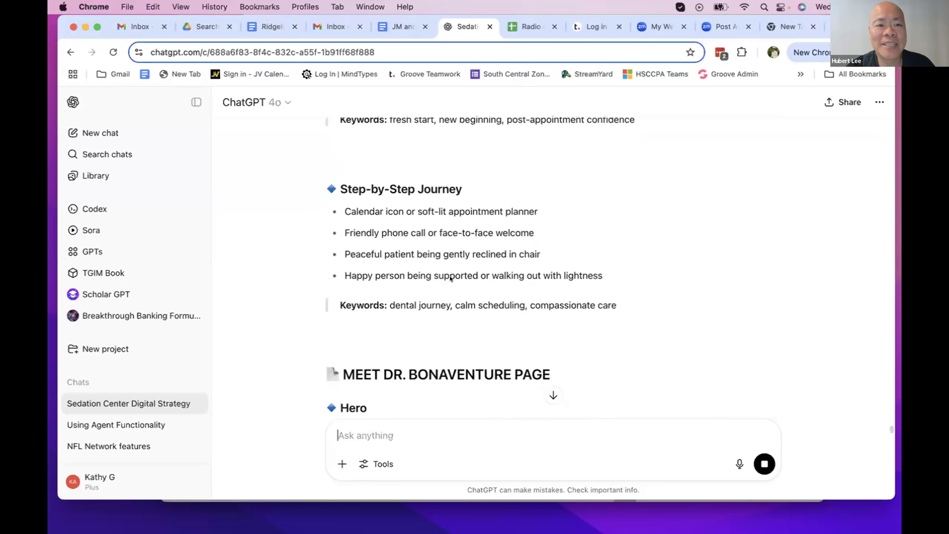
pyautogui.scroll(-20, 449, 278)
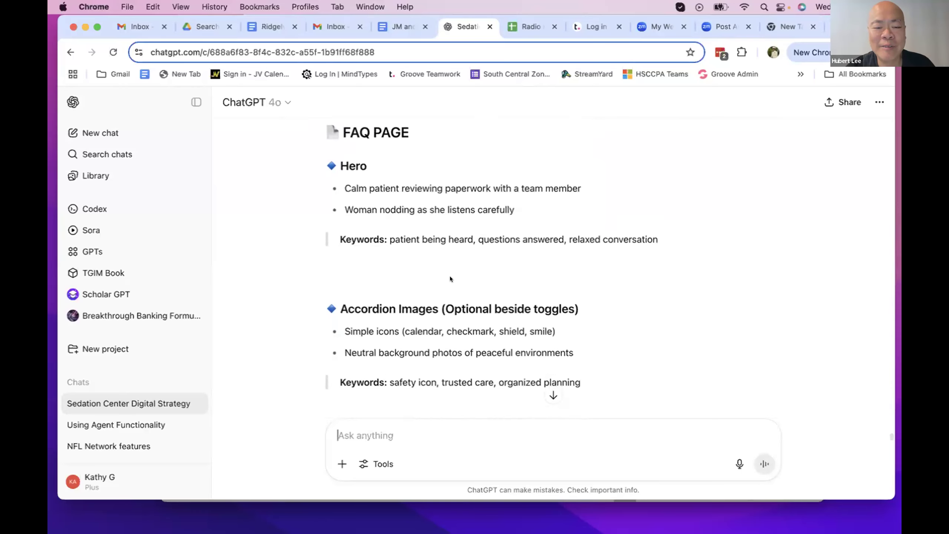
pyautogui.scroll(-18, 449, 278)
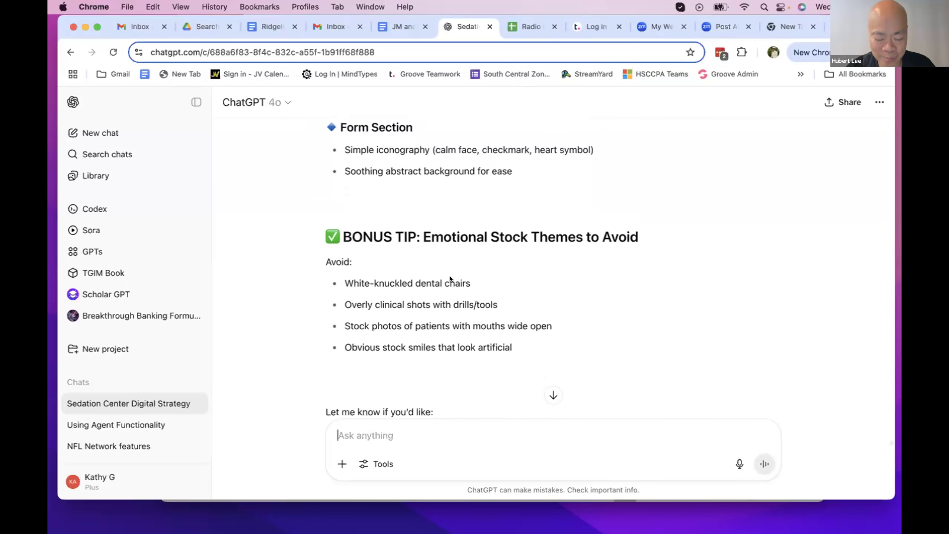
pyautogui.scroll(-5, 449, 277)
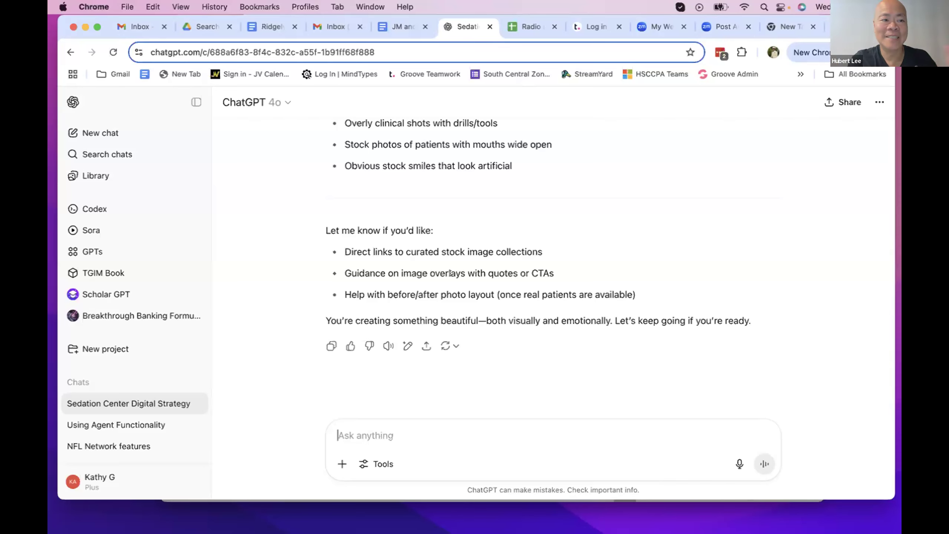
pyautogui.scroll(3, 450, 273)
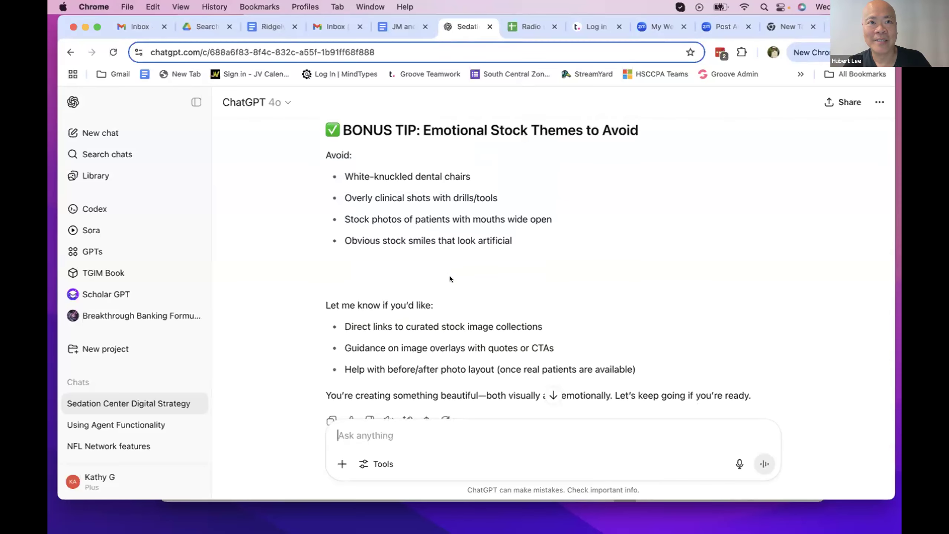
pyautogui.scroll(-4, 449, 278)
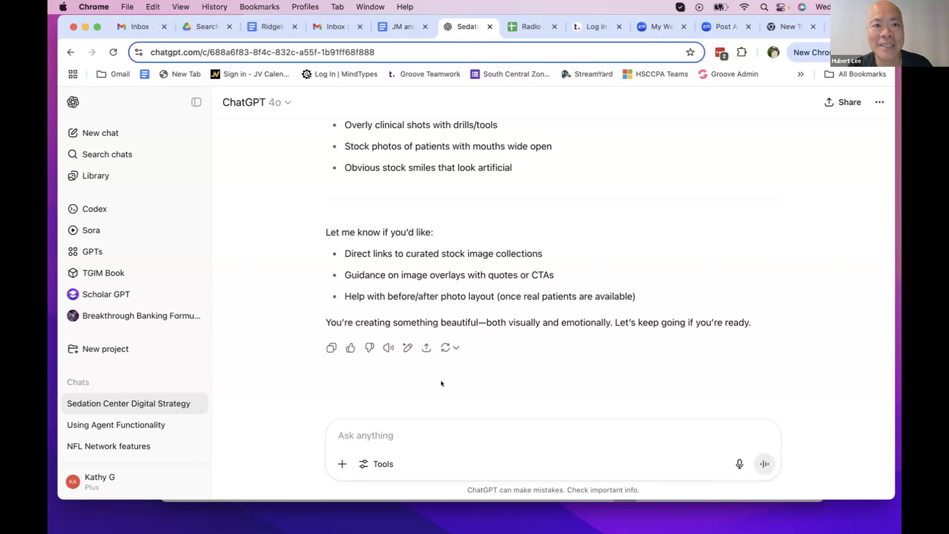
pyautogui.scroll(-1, 441, 381)
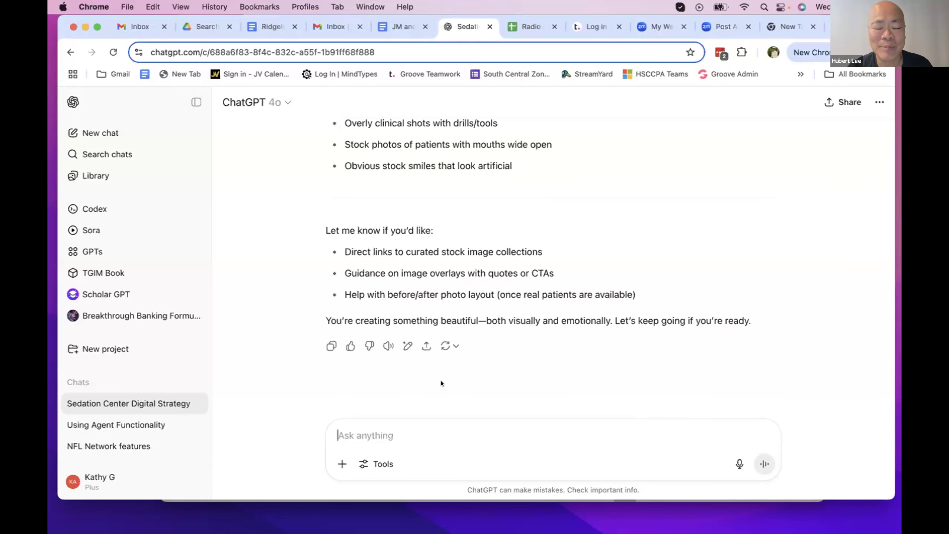
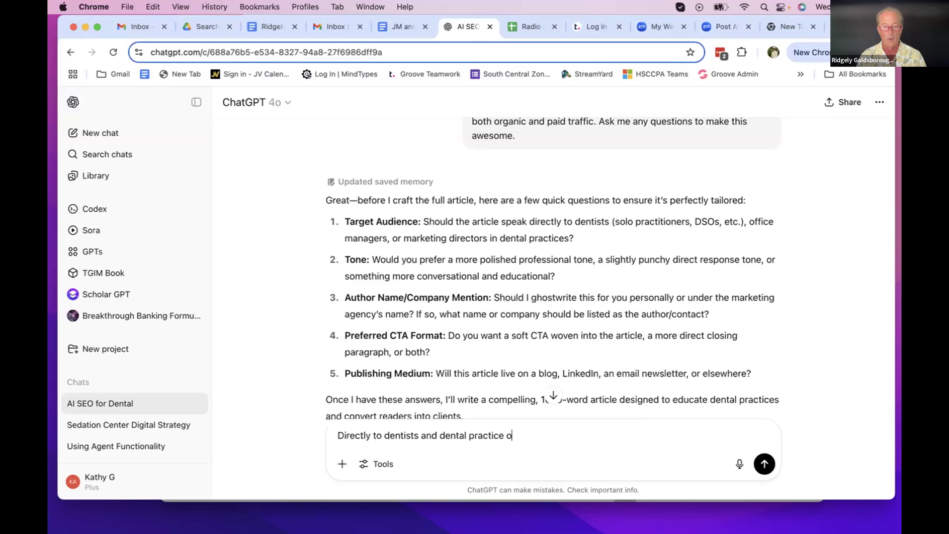
# Answer that the article speaks only to dentists and dental practice owners, in a punchy, direct, conversational tone that is easy to read and understand
pyautogui.press('BackSpace')
pyautogui.write('s only.')
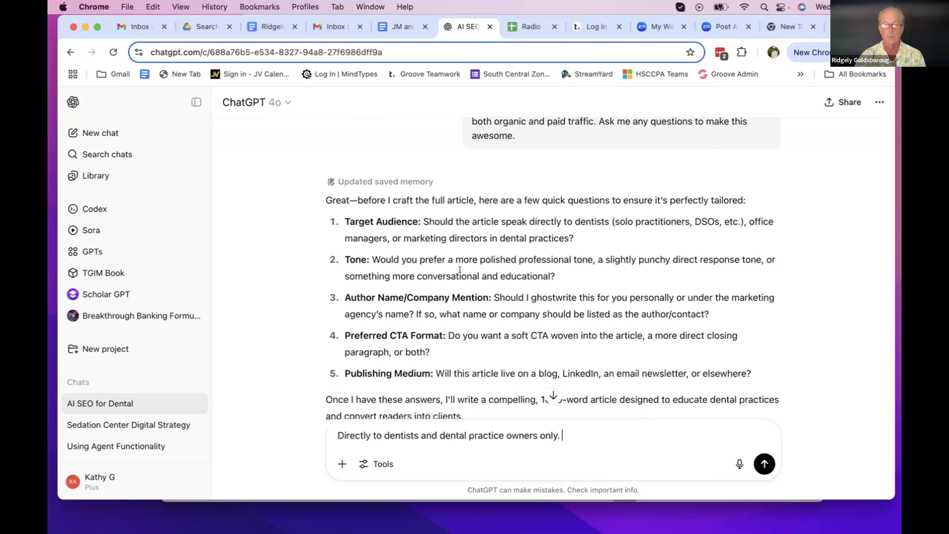
pyautogui.write(' Tone to be punchy and direct though cxonvers')
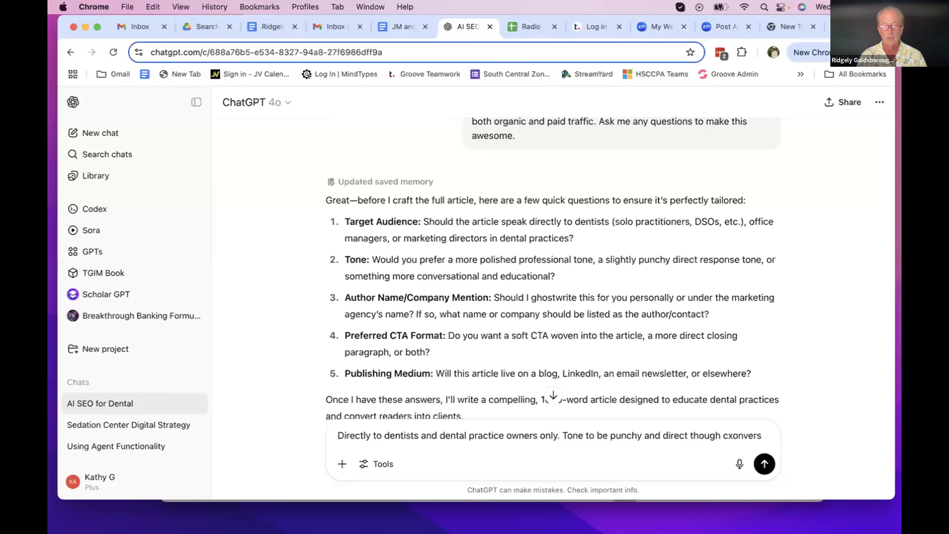
pyautogui.write('tational')
pyautogui.press('BackSpace')
pyautogui.press('BackSpace')
pyautogui.write('and easy to read and unders')
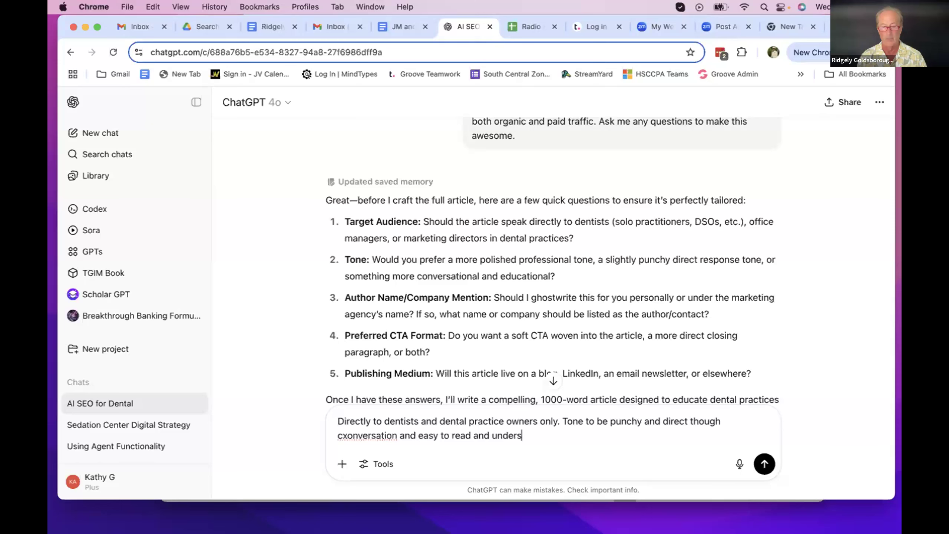
pyautogui.write('tand.')
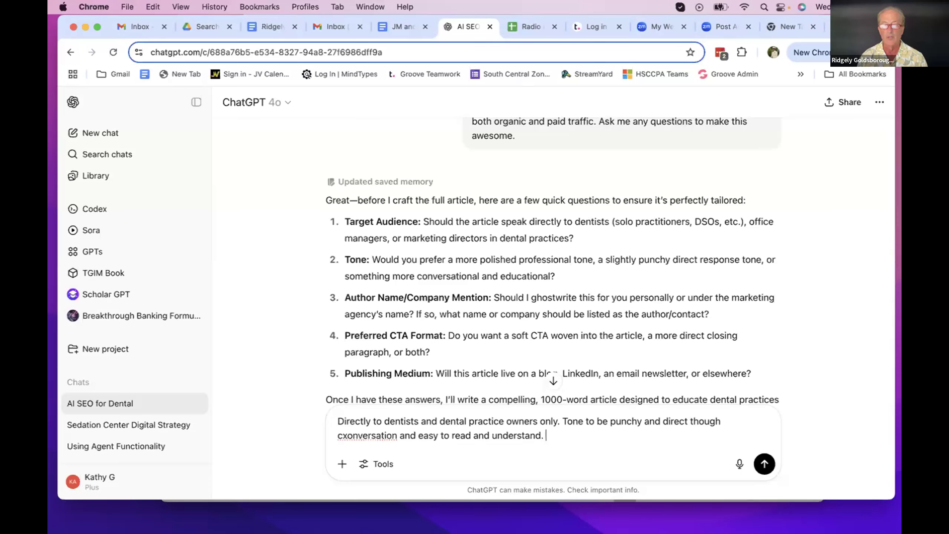
# Add to the reply that the article is written for the author, giving the full name and the role of co-founder of Dental Market Dominator
pyautogui.write('T')
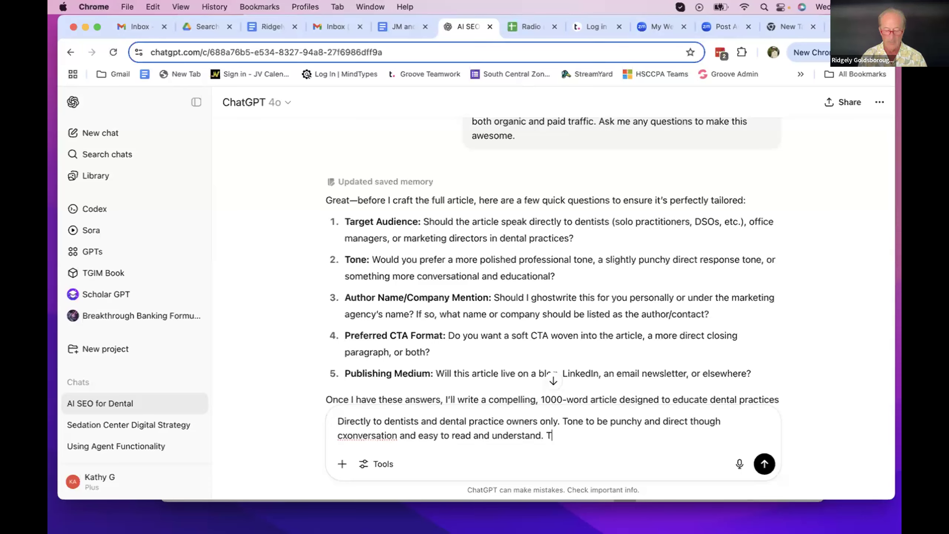
pyautogui.write('his is wre')
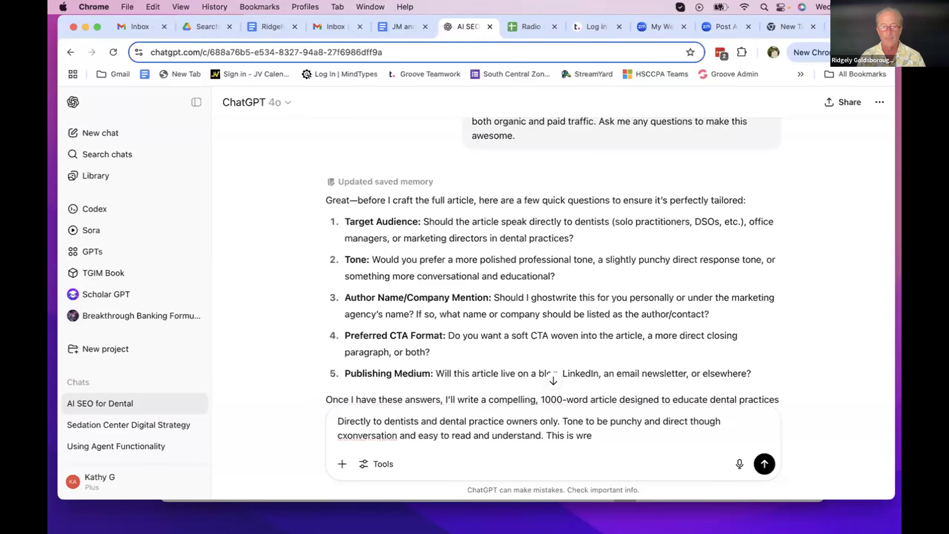
pyautogui.press('BackSpace')
pyautogui.write('i')
pyautogui.write('tten for Ridegel')
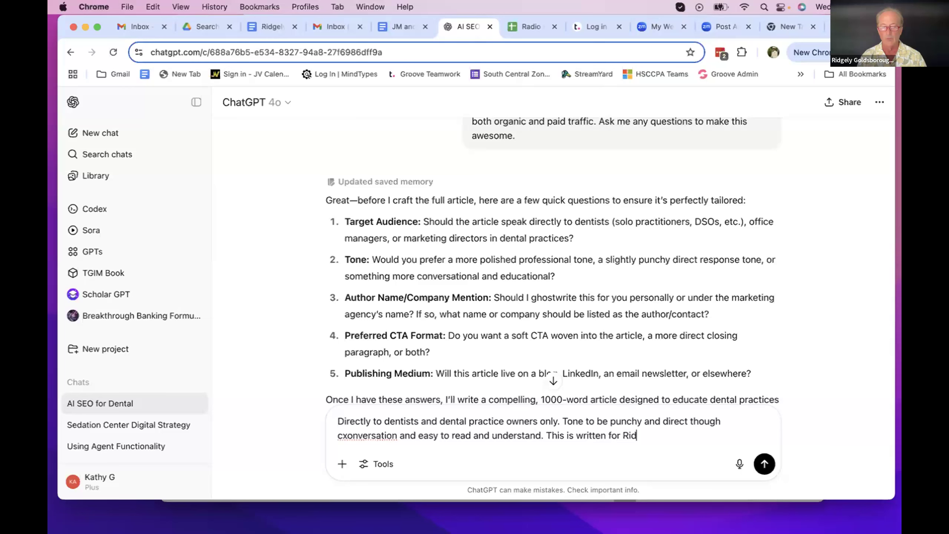
pyautogui.press('BackSpace')
pyautogui.press('BackSpace')
pyautogui.press('BackSpace')
pyautogui.press('BackSpace')
pyautogui.write('gely ')
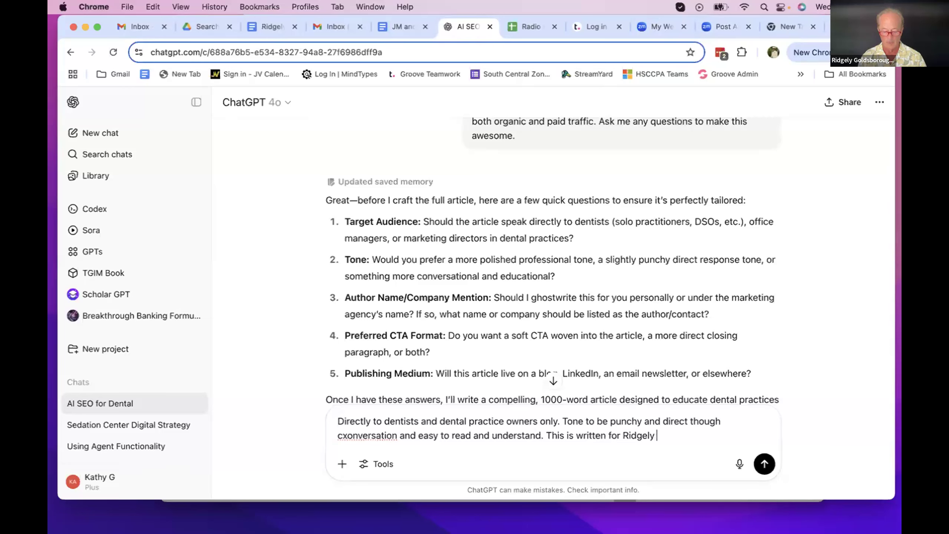
pyautogui.write('Goldsborough,')
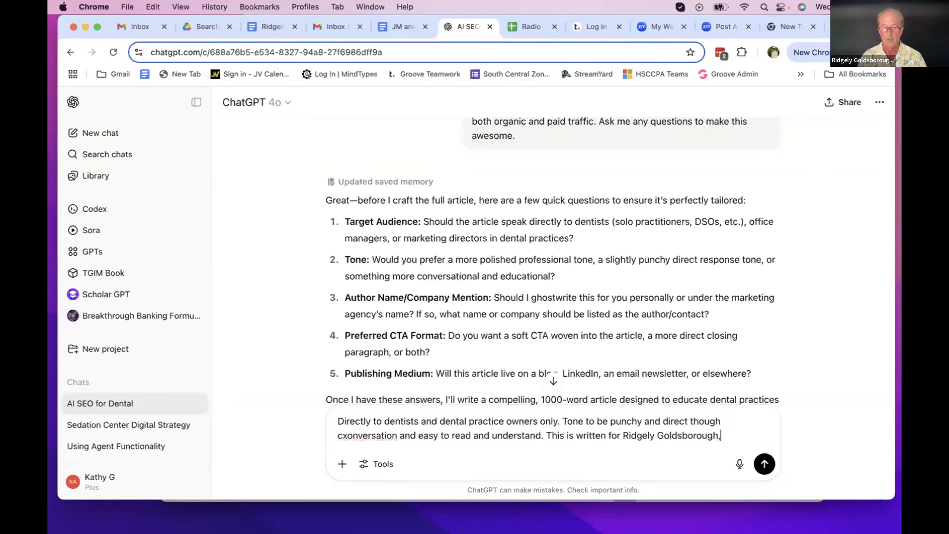
pyautogui.write(' co-fou')
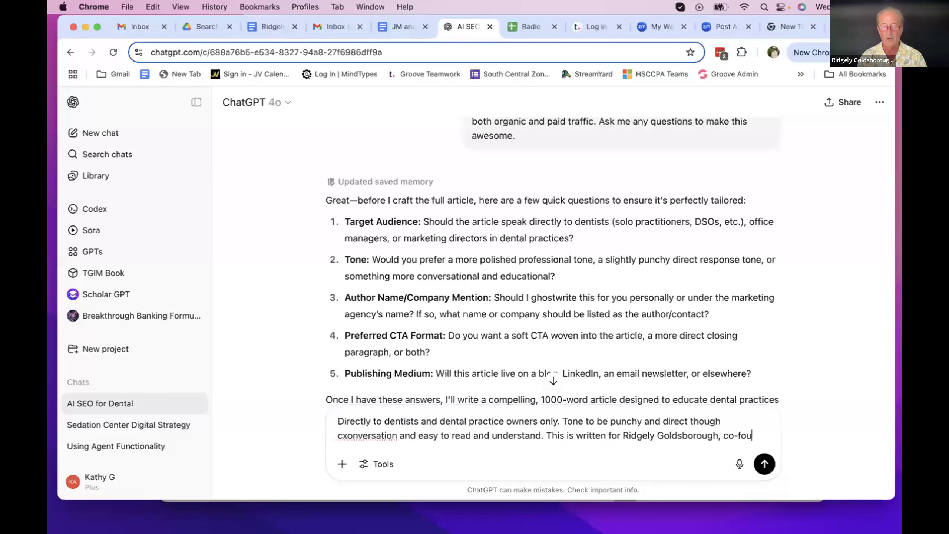
pyautogui.write('nder of Dental')
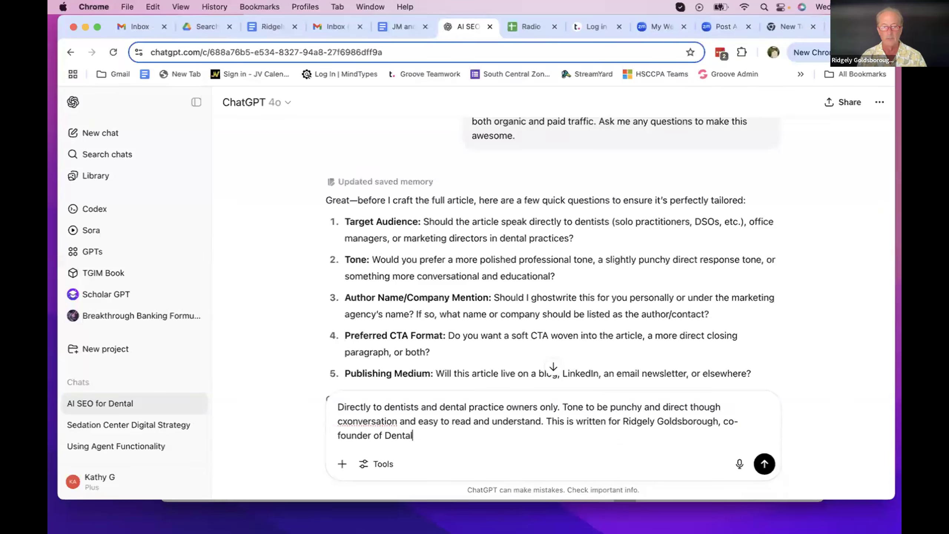
pyautogui.write(' Market Dominator.')
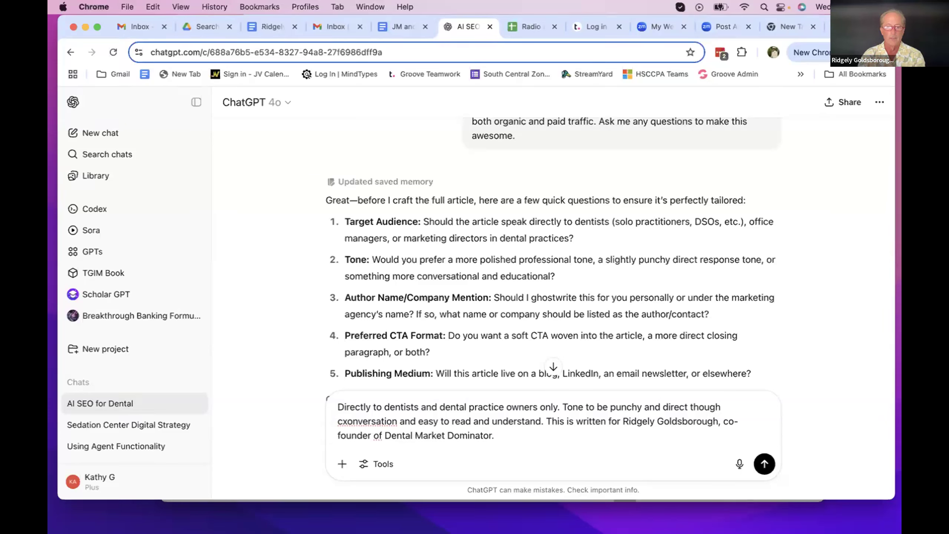
# Add to the reply that the article needs a direct closing paragraph CTA and will be live on a blog
pyautogui.write(' Dire')
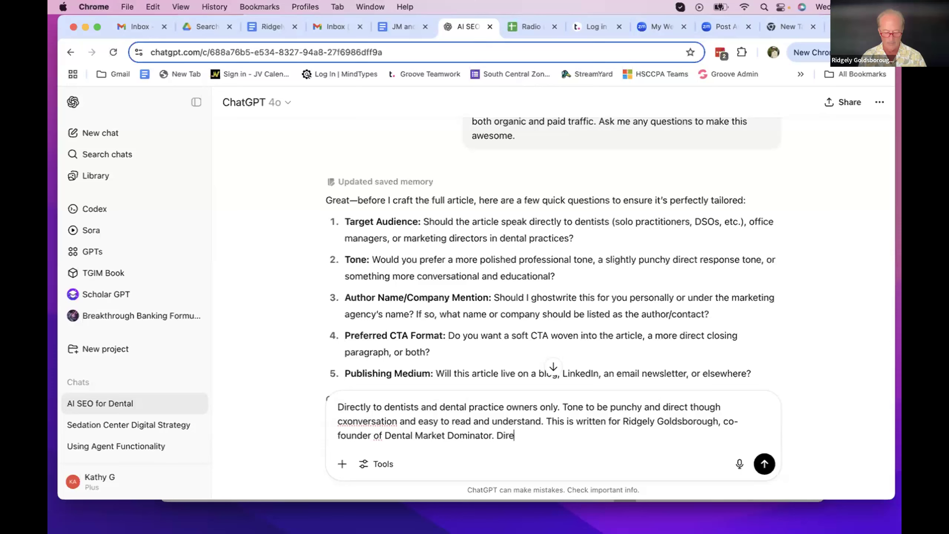
pyautogui.write('ct closing paragraoh CTA.')
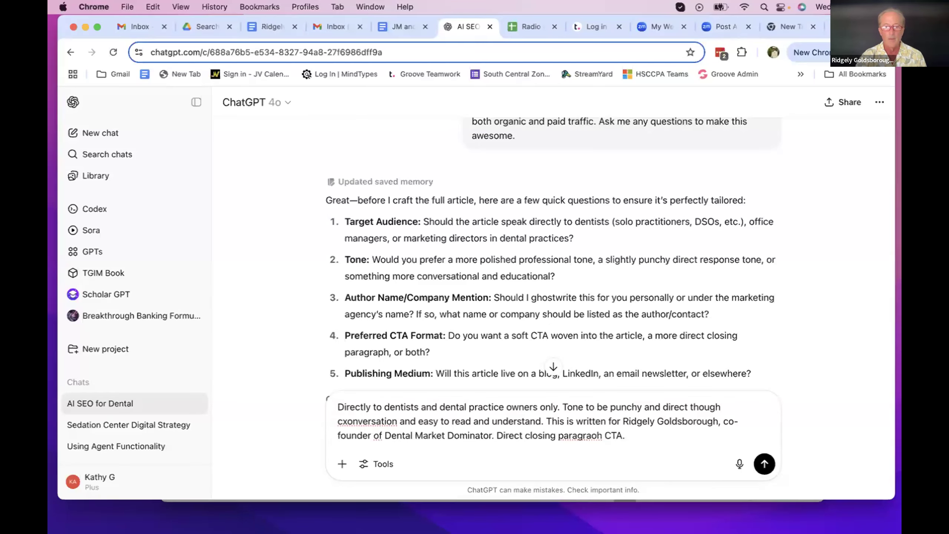
pyautogui.scroll(-3, 507, 291)
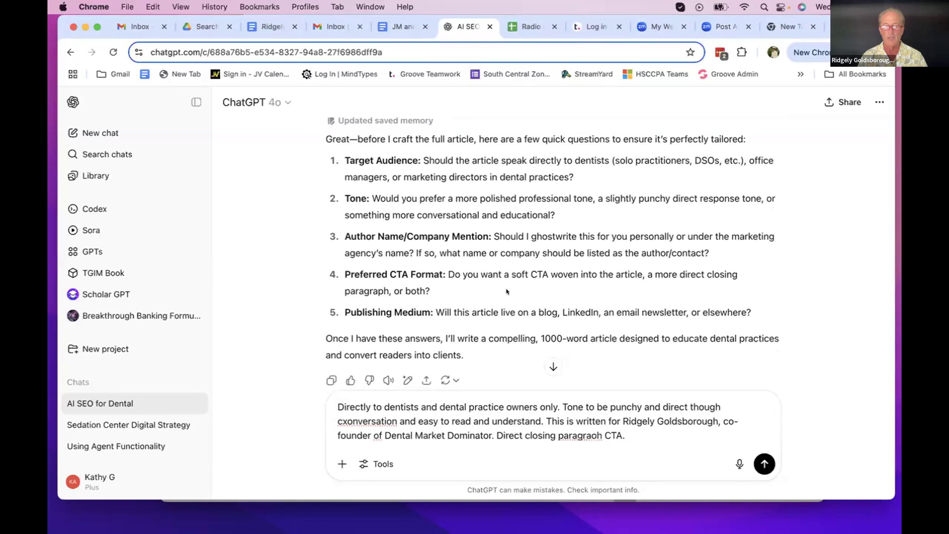
pyautogui.write('Wil')
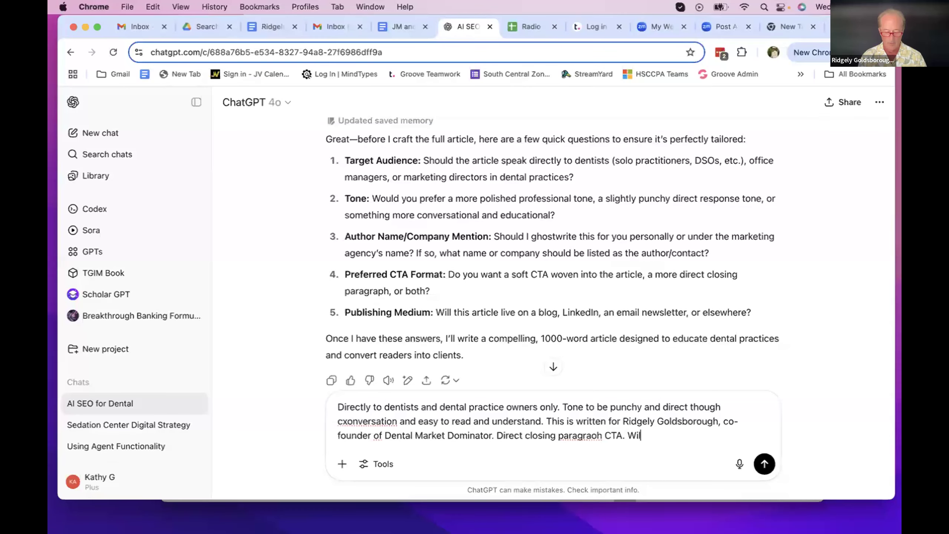
pyautogui.write('l be live on a ')
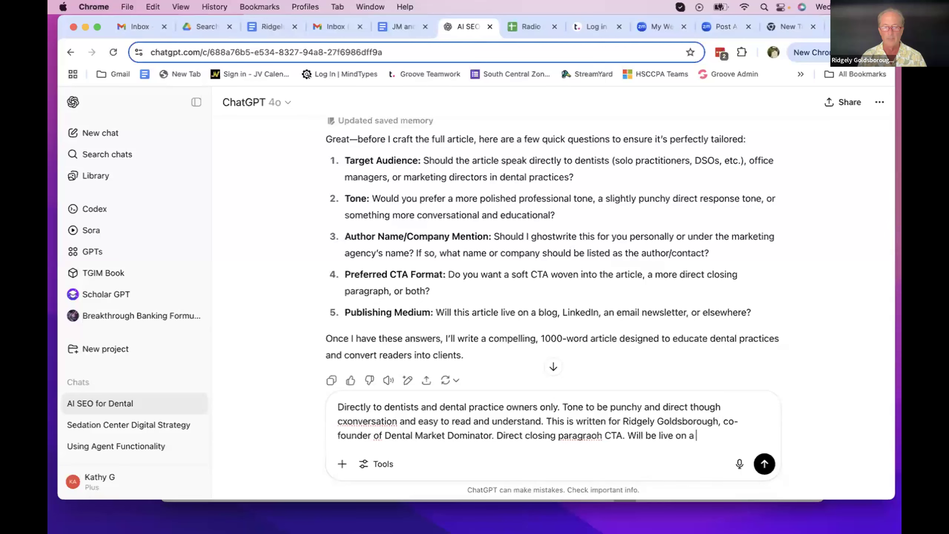
pyautogui.write('blog and prom')
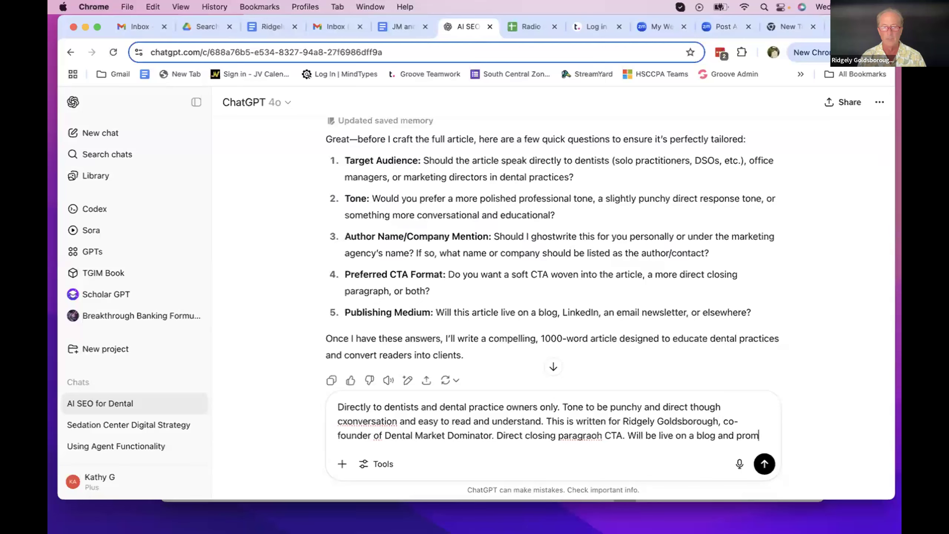
# Complete the reply by stating that the article is promoted through an email newsletter, and send it
pyautogui.write('oted thr')
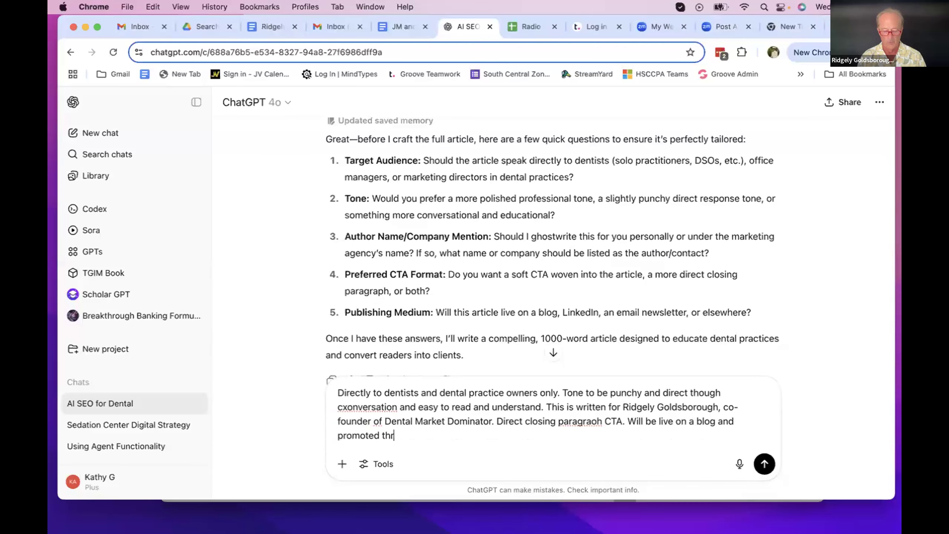
pyautogui.write('ough an')
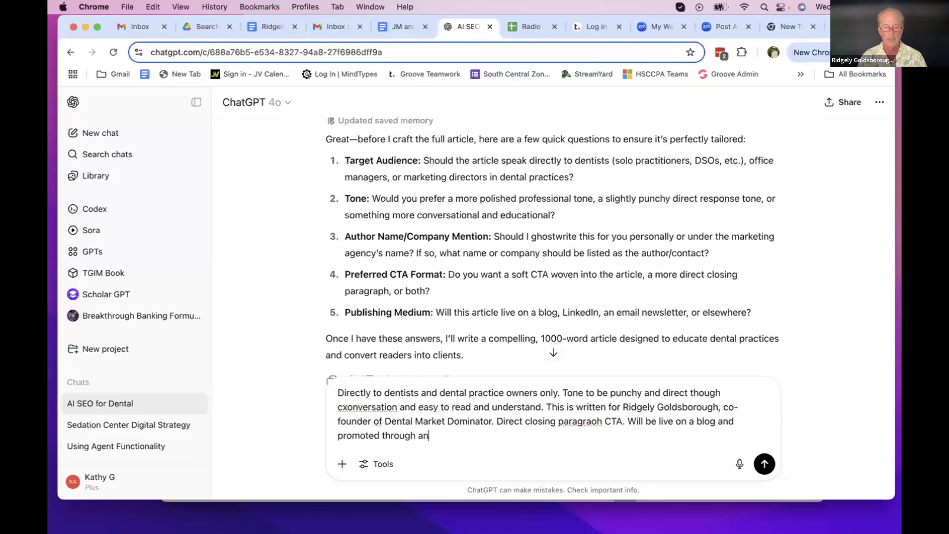
pyautogui.write(' email d')
pyautogui.press('BackSpace')
pyautogui.press('BackSpace')
pyautogui.write('newslet')
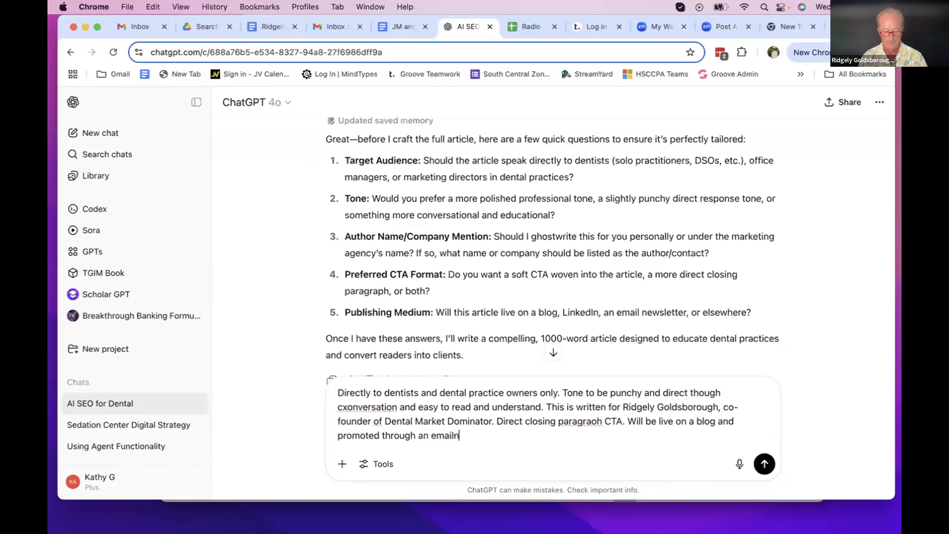
pyautogui.write('ter.')
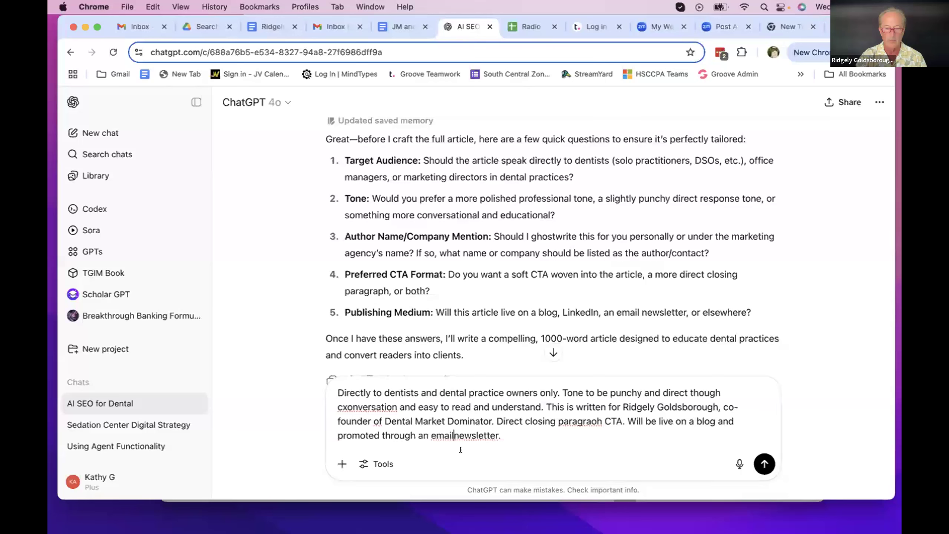
pyautogui.scroll(-3, 599, 347)
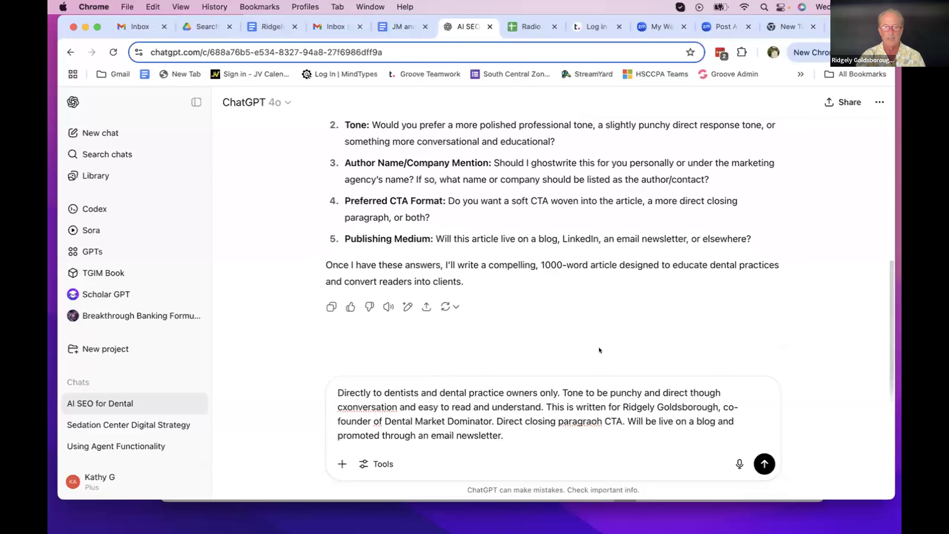
pyautogui.press('Return')
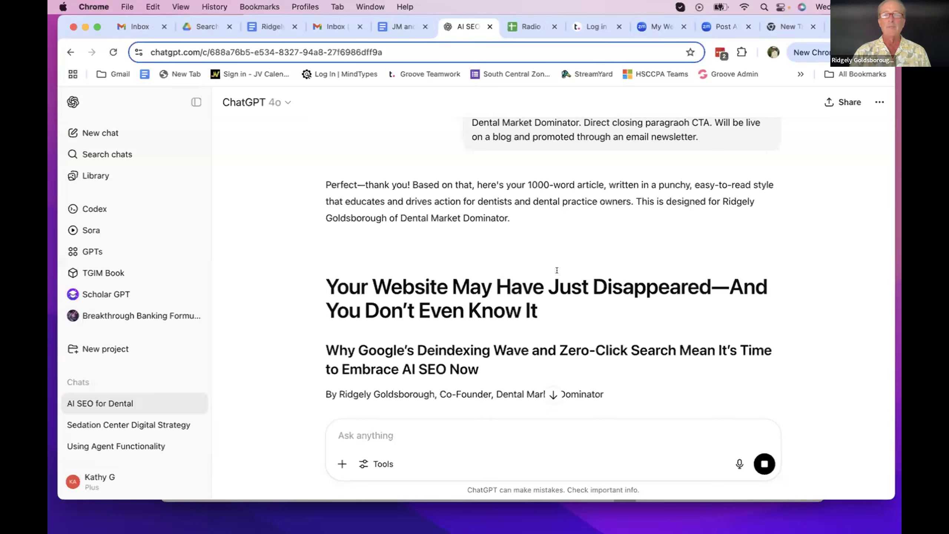
# Read the generated article from its headline and opening question through the section on what deindexing is
pyautogui.scroll(-2, 557, 270)
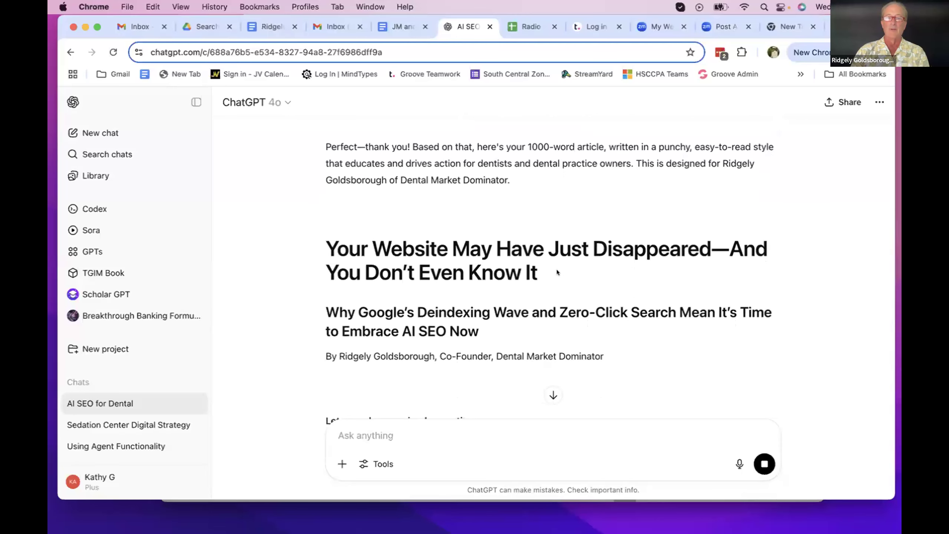
pyautogui.scroll(-2, 560, 270)
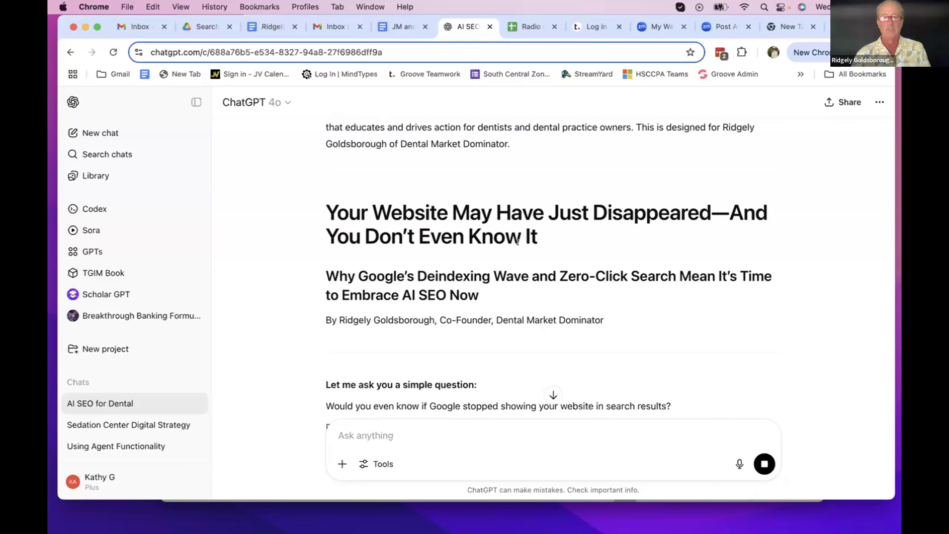
pyautogui.scroll(-6, 518, 241)
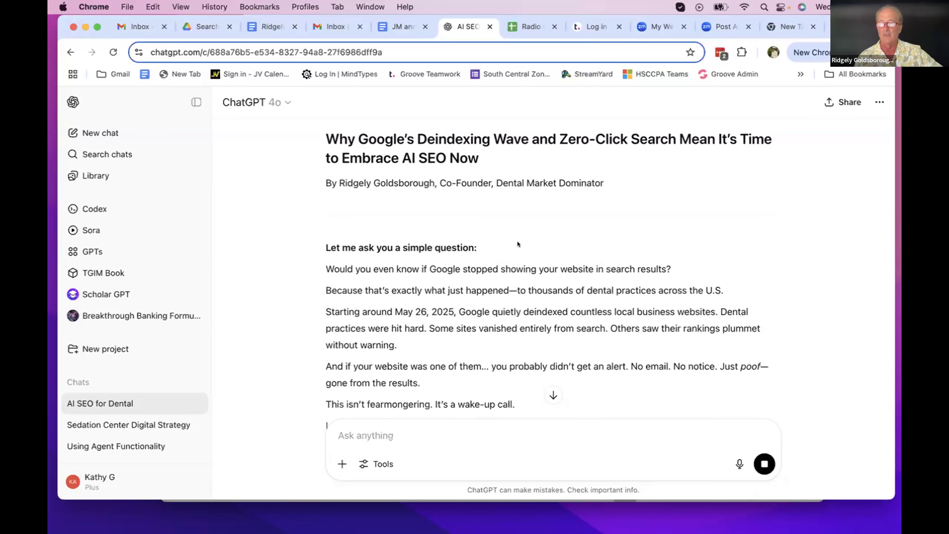
pyautogui.scroll(-3, 518, 240)
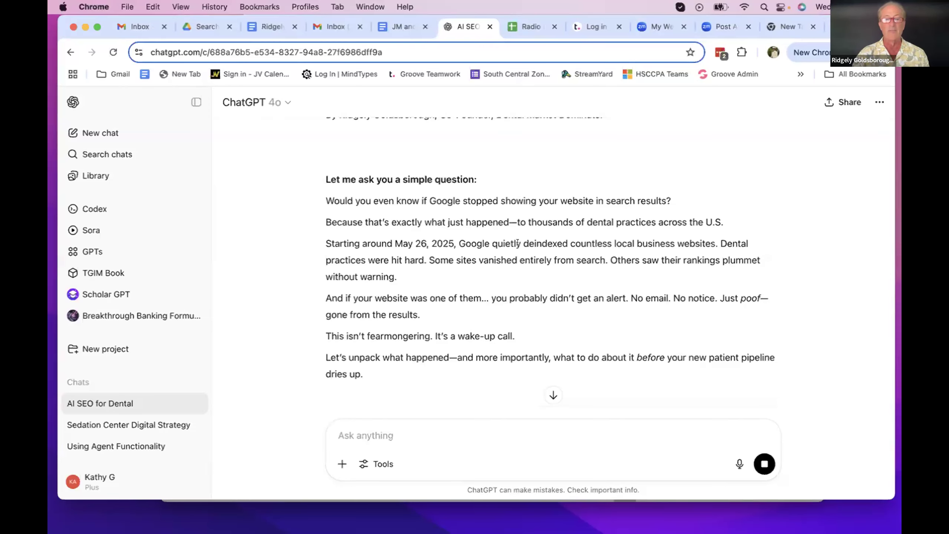
pyautogui.scroll(-2, 518, 242)
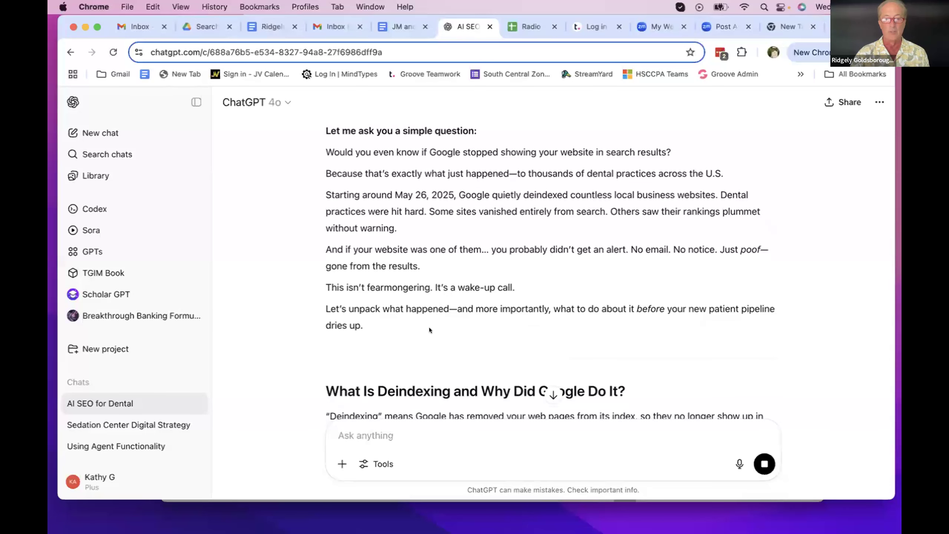
pyautogui.scroll(-2, 429, 328)
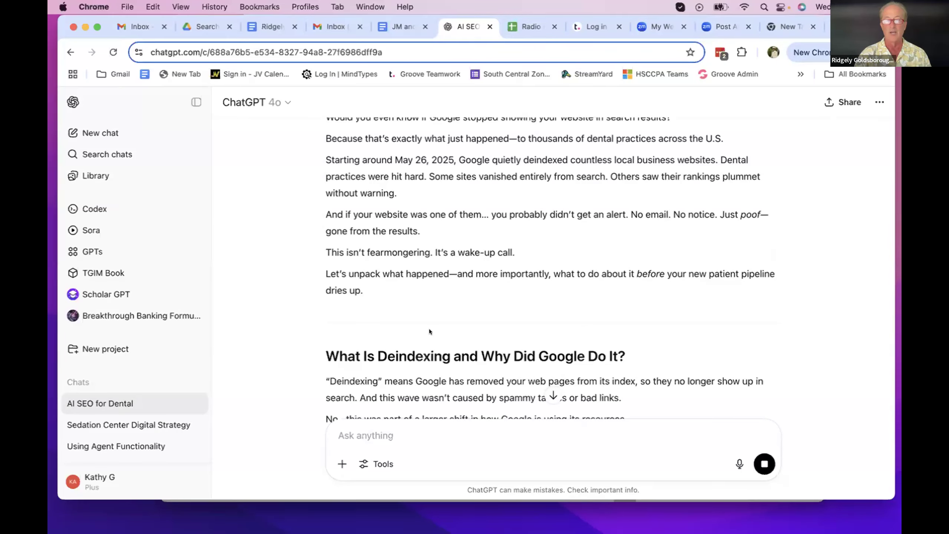
pyautogui.scroll(-5, 429, 329)
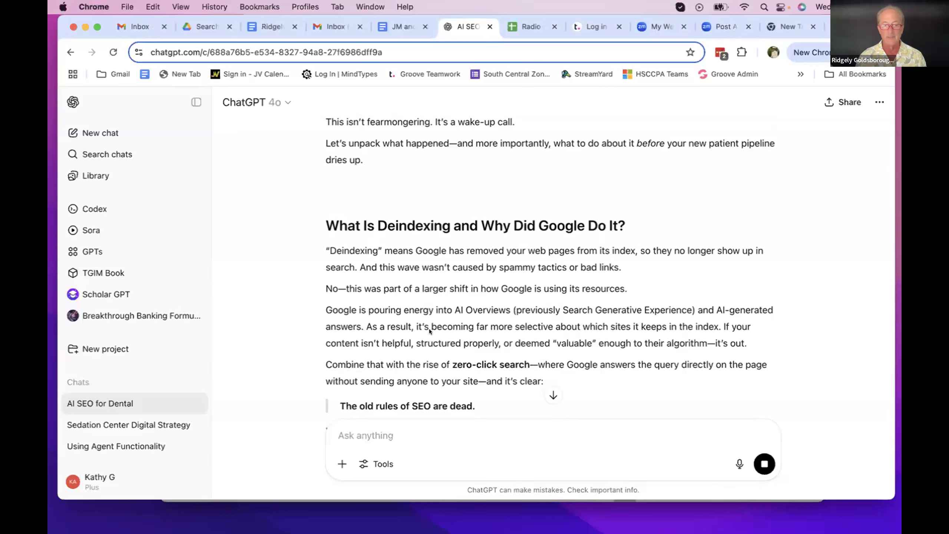
pyautogui.scroll(-3, 415, 325)
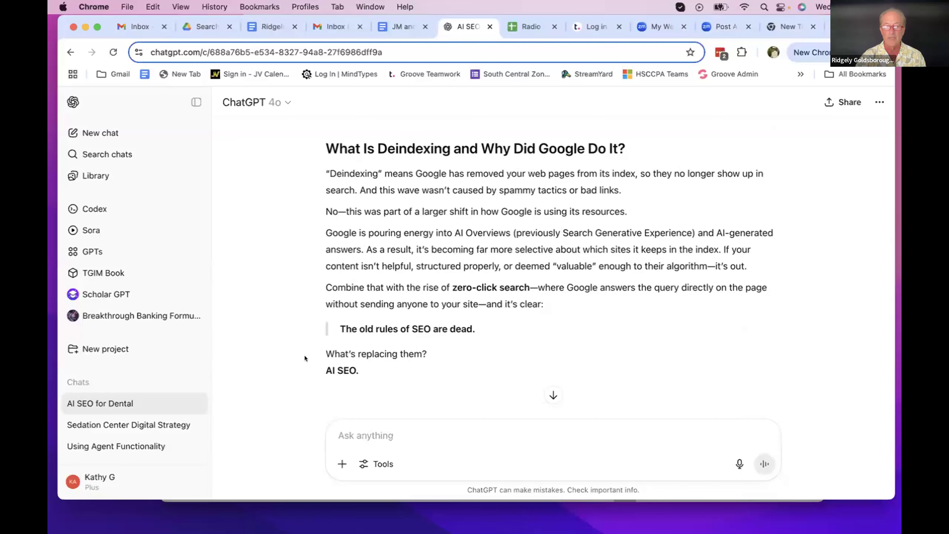
# Skim the rest of the article, from "Welcome to the Zero-Click World" to the closing call to action and follow-up offer
pyautogui.scroll(-5, 409, 381)
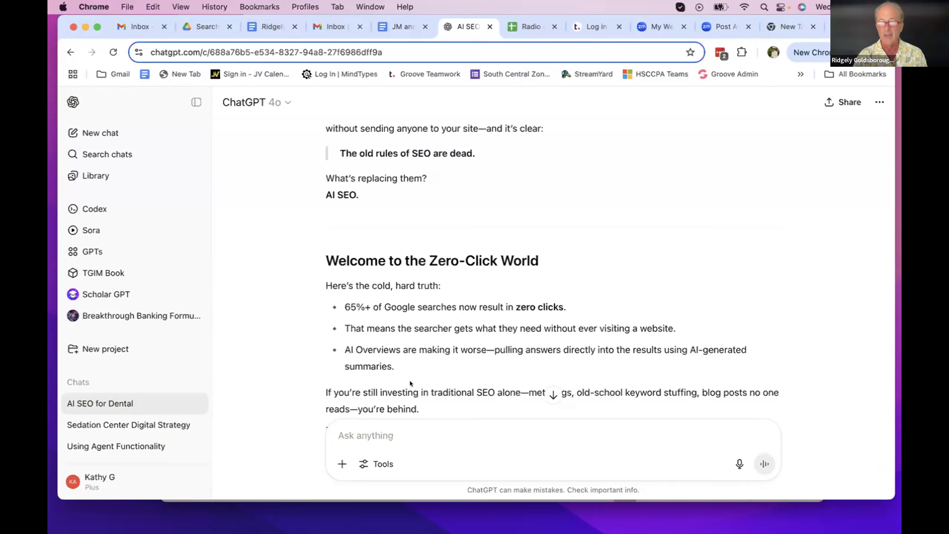
pyautogui.scroll(-2, 410, 382)
pyautogui.scroll(-10, 410, 382)
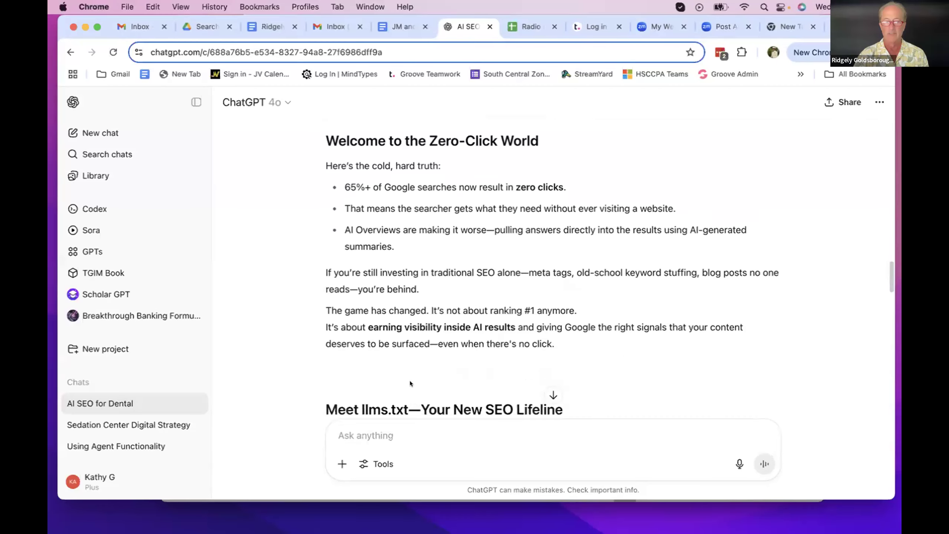
pyautogui.scroll(-4, 410, 379)
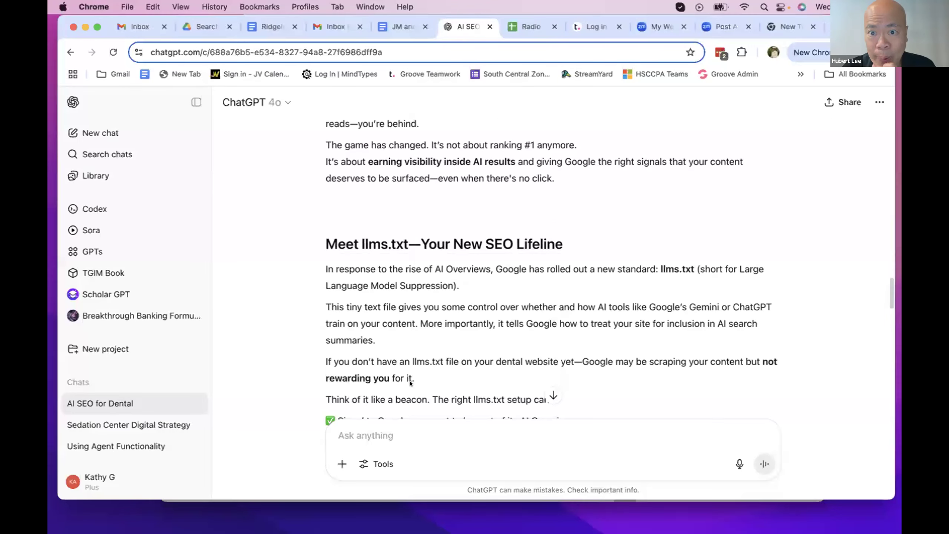
pyautogui.scroll(-7, 410, 382)
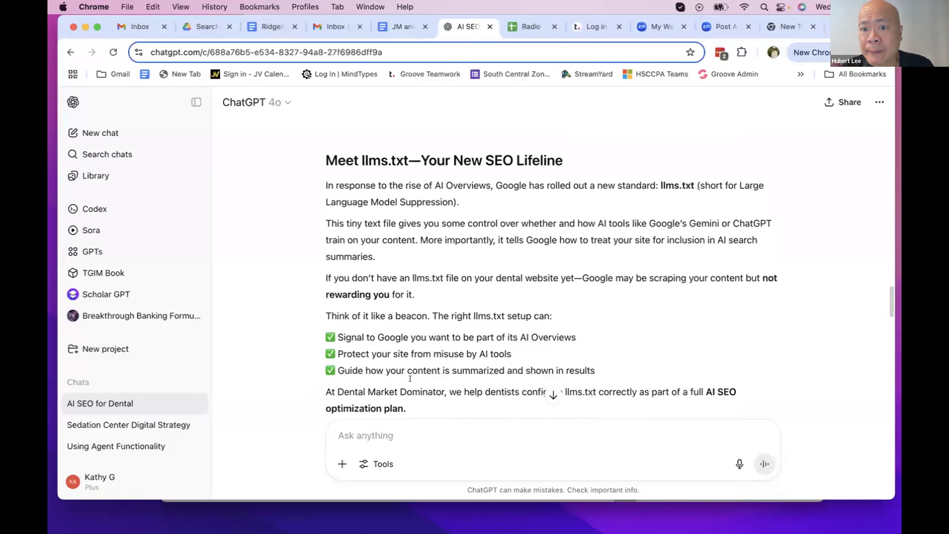
pyautogui.scroll(-10, 410, 382)
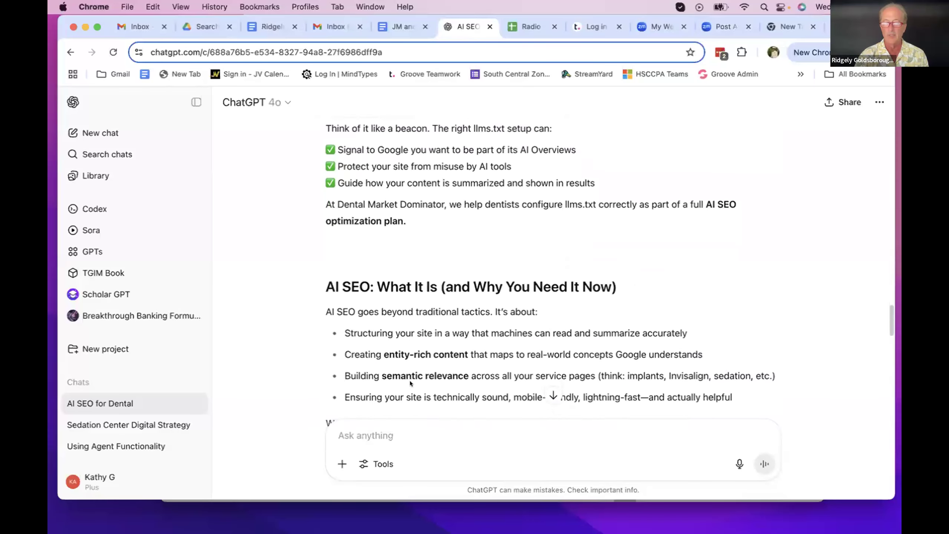
pyautogui.scroll(-6, 410, 382)
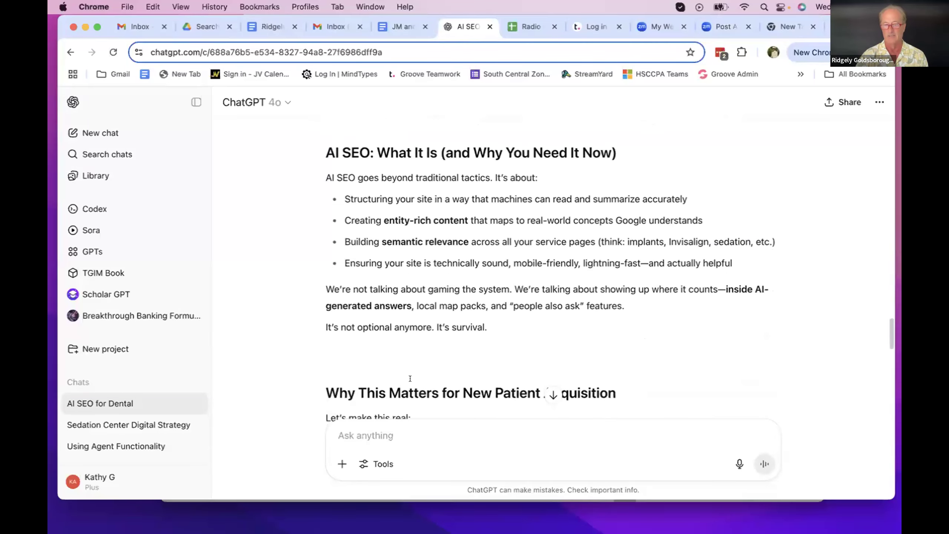
pyautogui.scroll(-11, 410, 379)
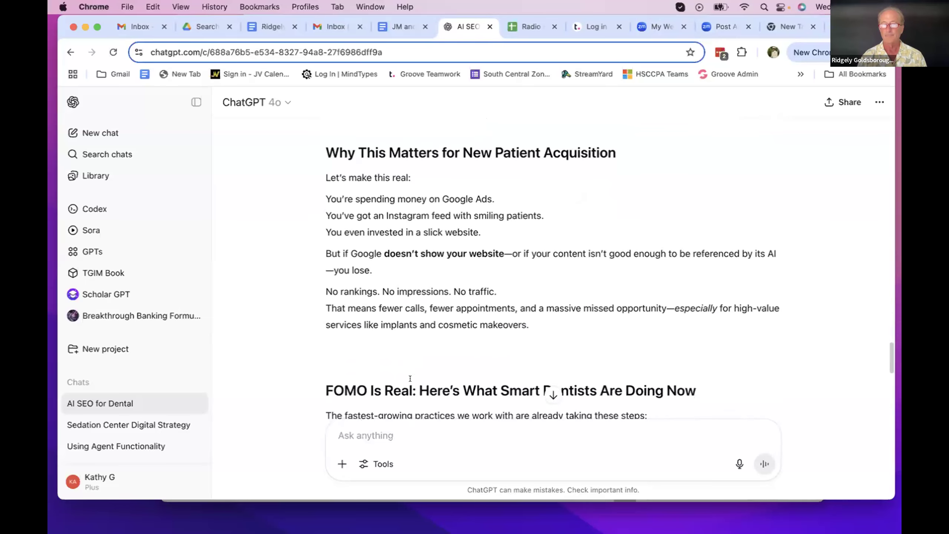
pyautogui.scroll(-7, 410, 378)
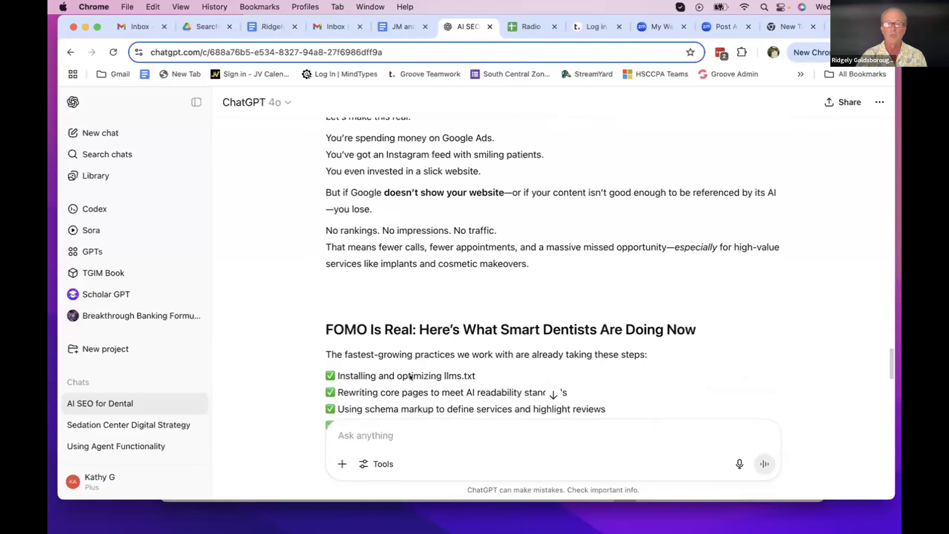
pyautogui.scroll(-12, 409, 375)
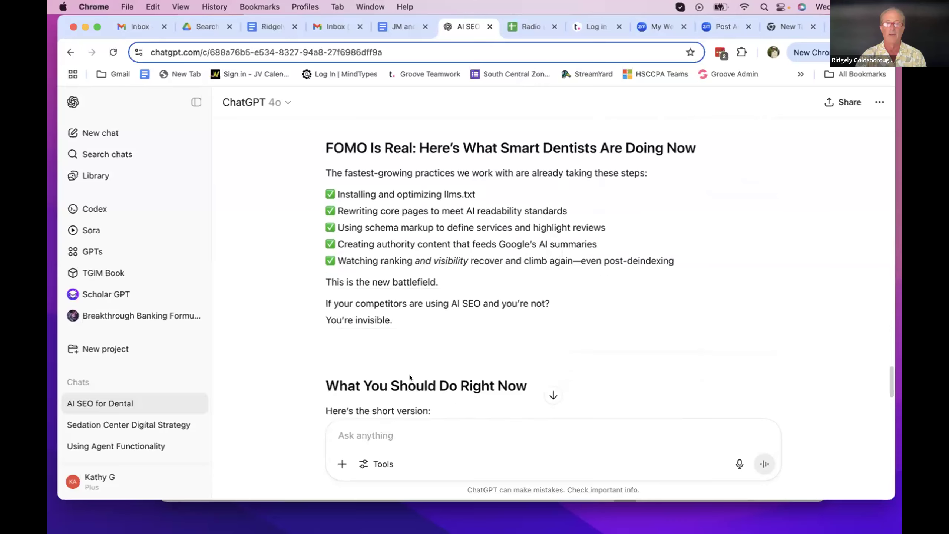
pyautogui.scroll(-14, 410, 377)
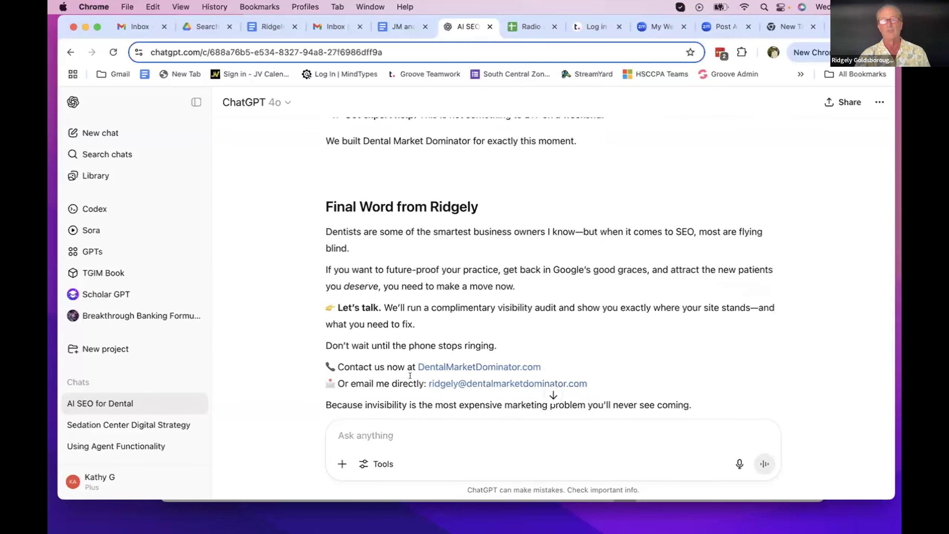
pyautogui.scroll(-4, 410, 376)
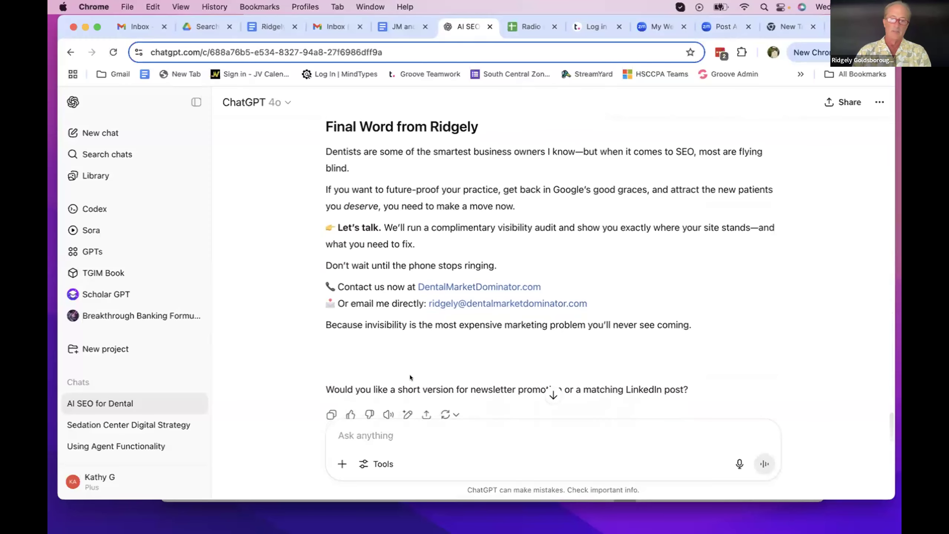
pyautogui.scroll(-3, 409, 375)
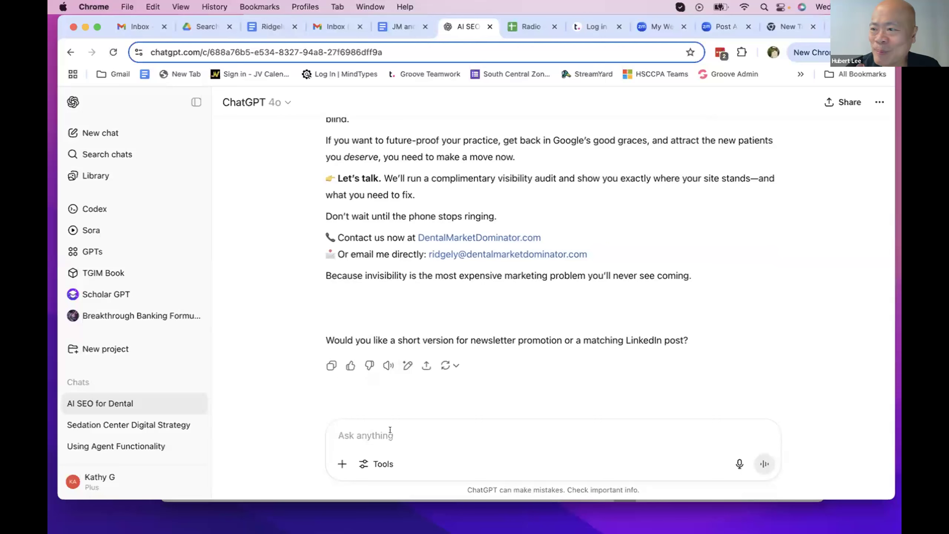
# Ask for the newsletter promotion plus a three part email series promoting the article and linking directly to the blog, and view the newsletter blurb
pyautogui.write('Yes gi')
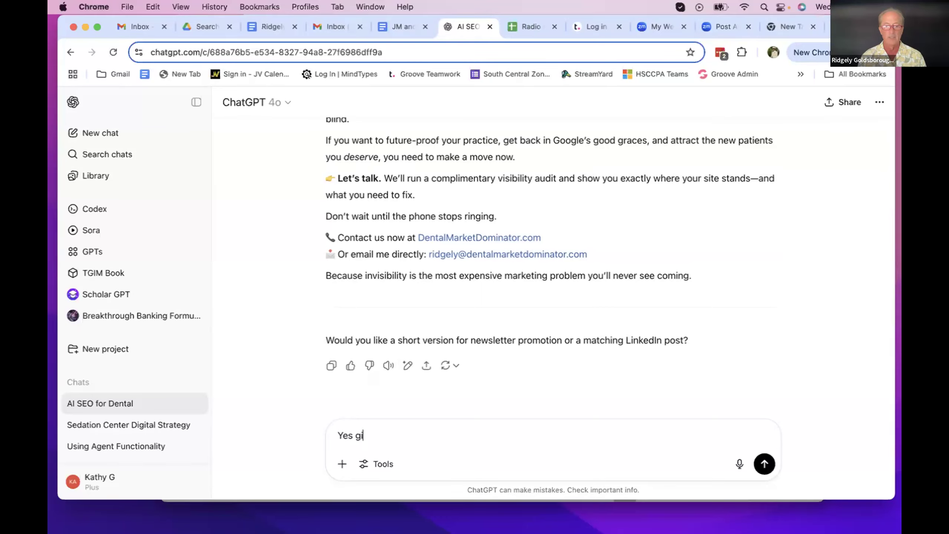
pyautogui.write('ve me the new')
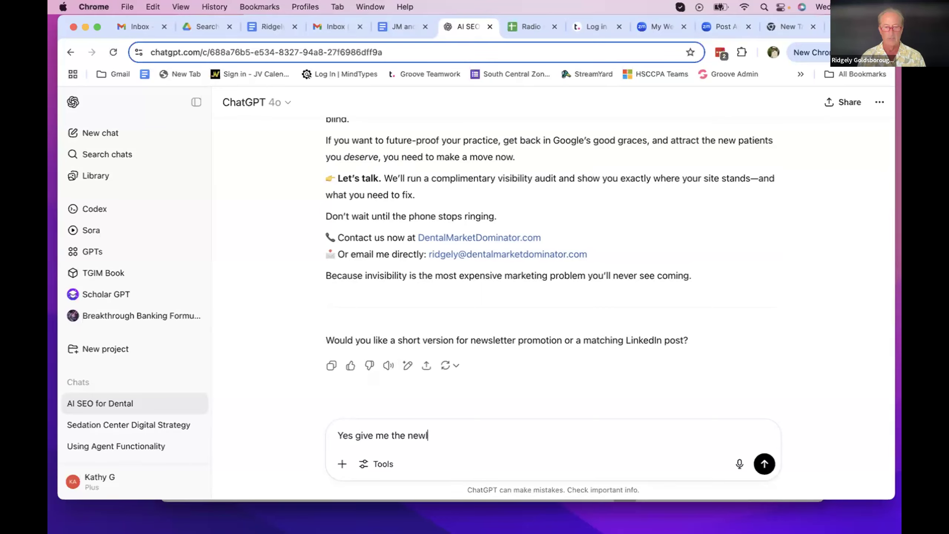
pyautogui.write('slettr')
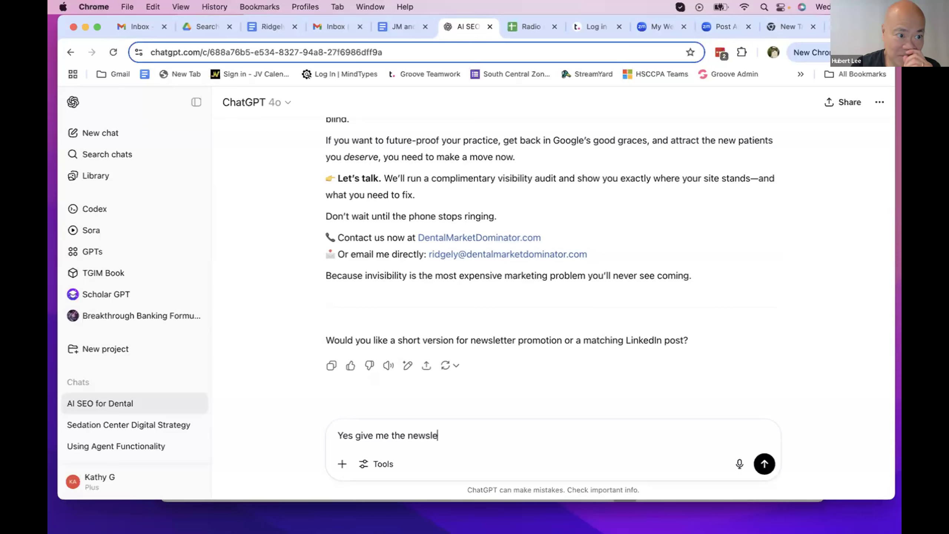
pyautogui.write('otion ')
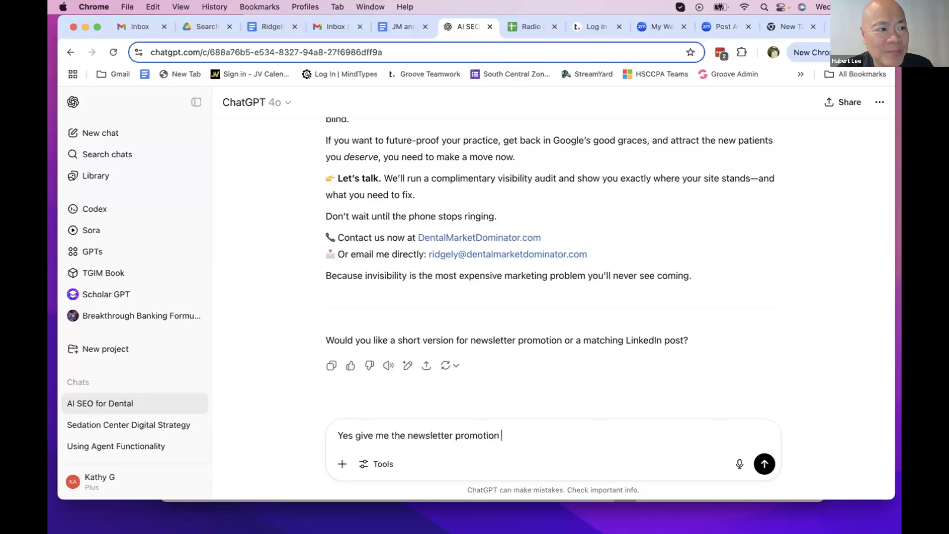
pyautogui.write('and')
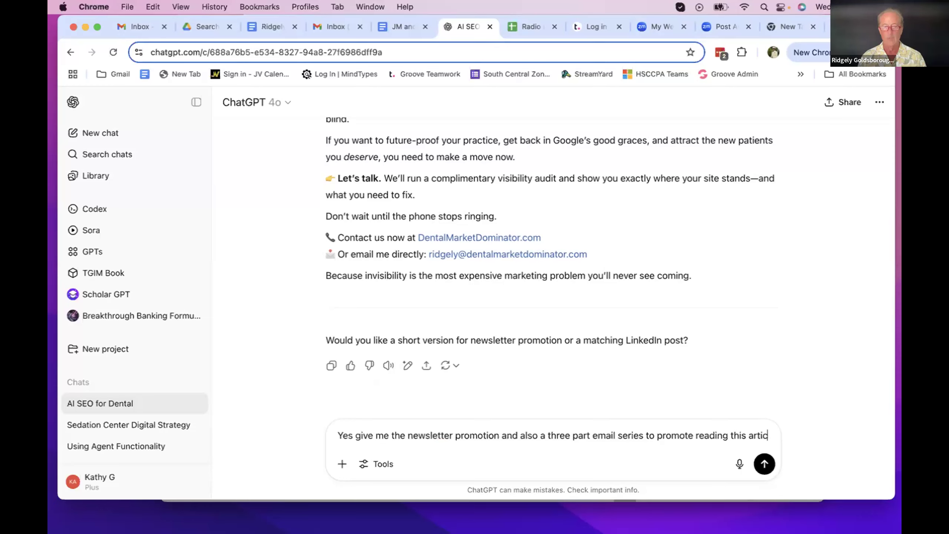
pyautogui.write('le that will link directly to the blog')
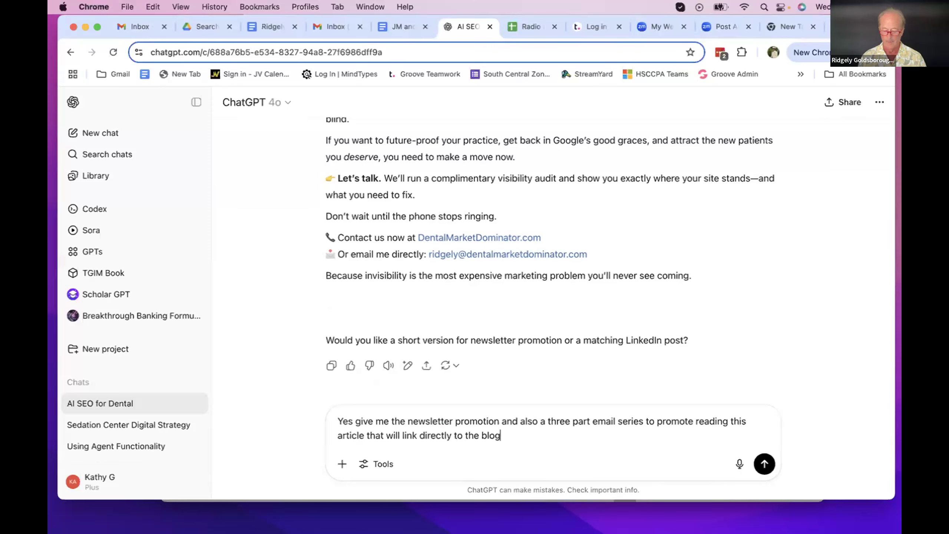
pyautogui.press('Return')
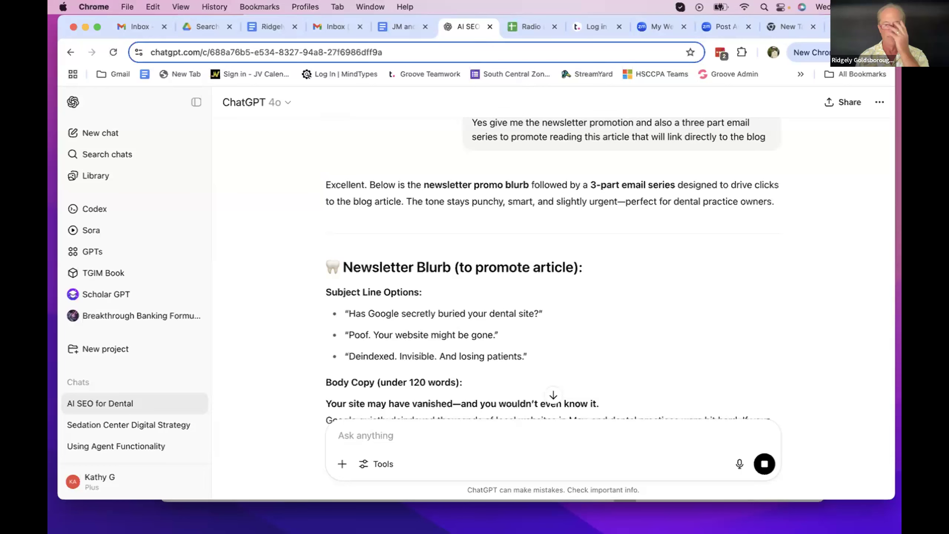
pyautogui.scroll(-6, 402, 339)
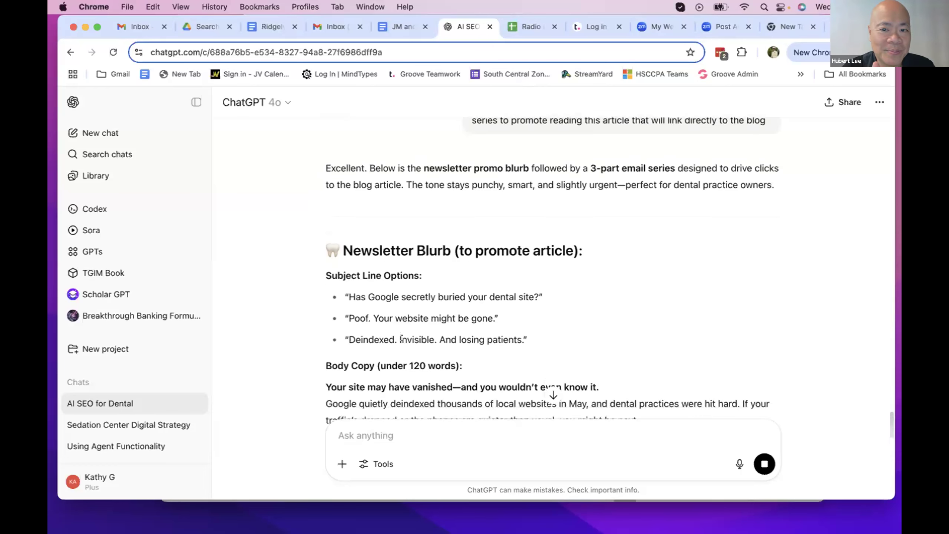
pyautogui.scroll(-4, 402, 337)
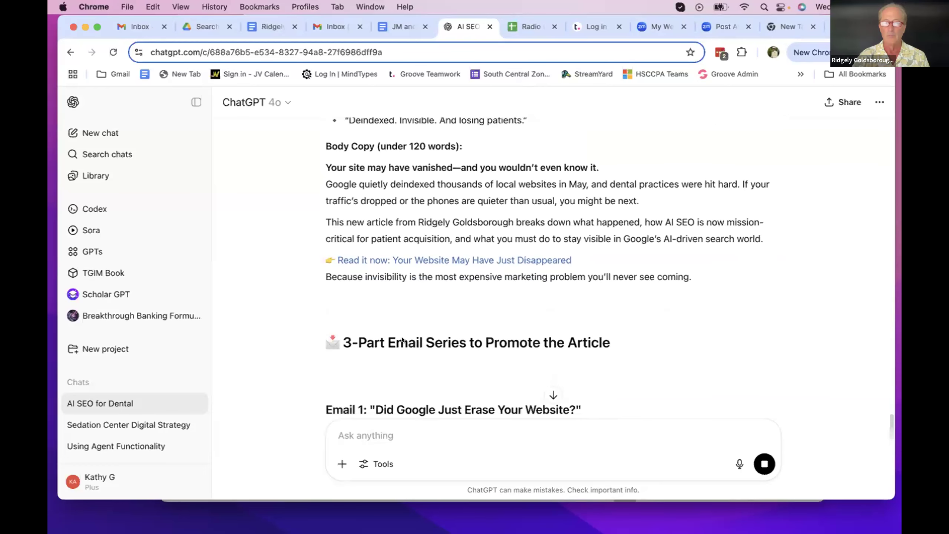